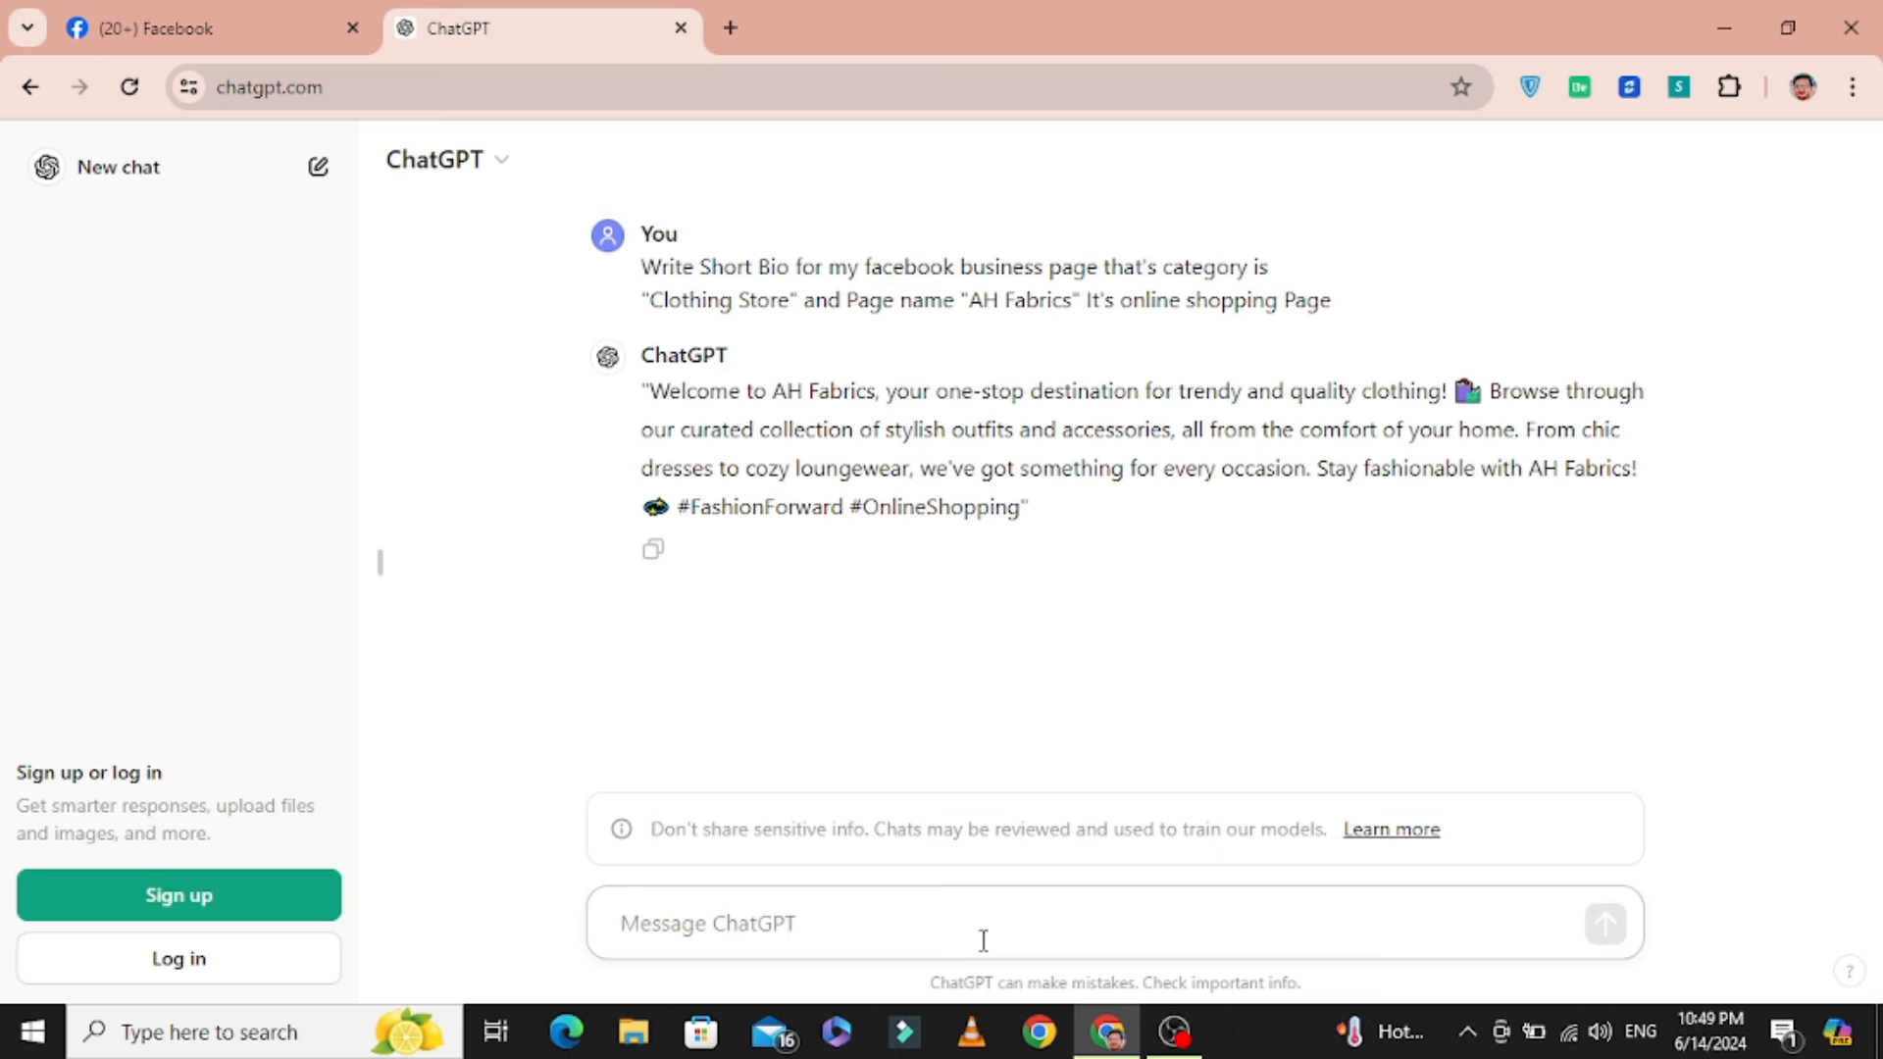
- Ask ChatGPT for a longer version of the bio with the message "Plz describe in 100 words" and review the reply
text(Plz describe in 100 words)
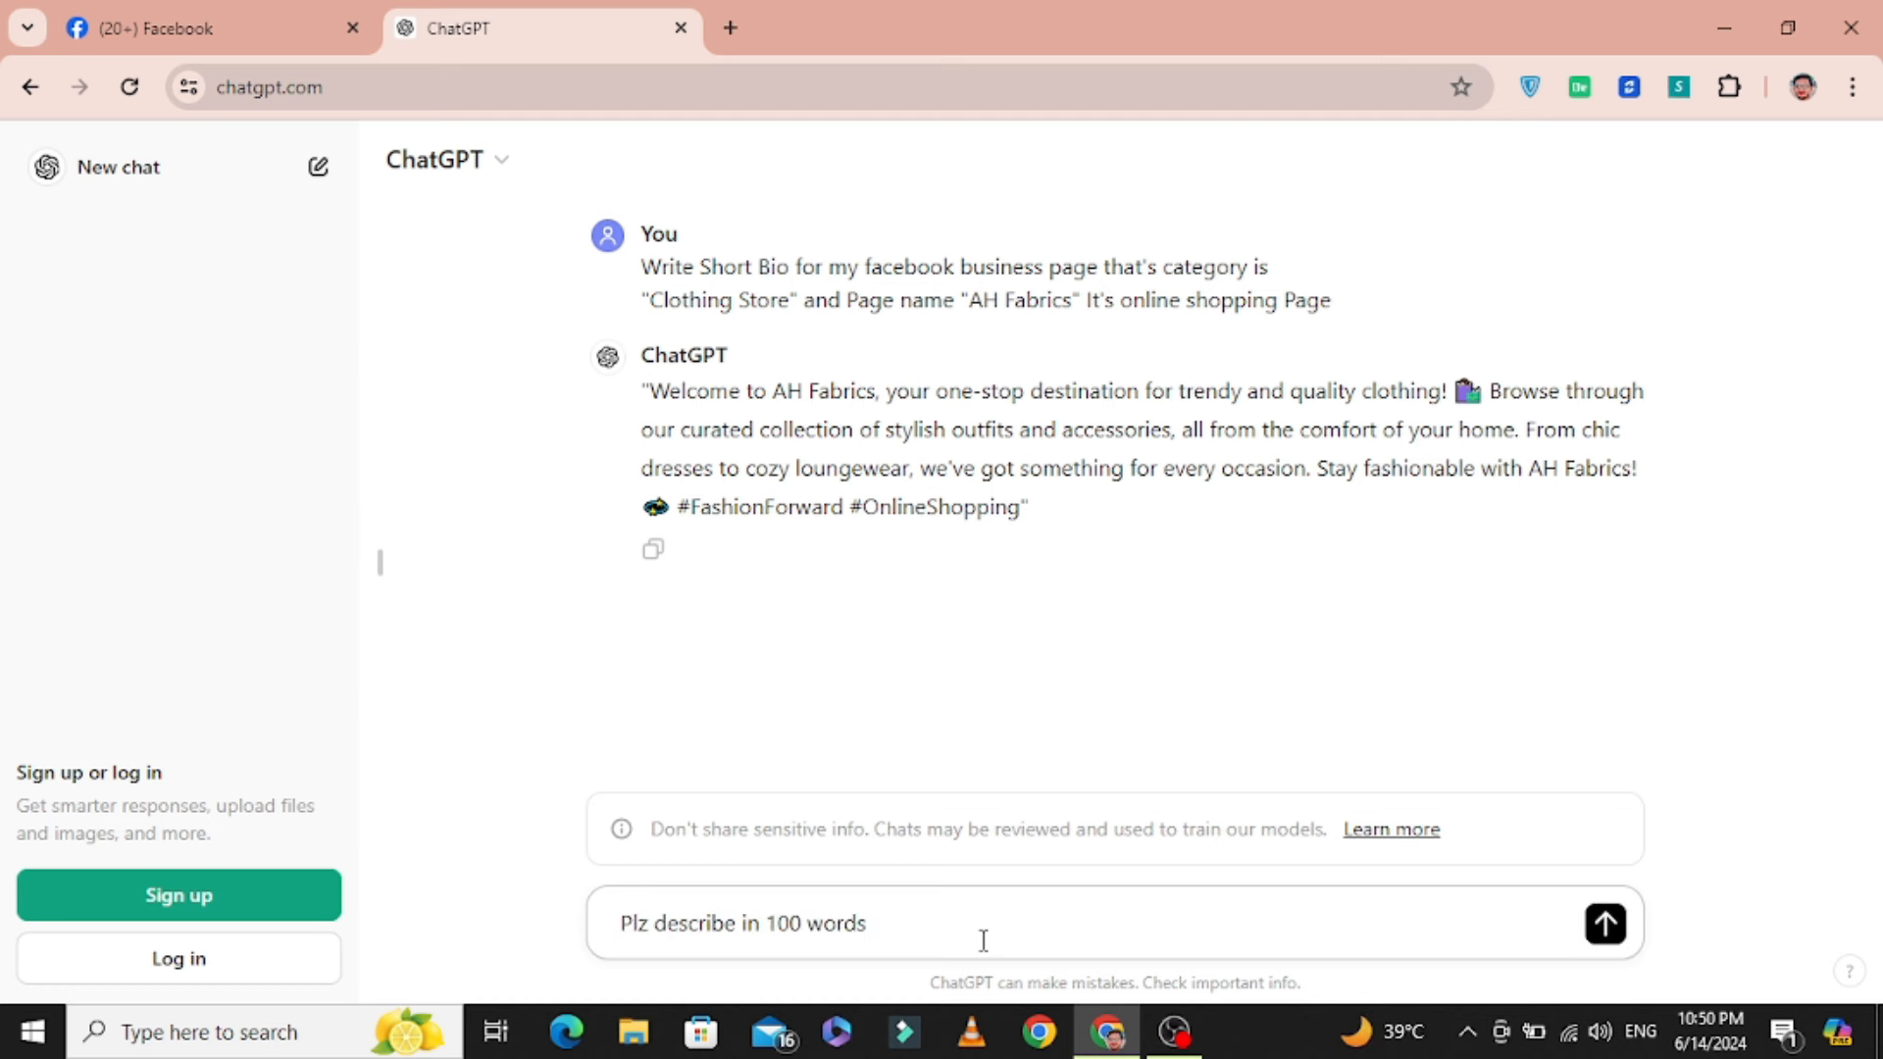
key(Return)
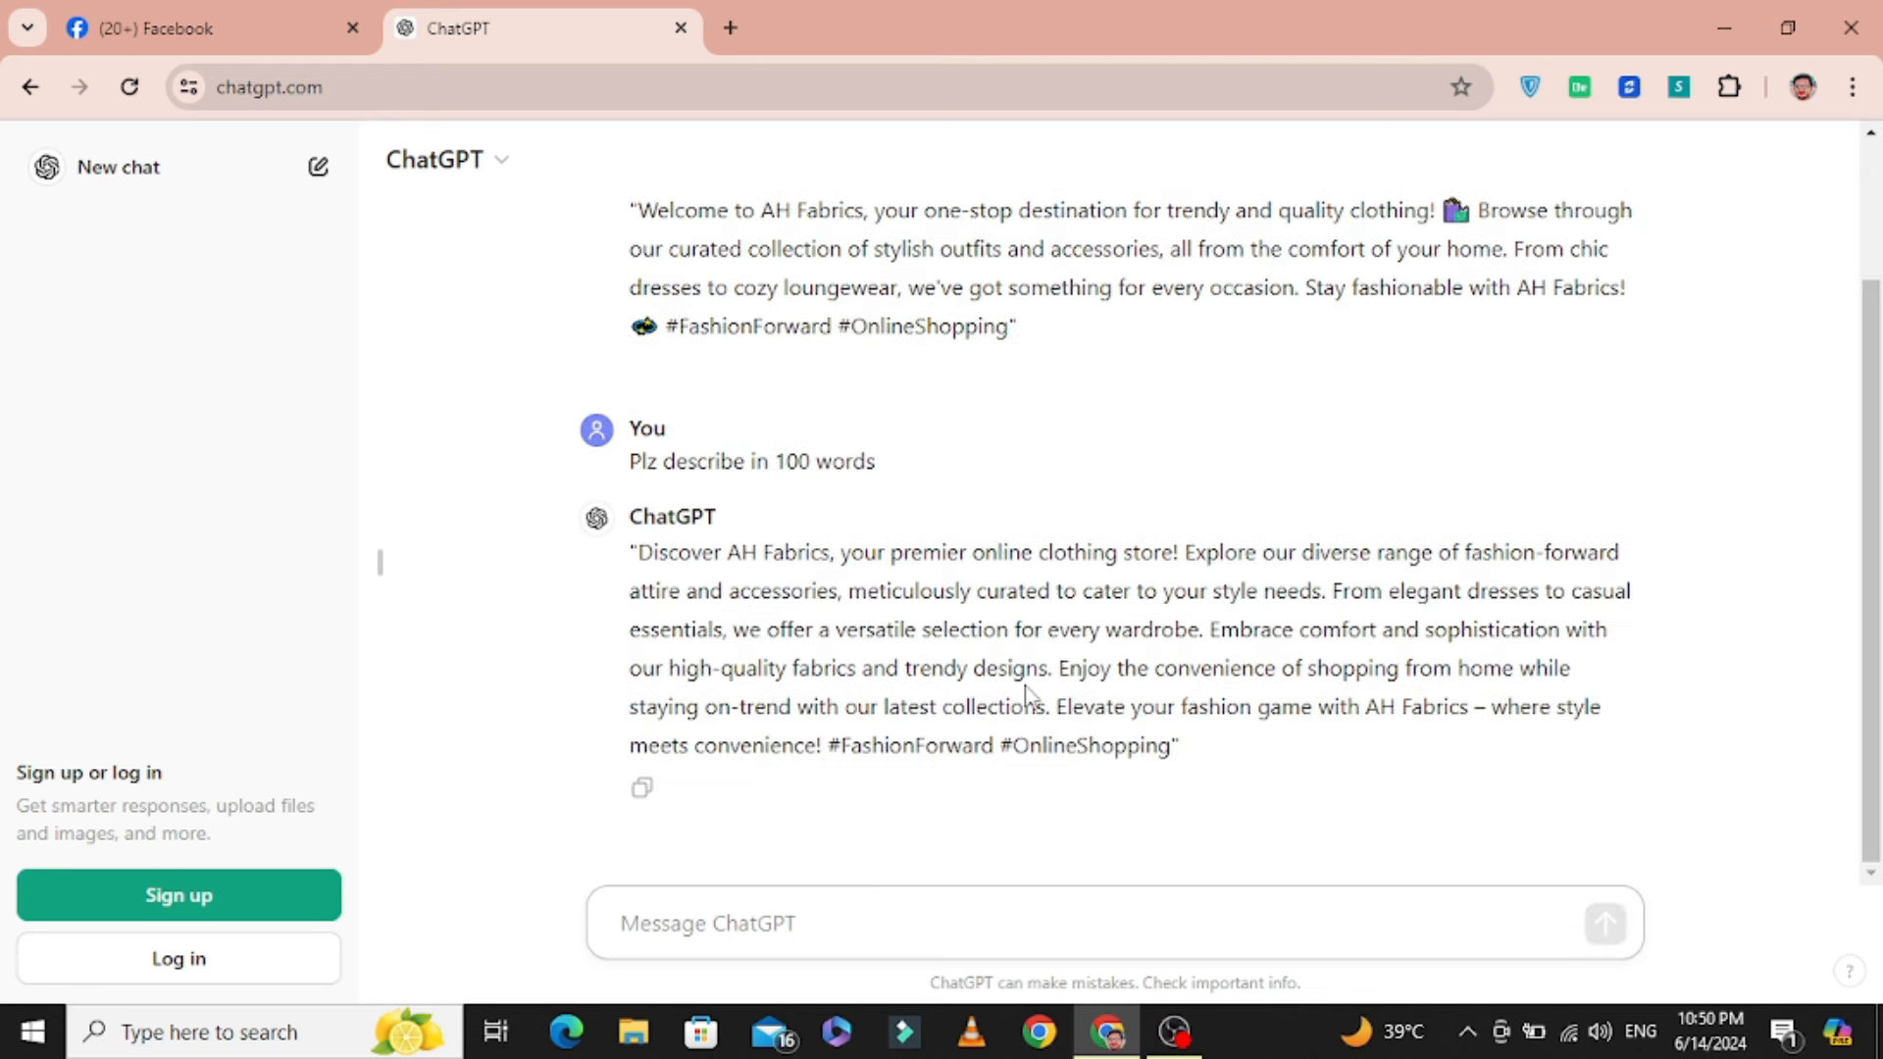
scroll(1027, 693, up, 1)
scroll(1084, 633, down, 1)
- Copy the first generated bio, from "Welcome to AH Fabrics" up to the hashtags, into the new Facebook Page's Bio field
scroll(873, 540, up, 1)
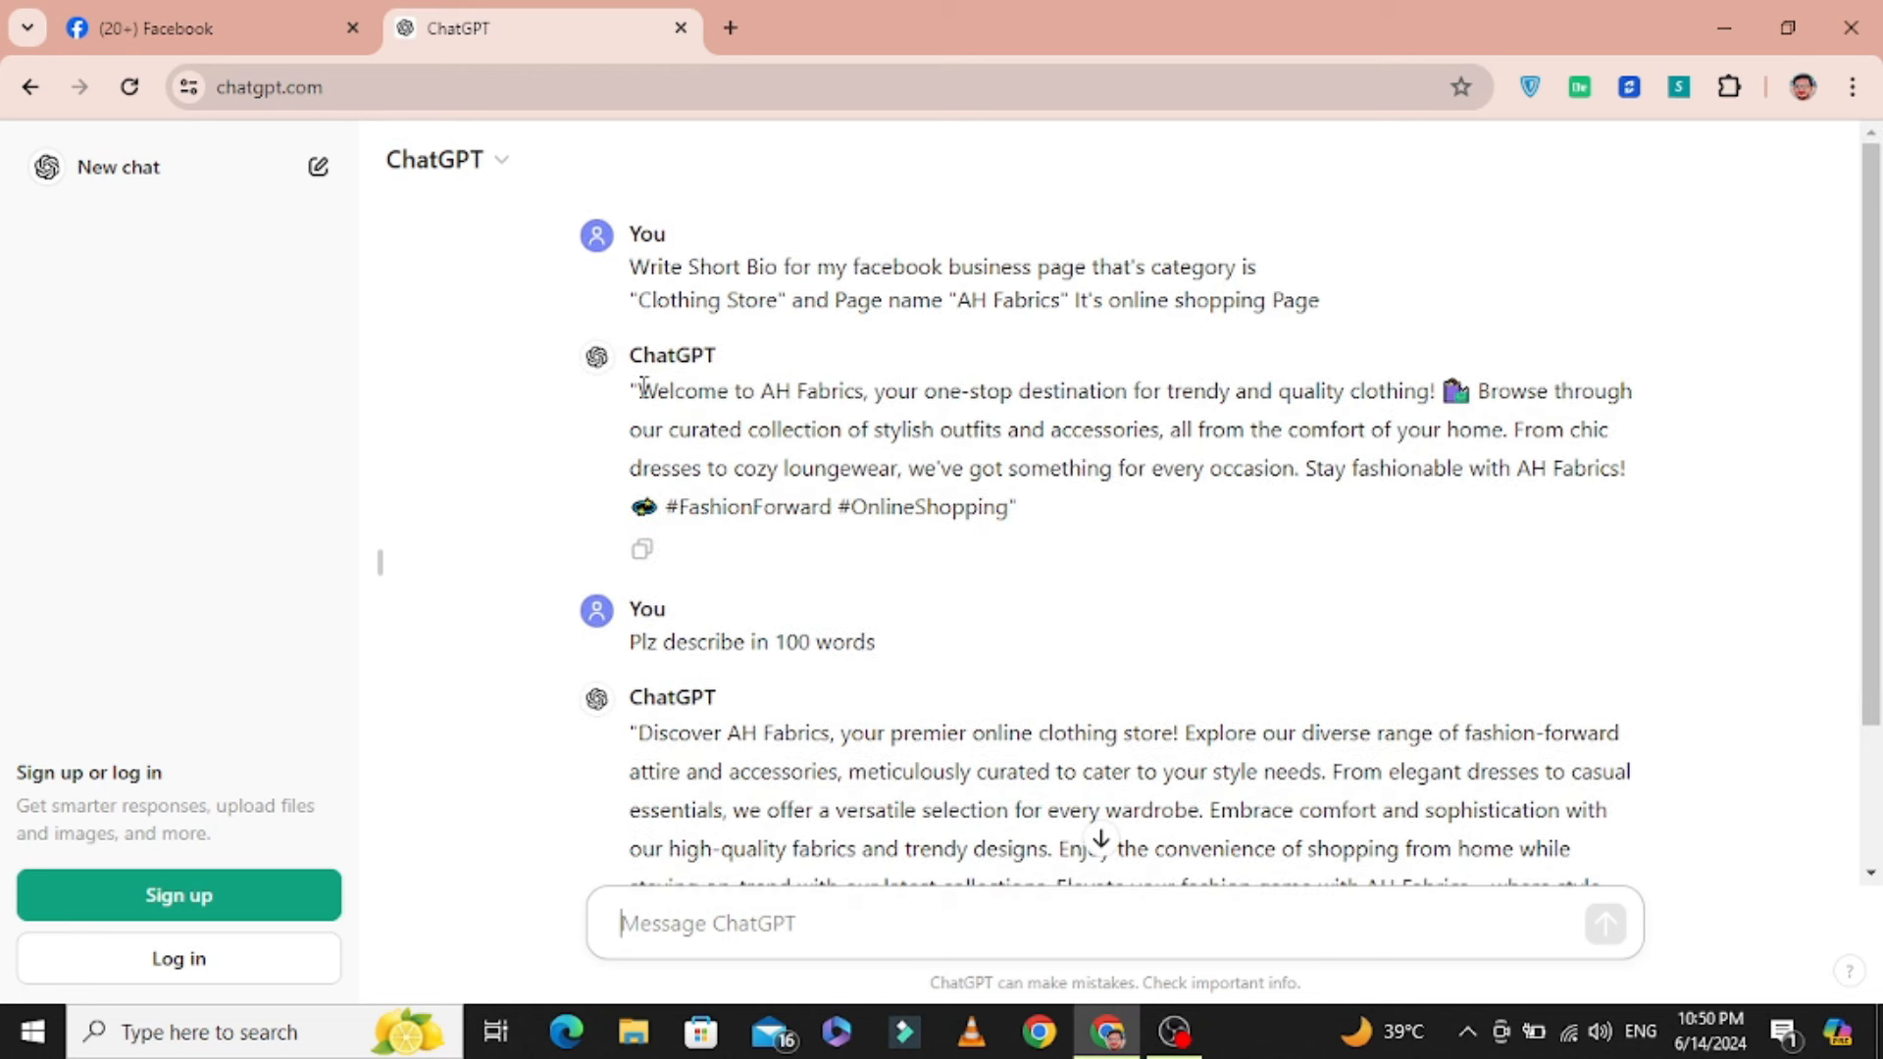
drag(644, 389, 1620, 463)
key(ctrl+c)
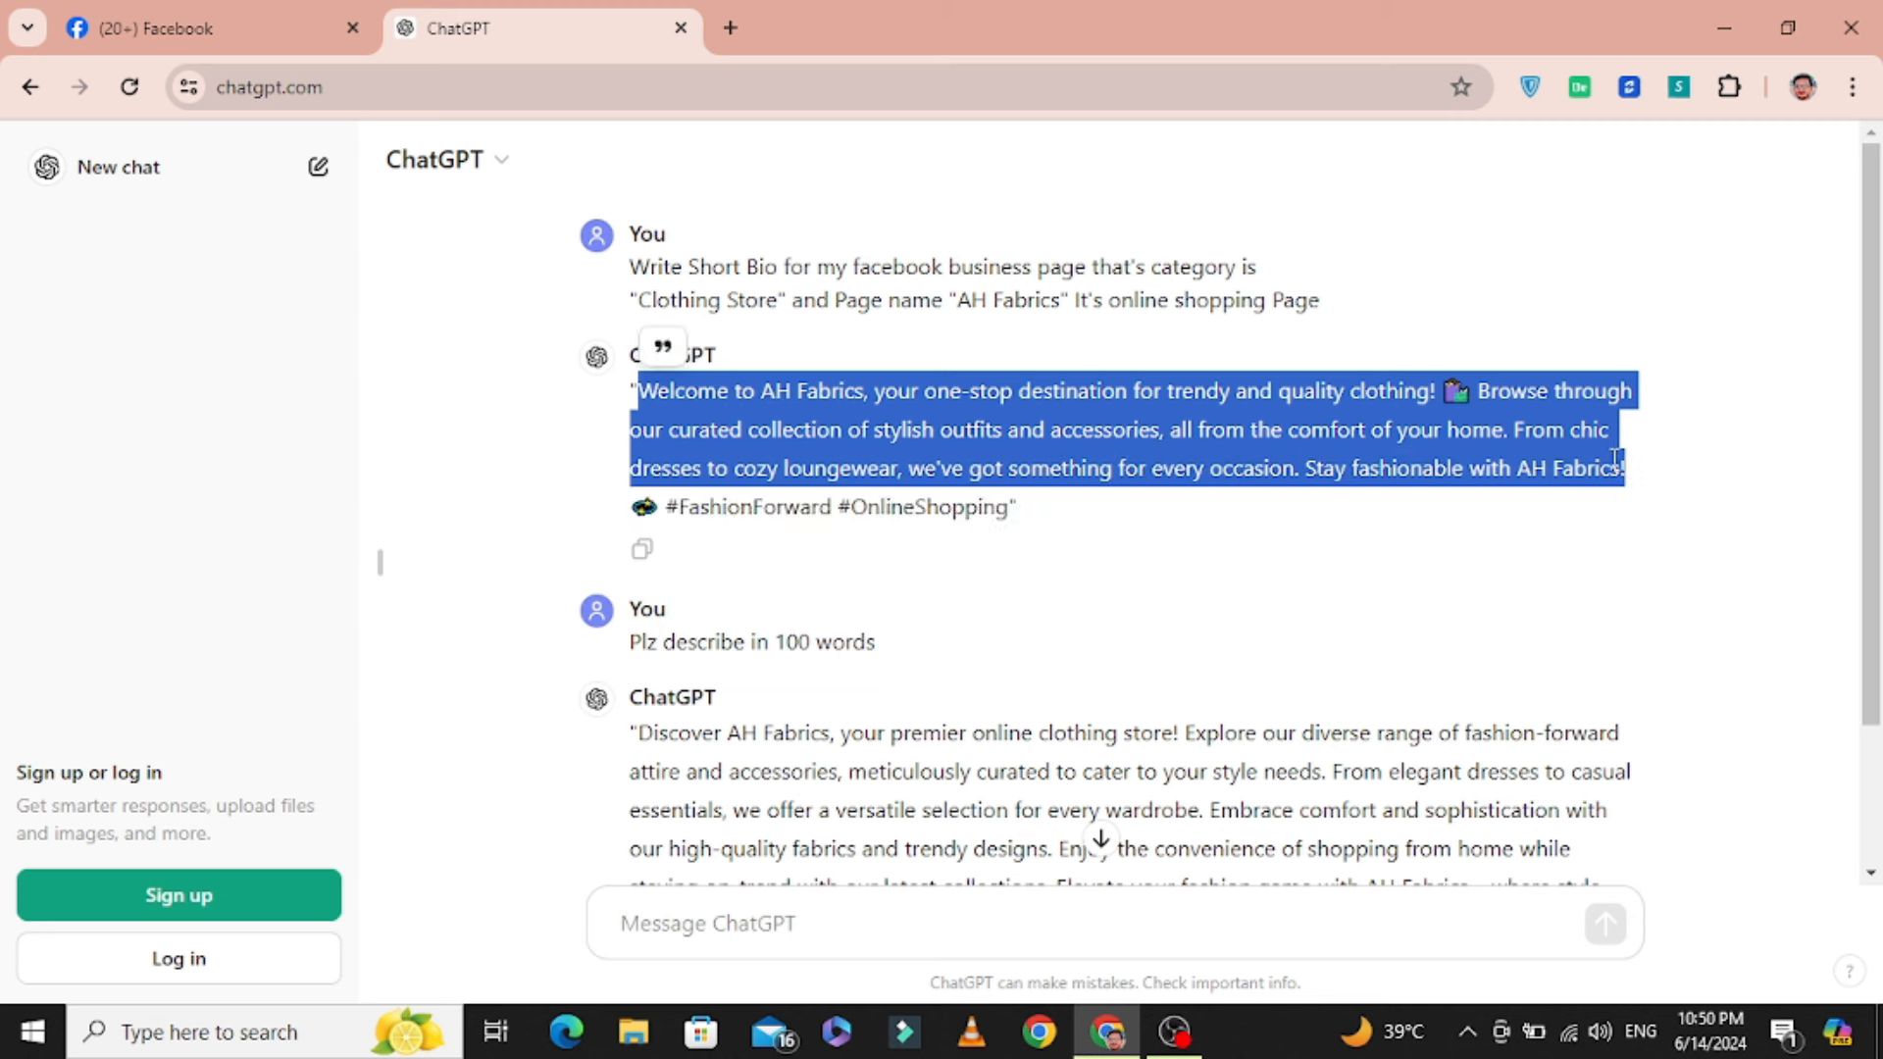
click(196, 27)
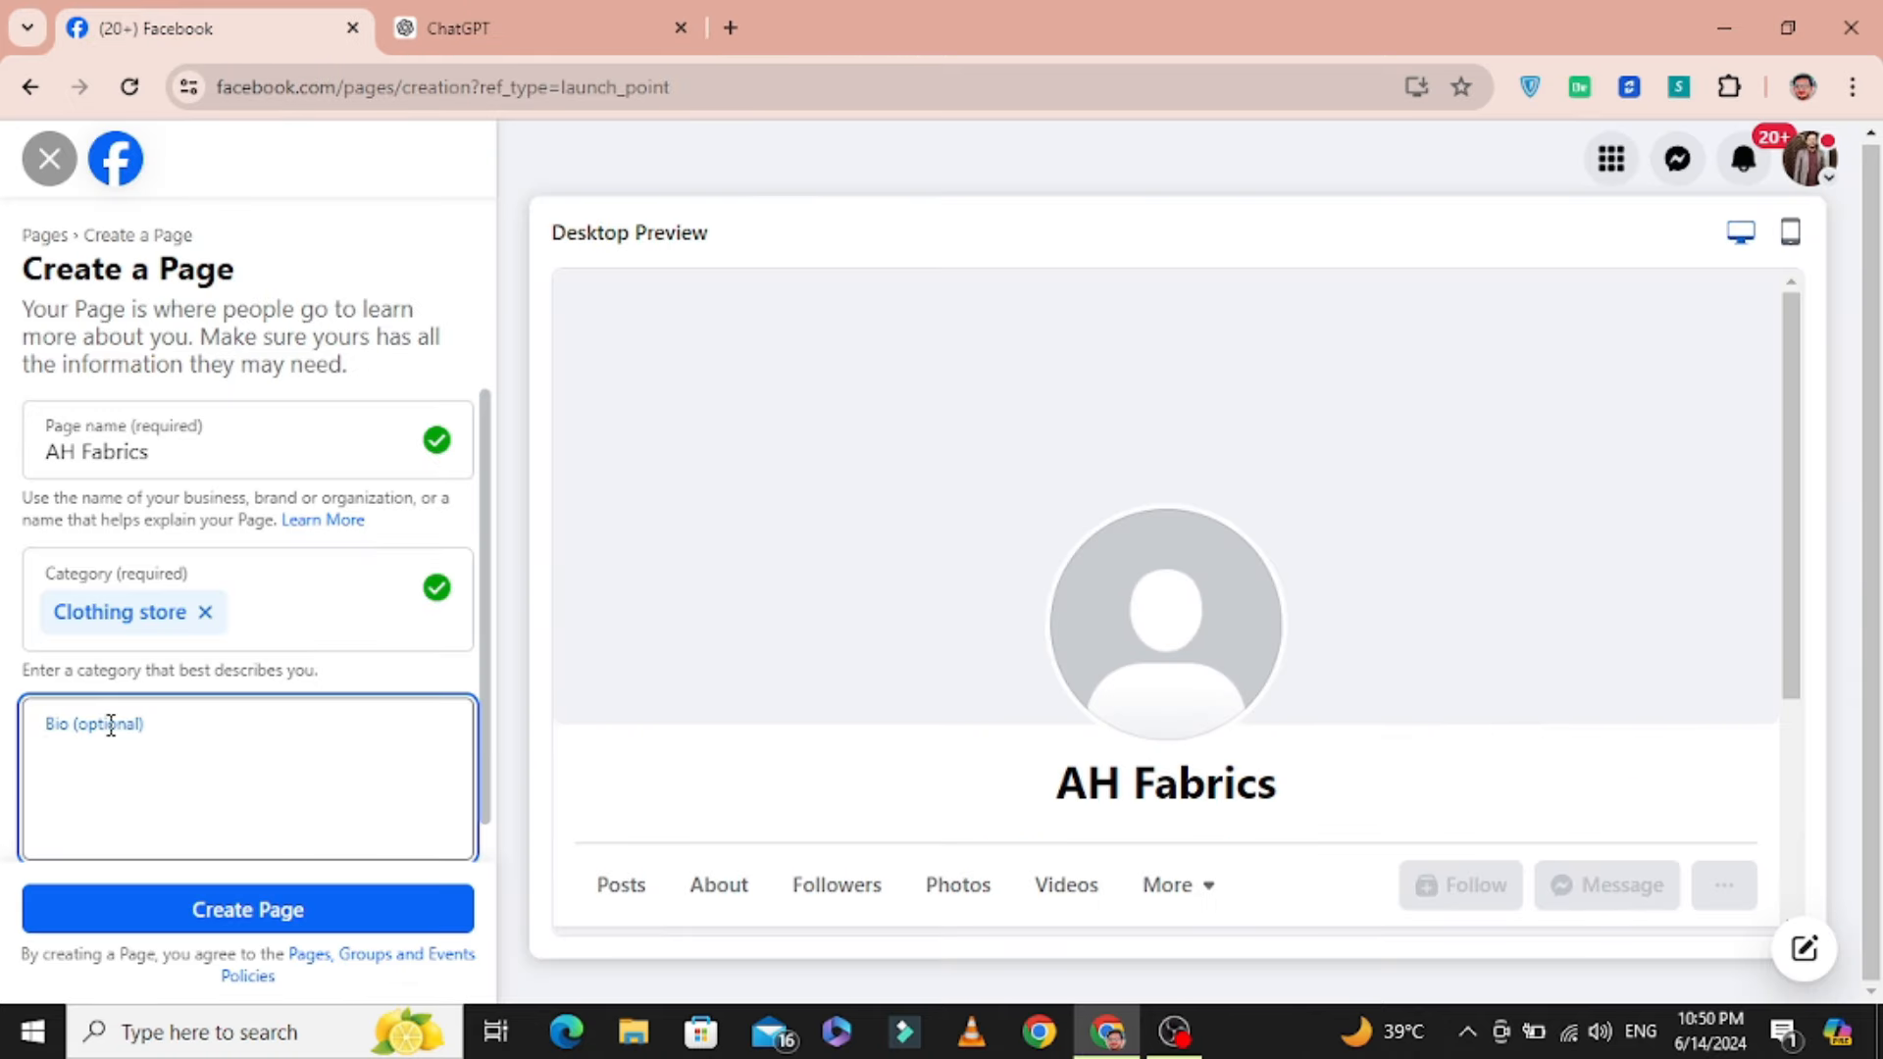
key(ctrl+v)
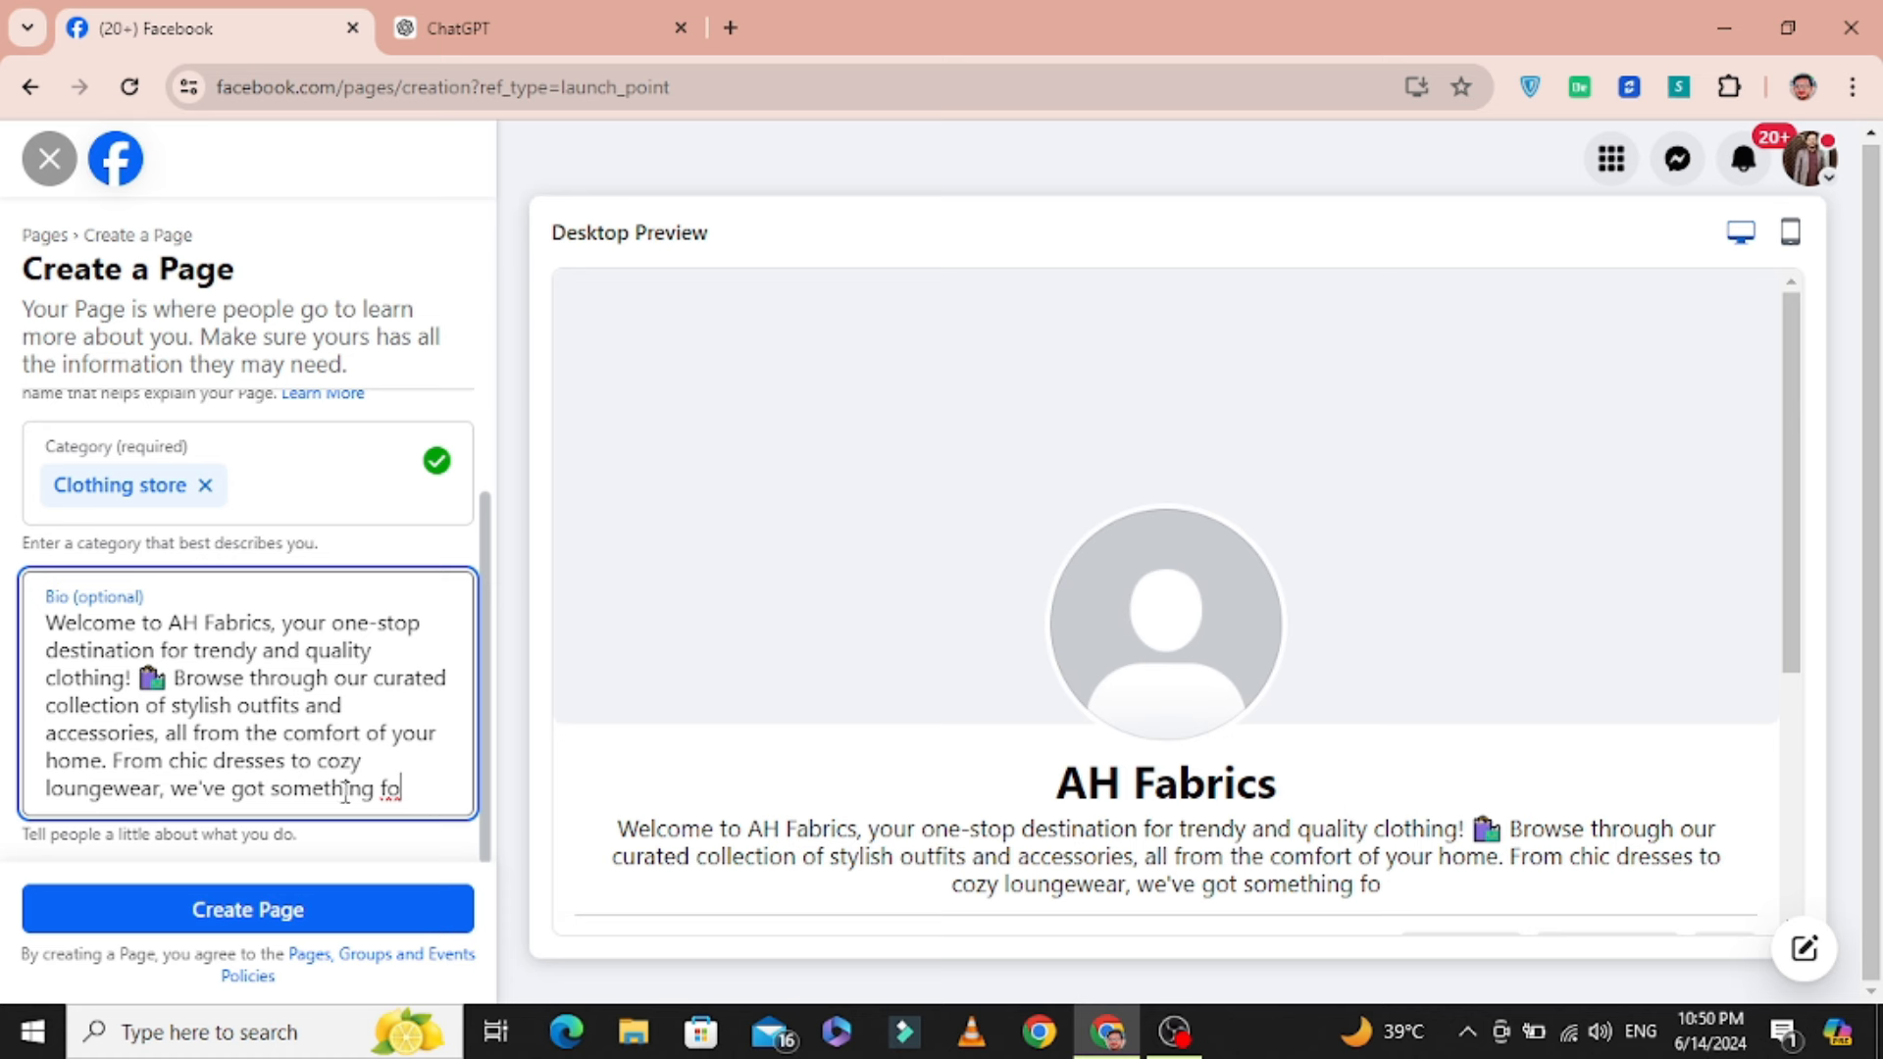
- Delete the bio's cut-off last sentence beginning "From chic dresses to cozy" and create the AH Fabrics Page
drag(402, 788, 112, 760)
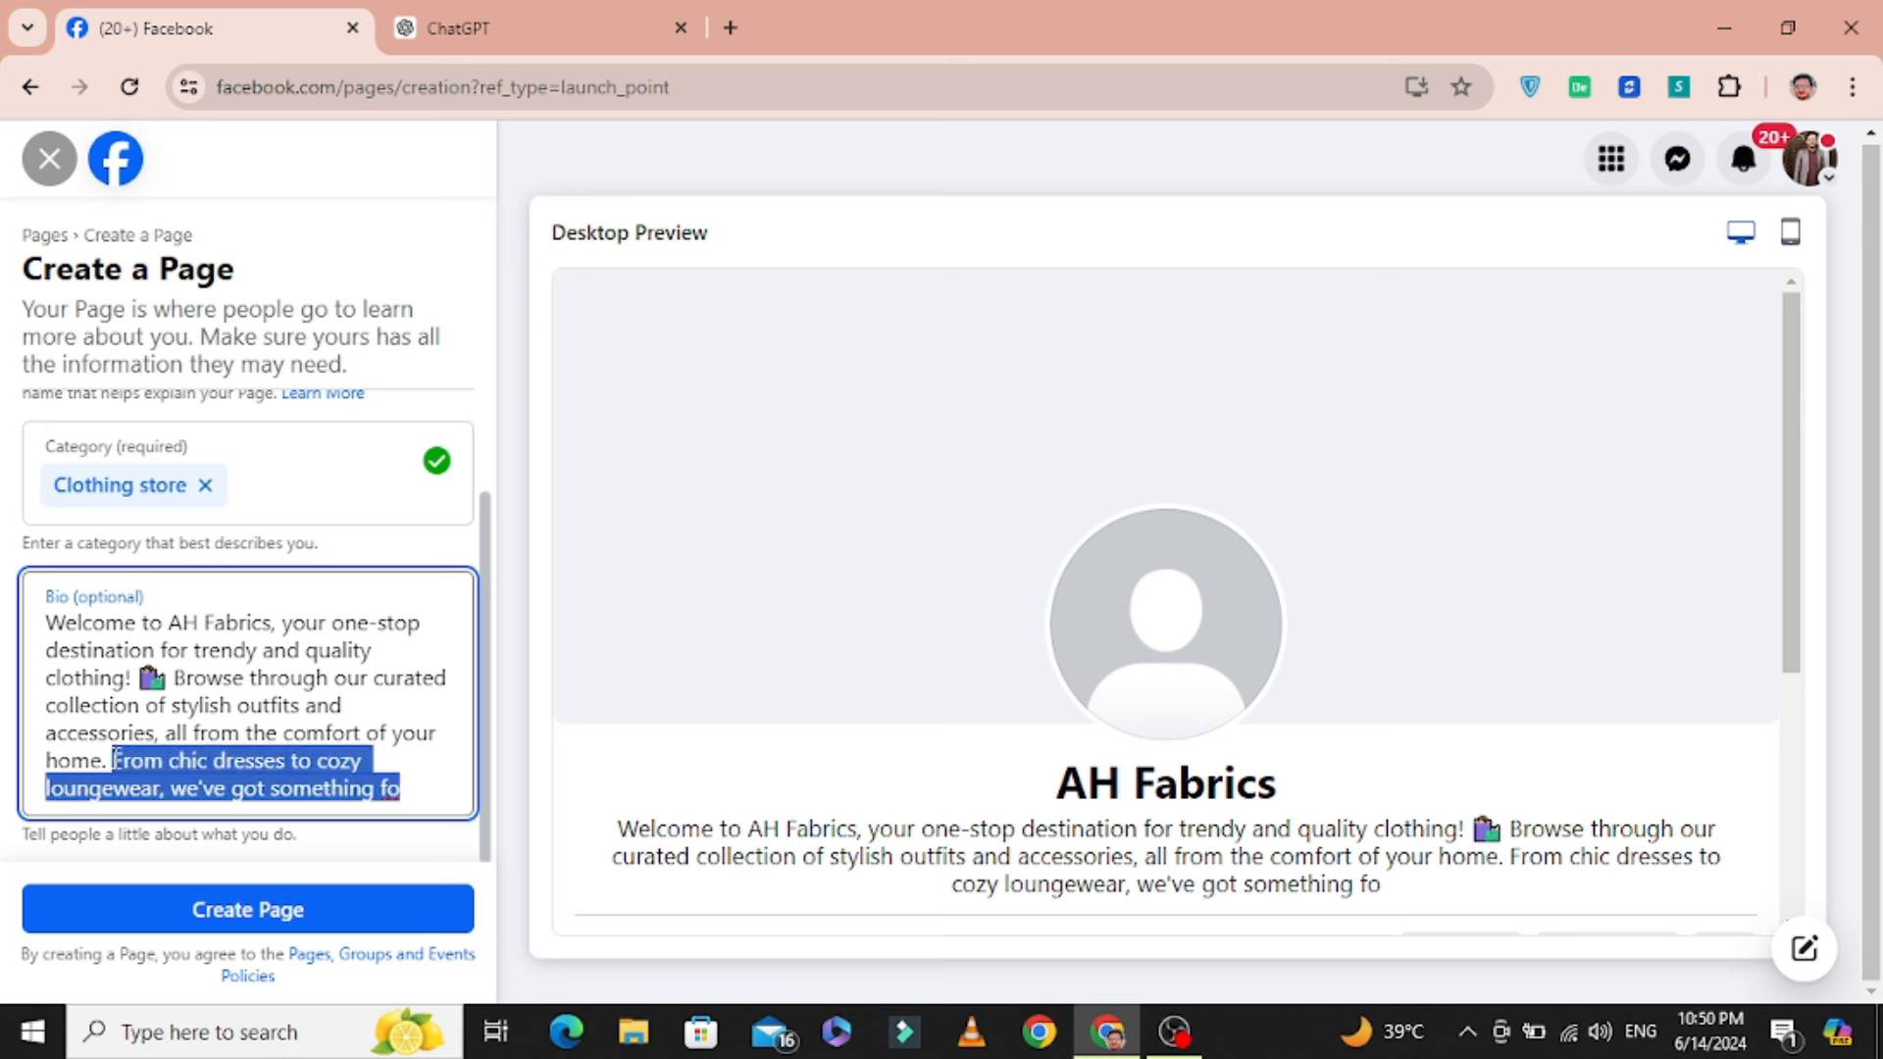
key(BackSpace)
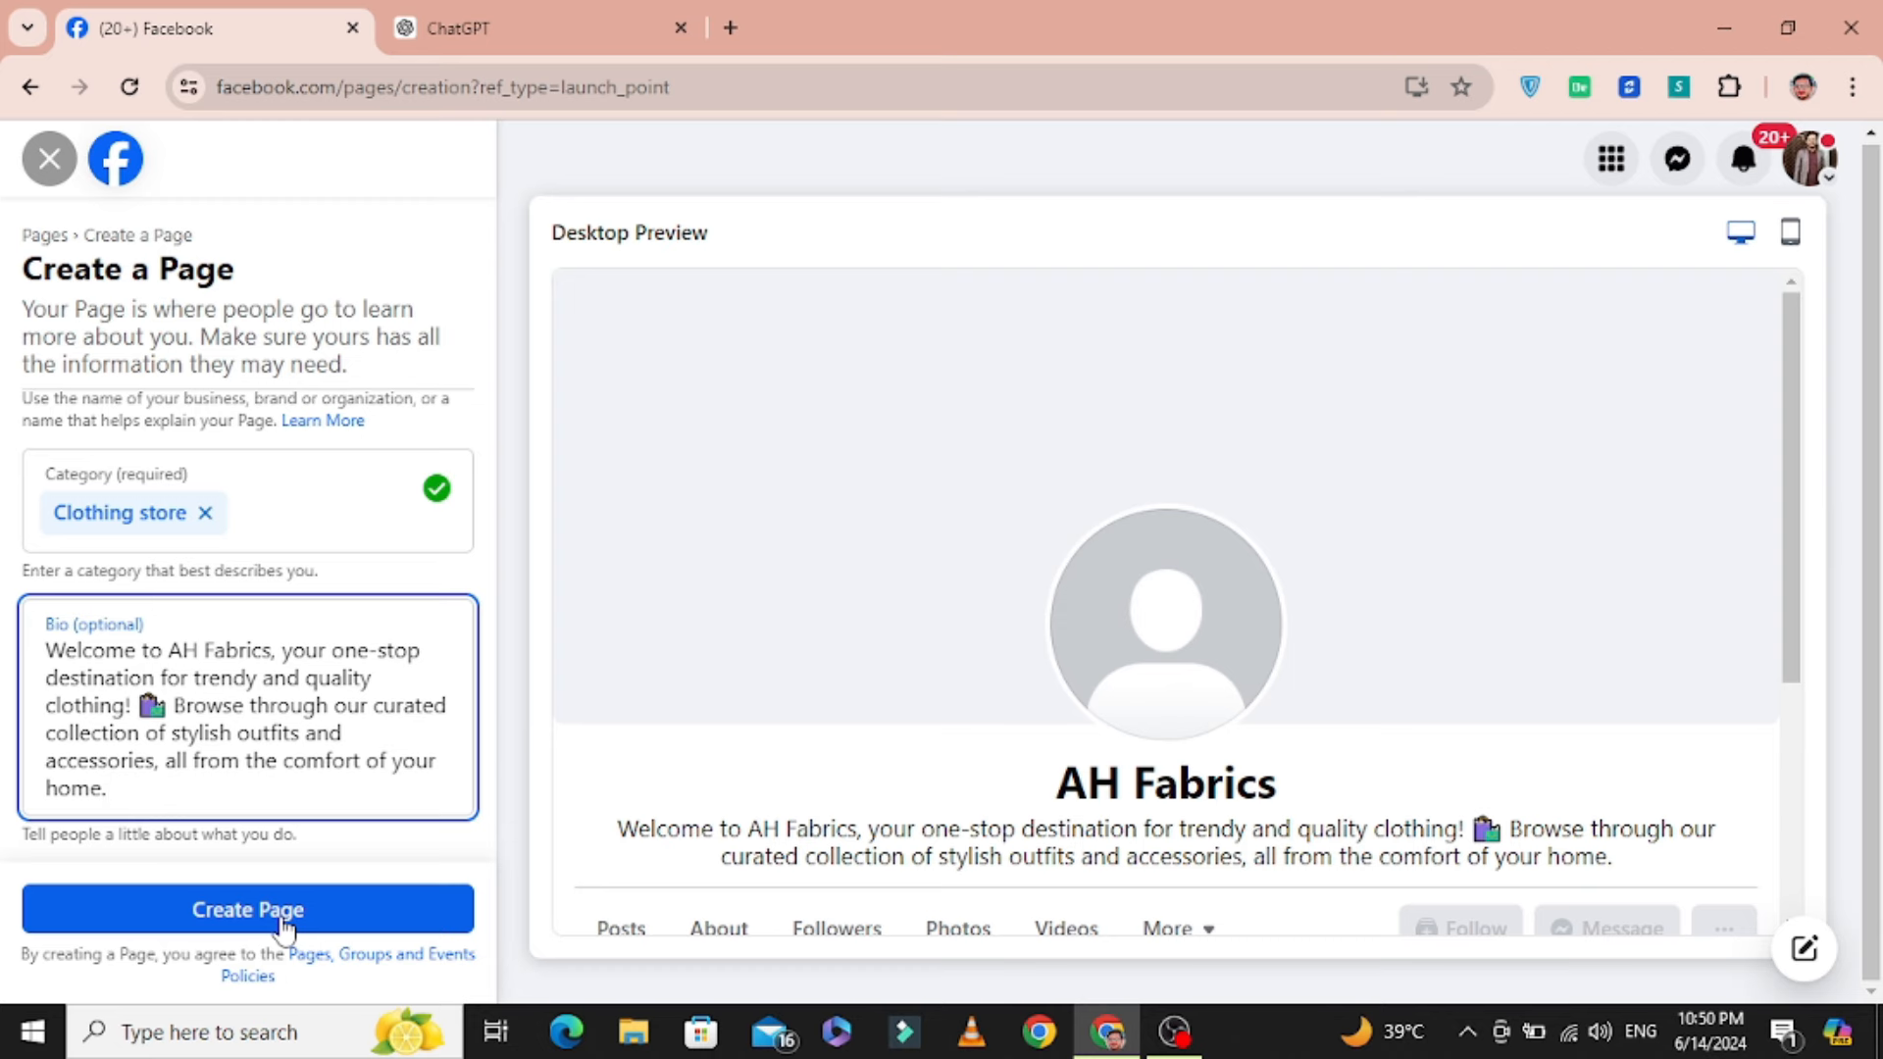
scroll(874, 850, down, 4)
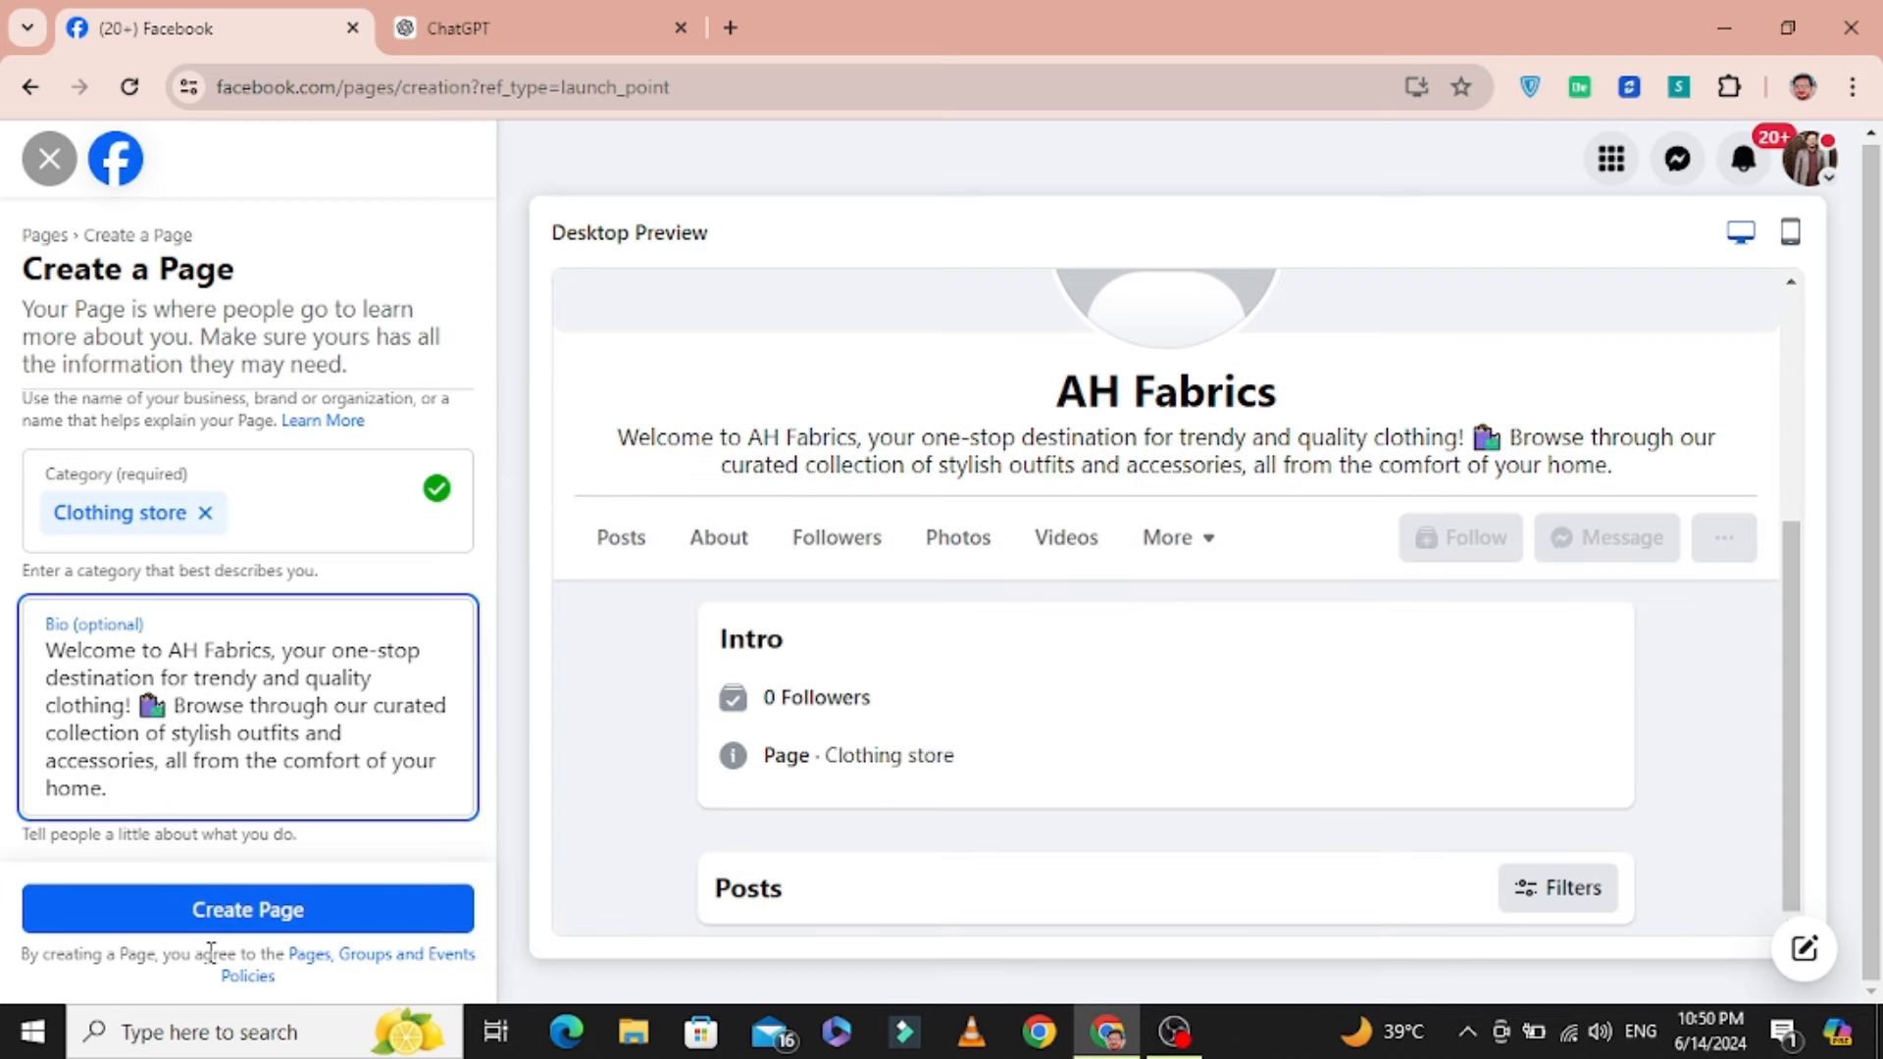
click(229, 922)
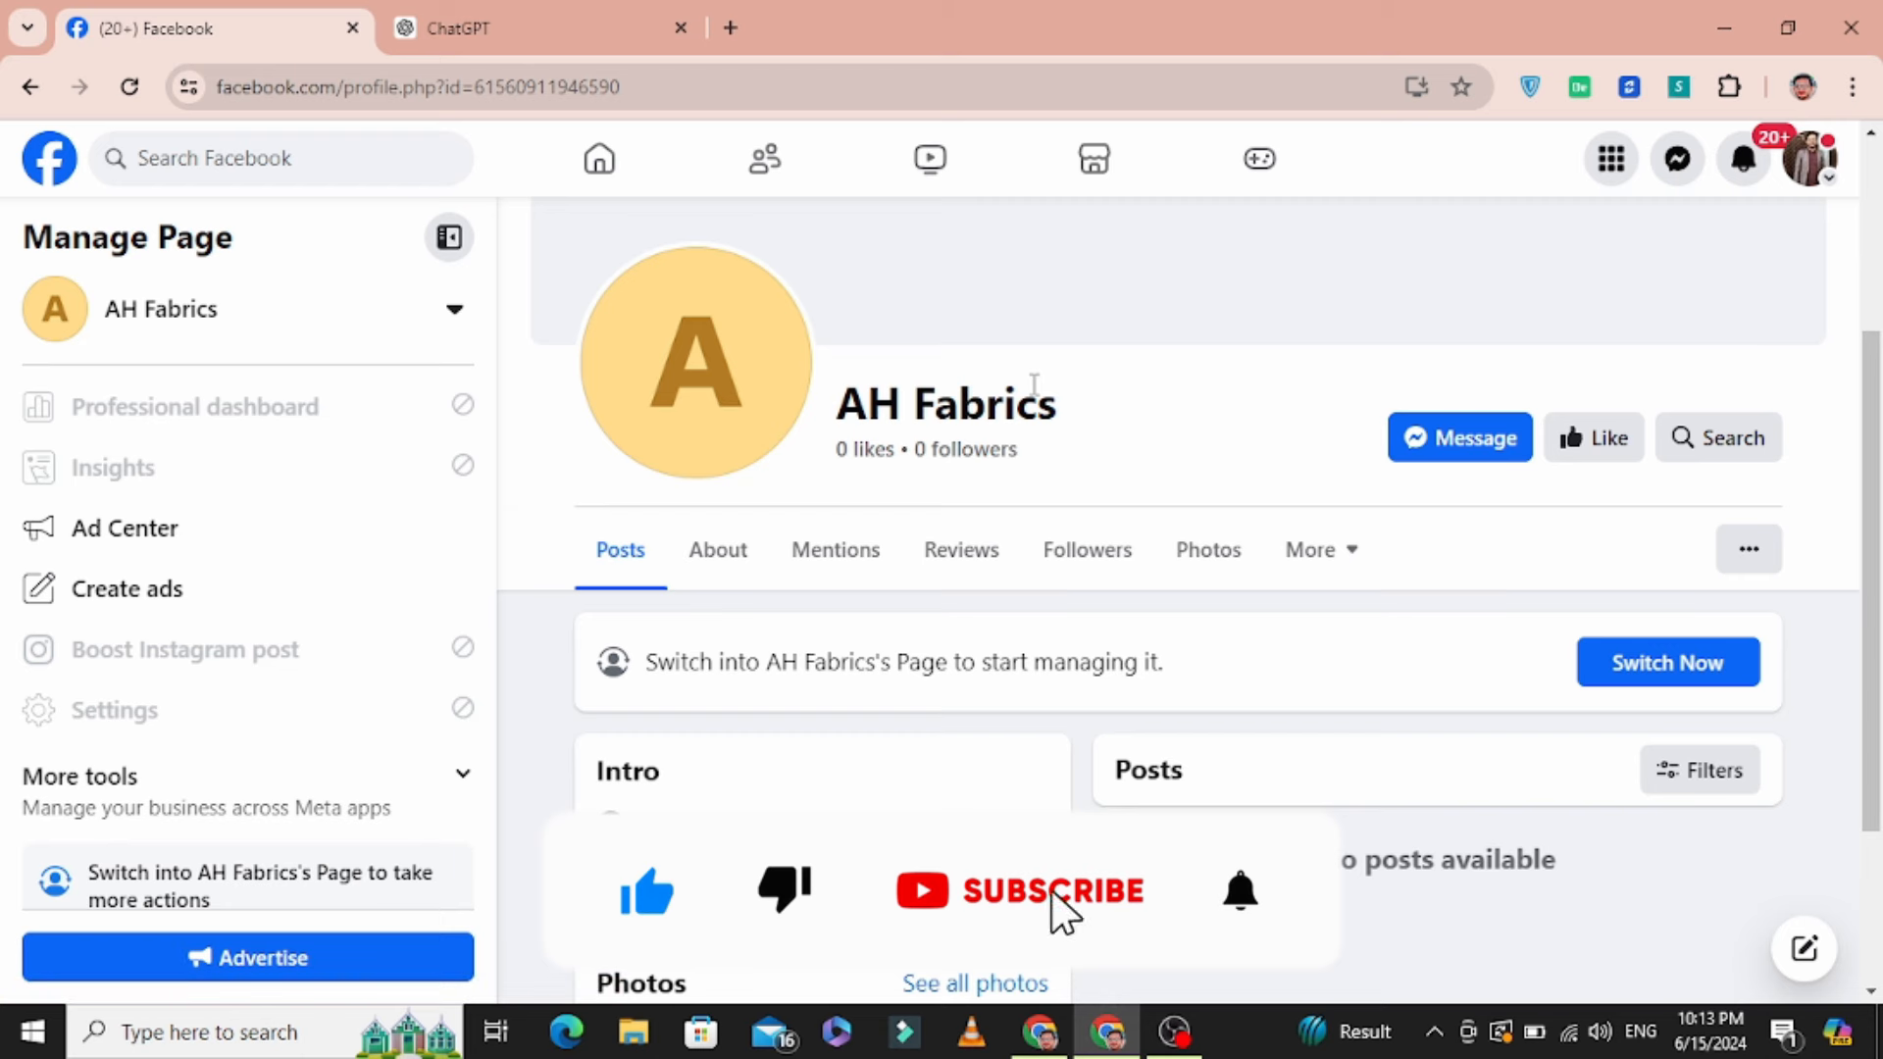
- Look over the new AH Fabrics Page and switch from the personal profile into it
scroll(1315, 462, down, 3)
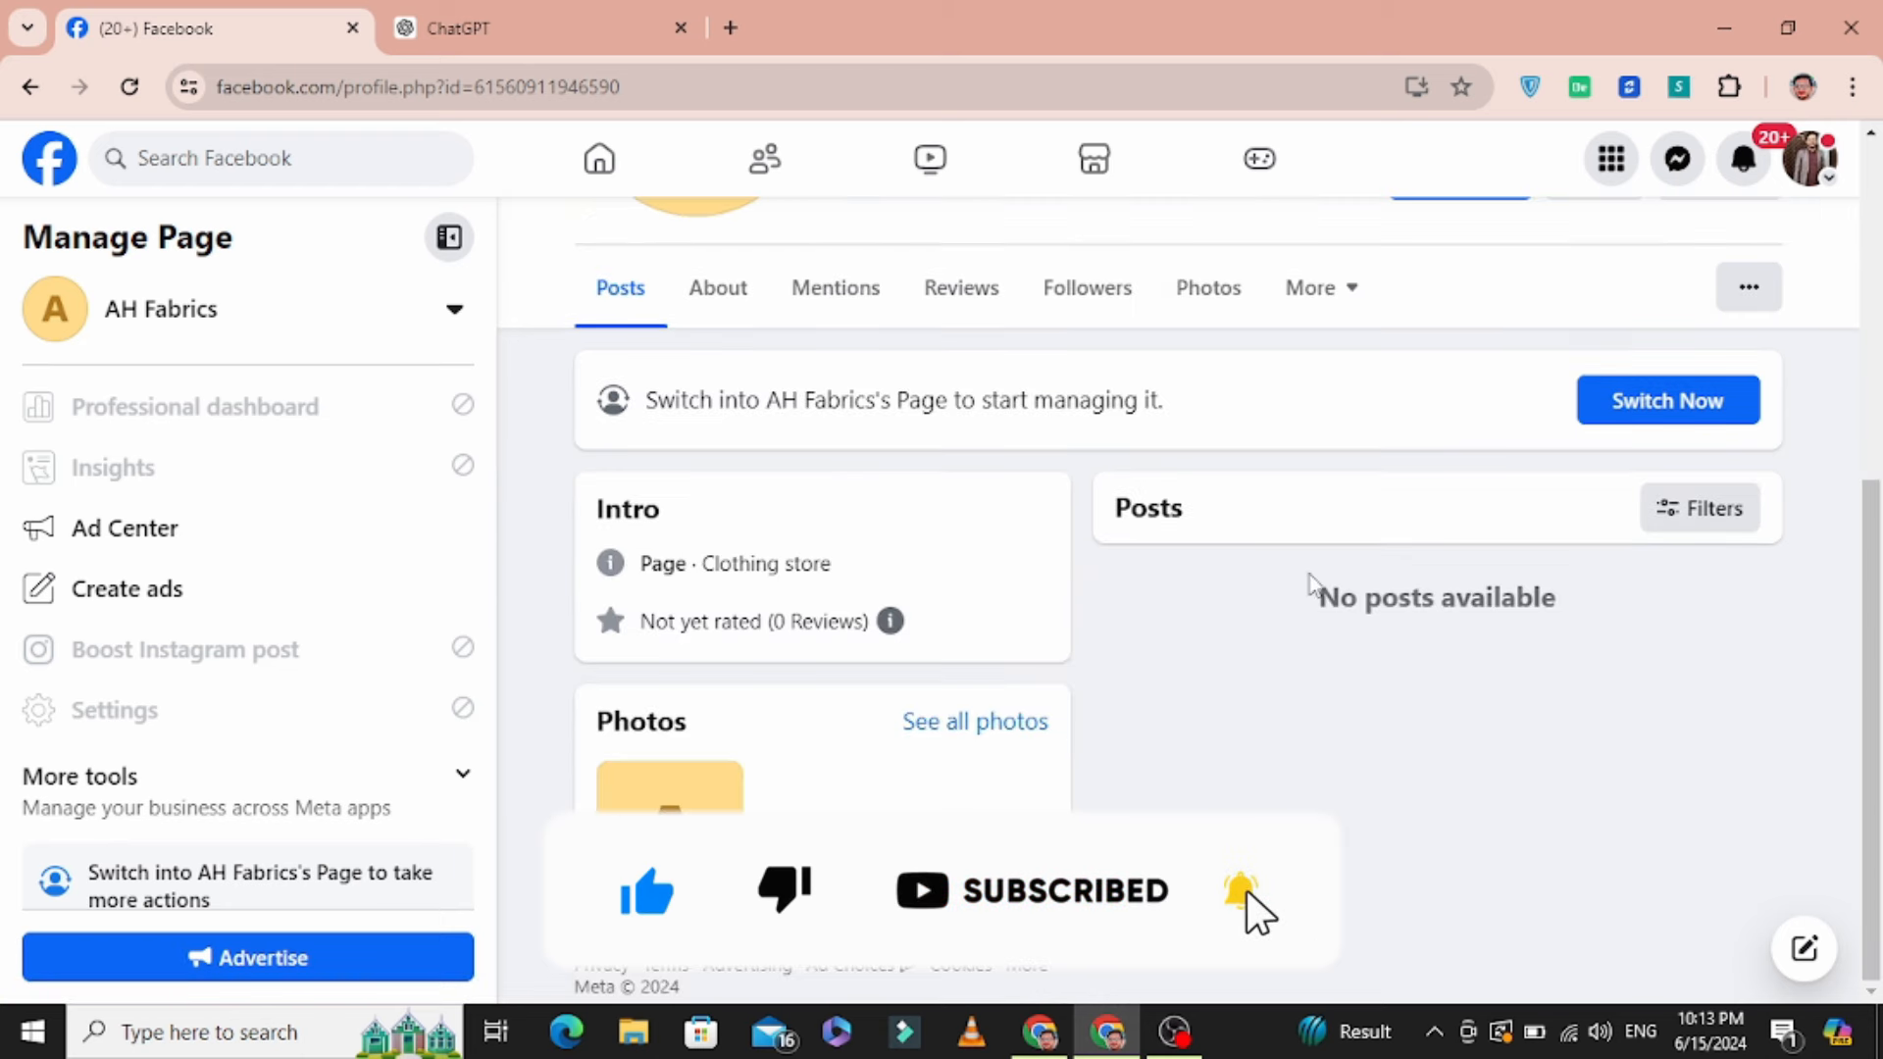
scroll(1137, 625, up, 5)
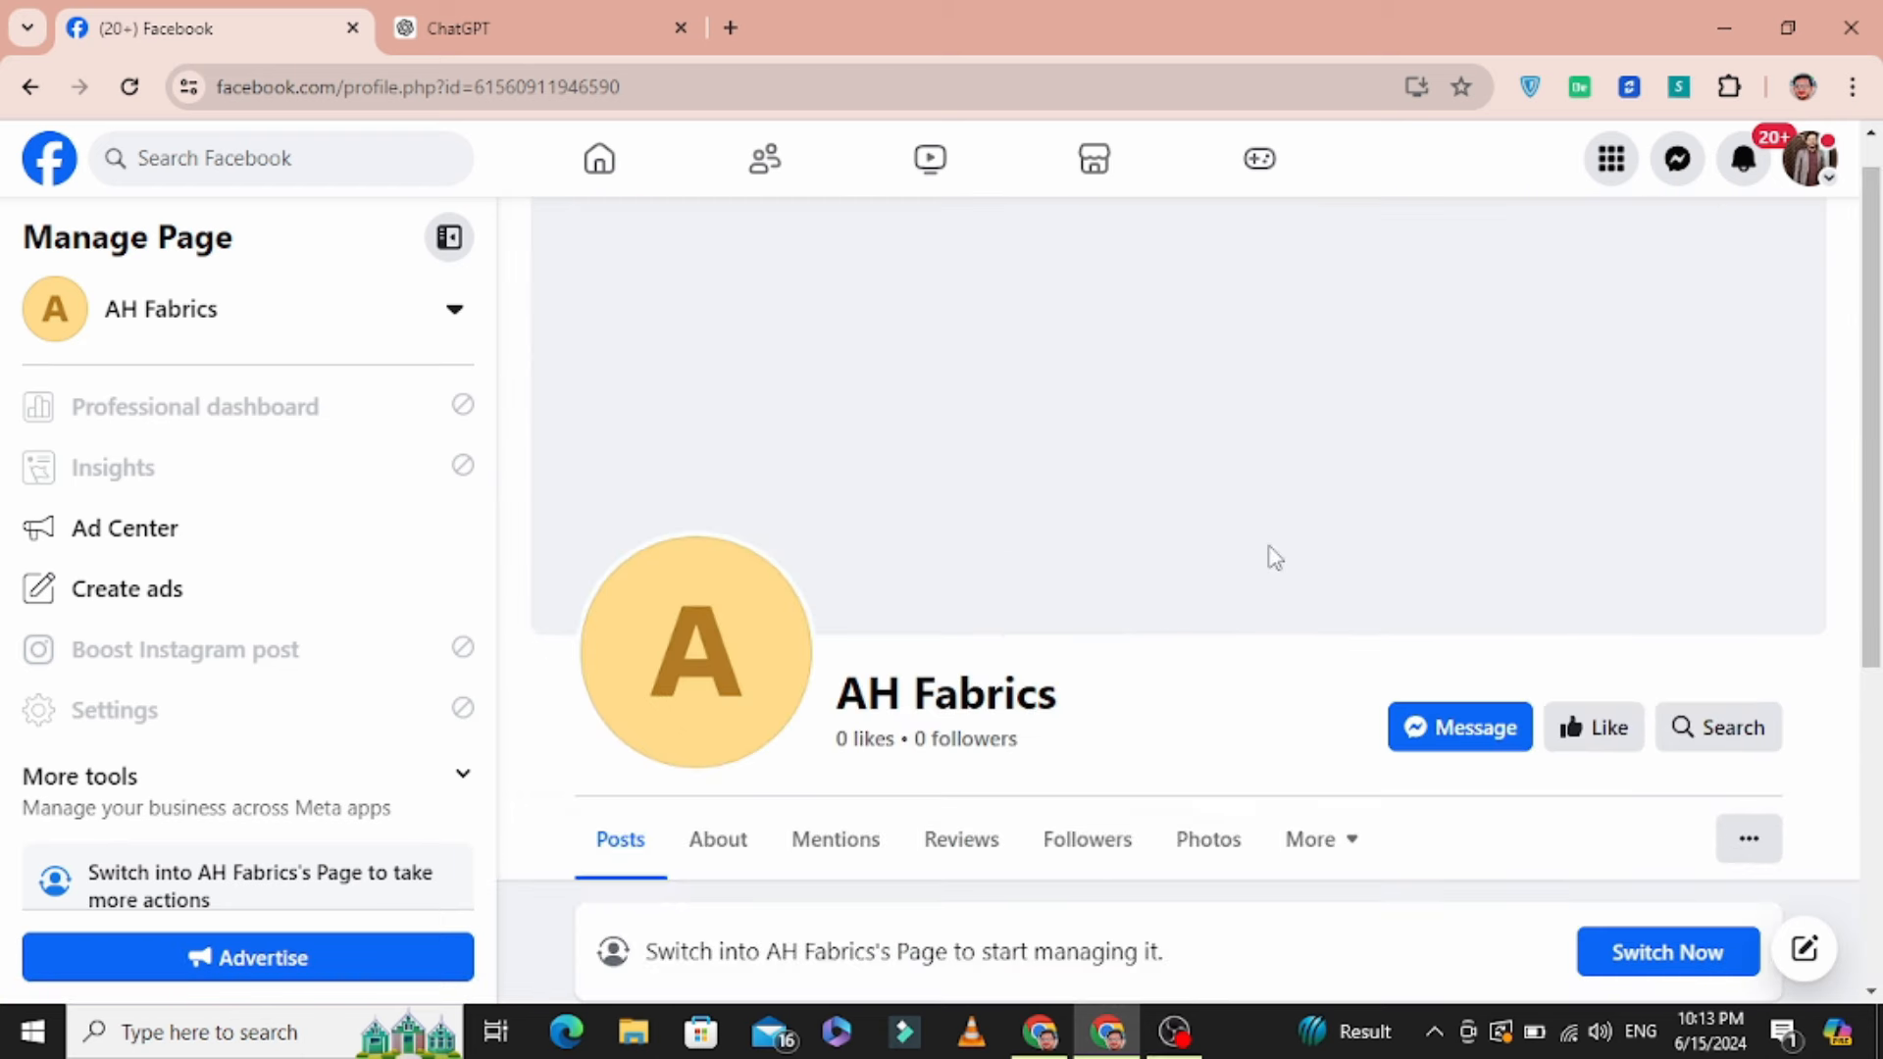
scroll(1270, 554, down, 4)
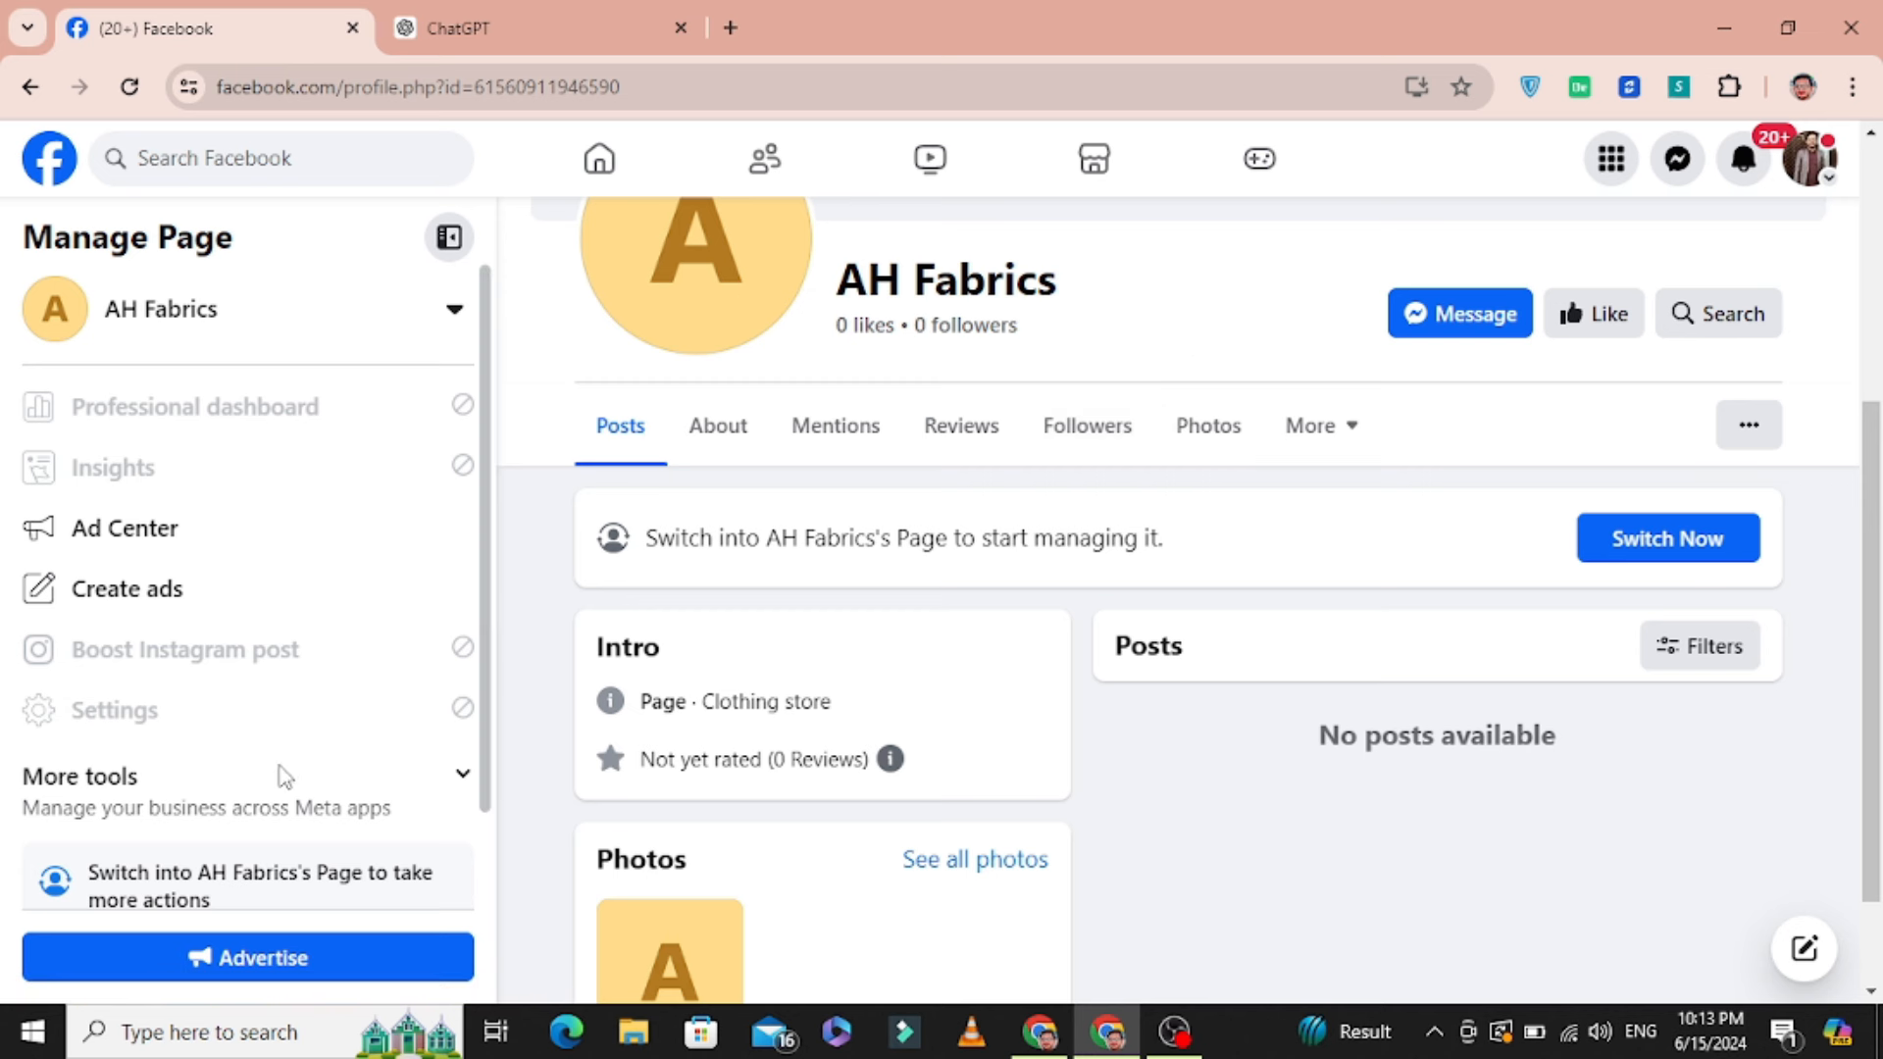
scroll(282, 774, down, 1)
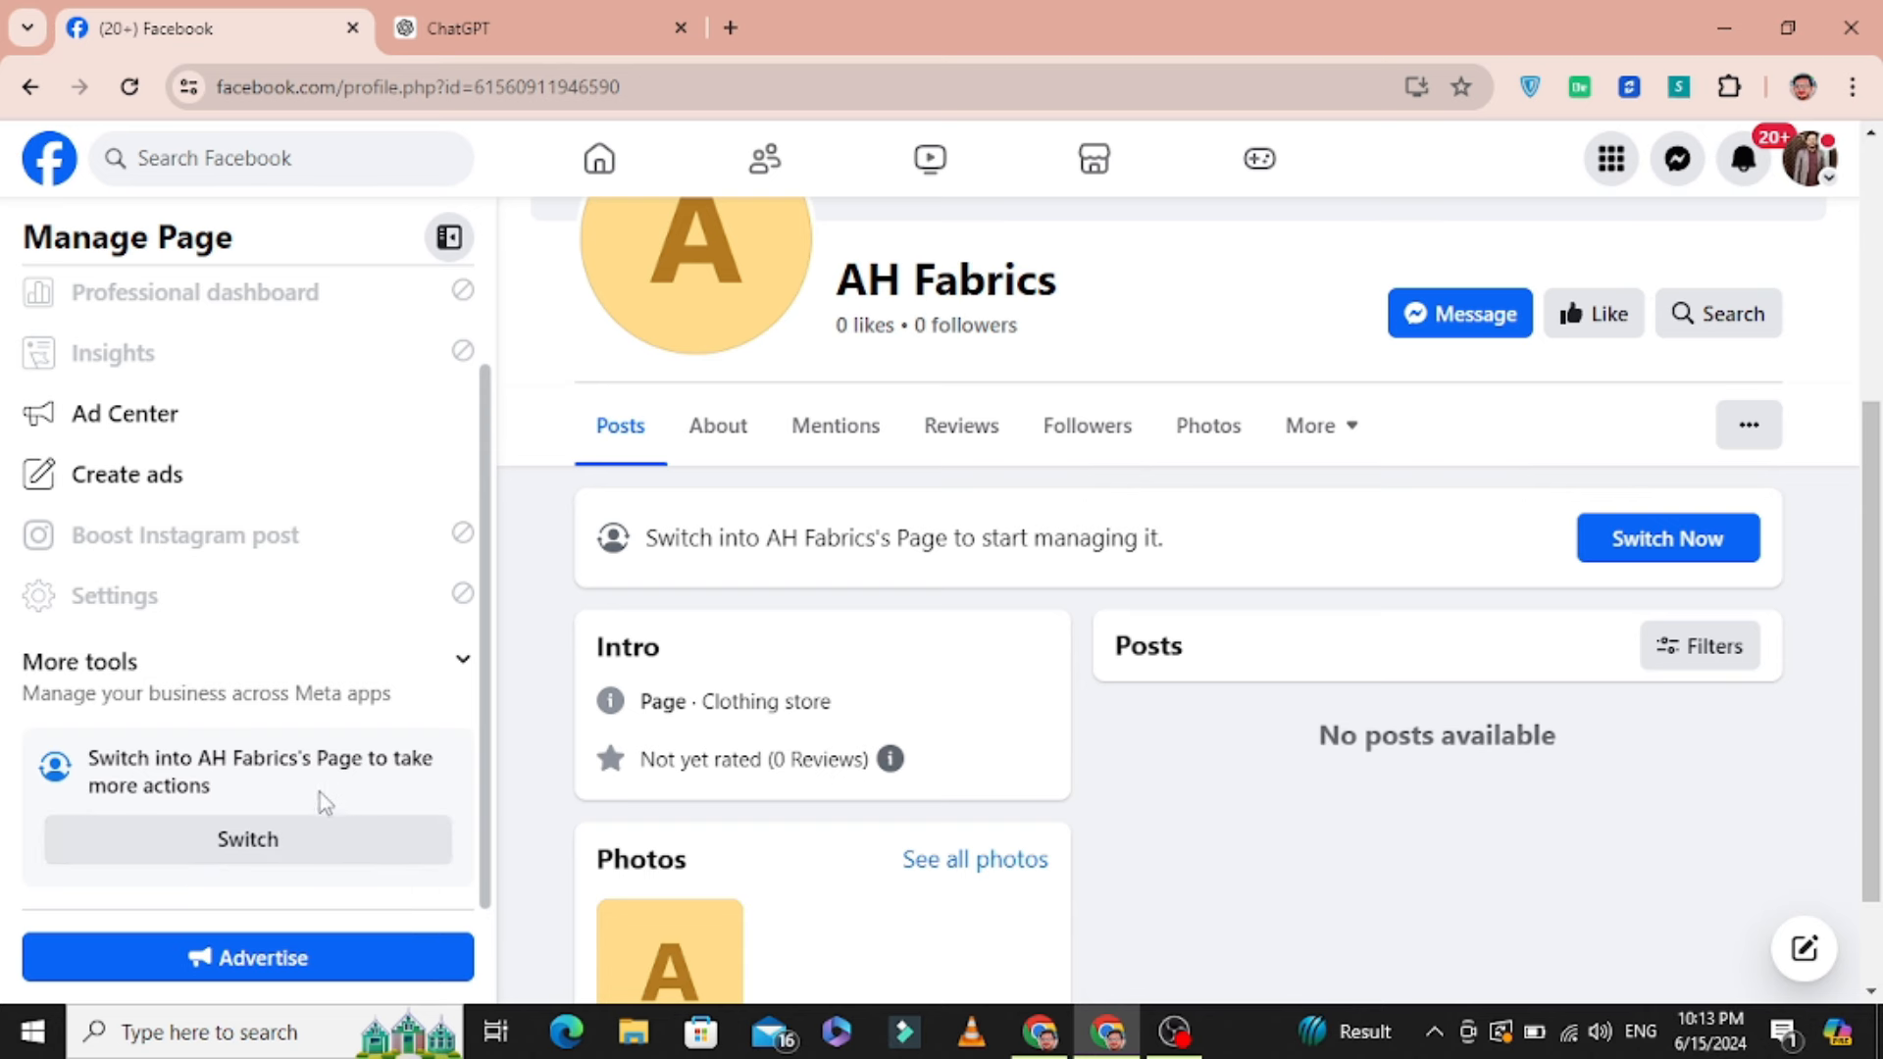
click(286, 839)
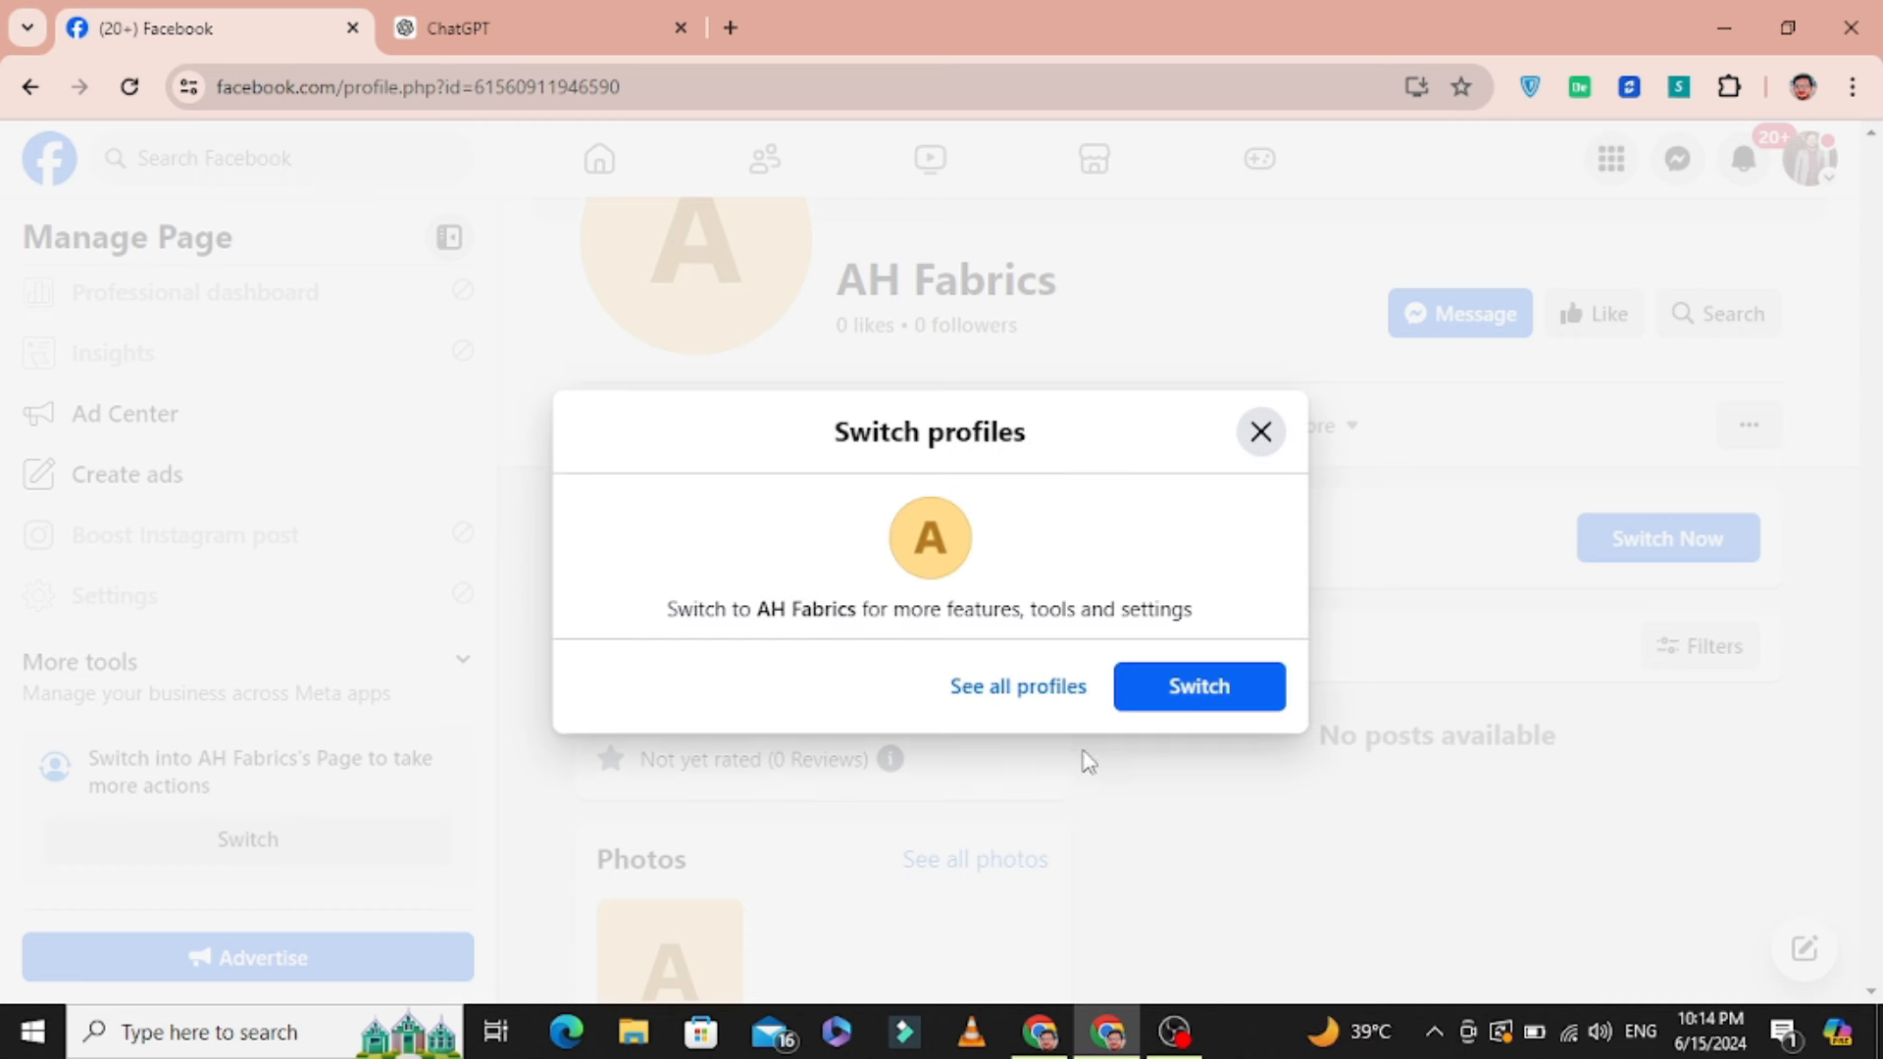
click(1181, 698)
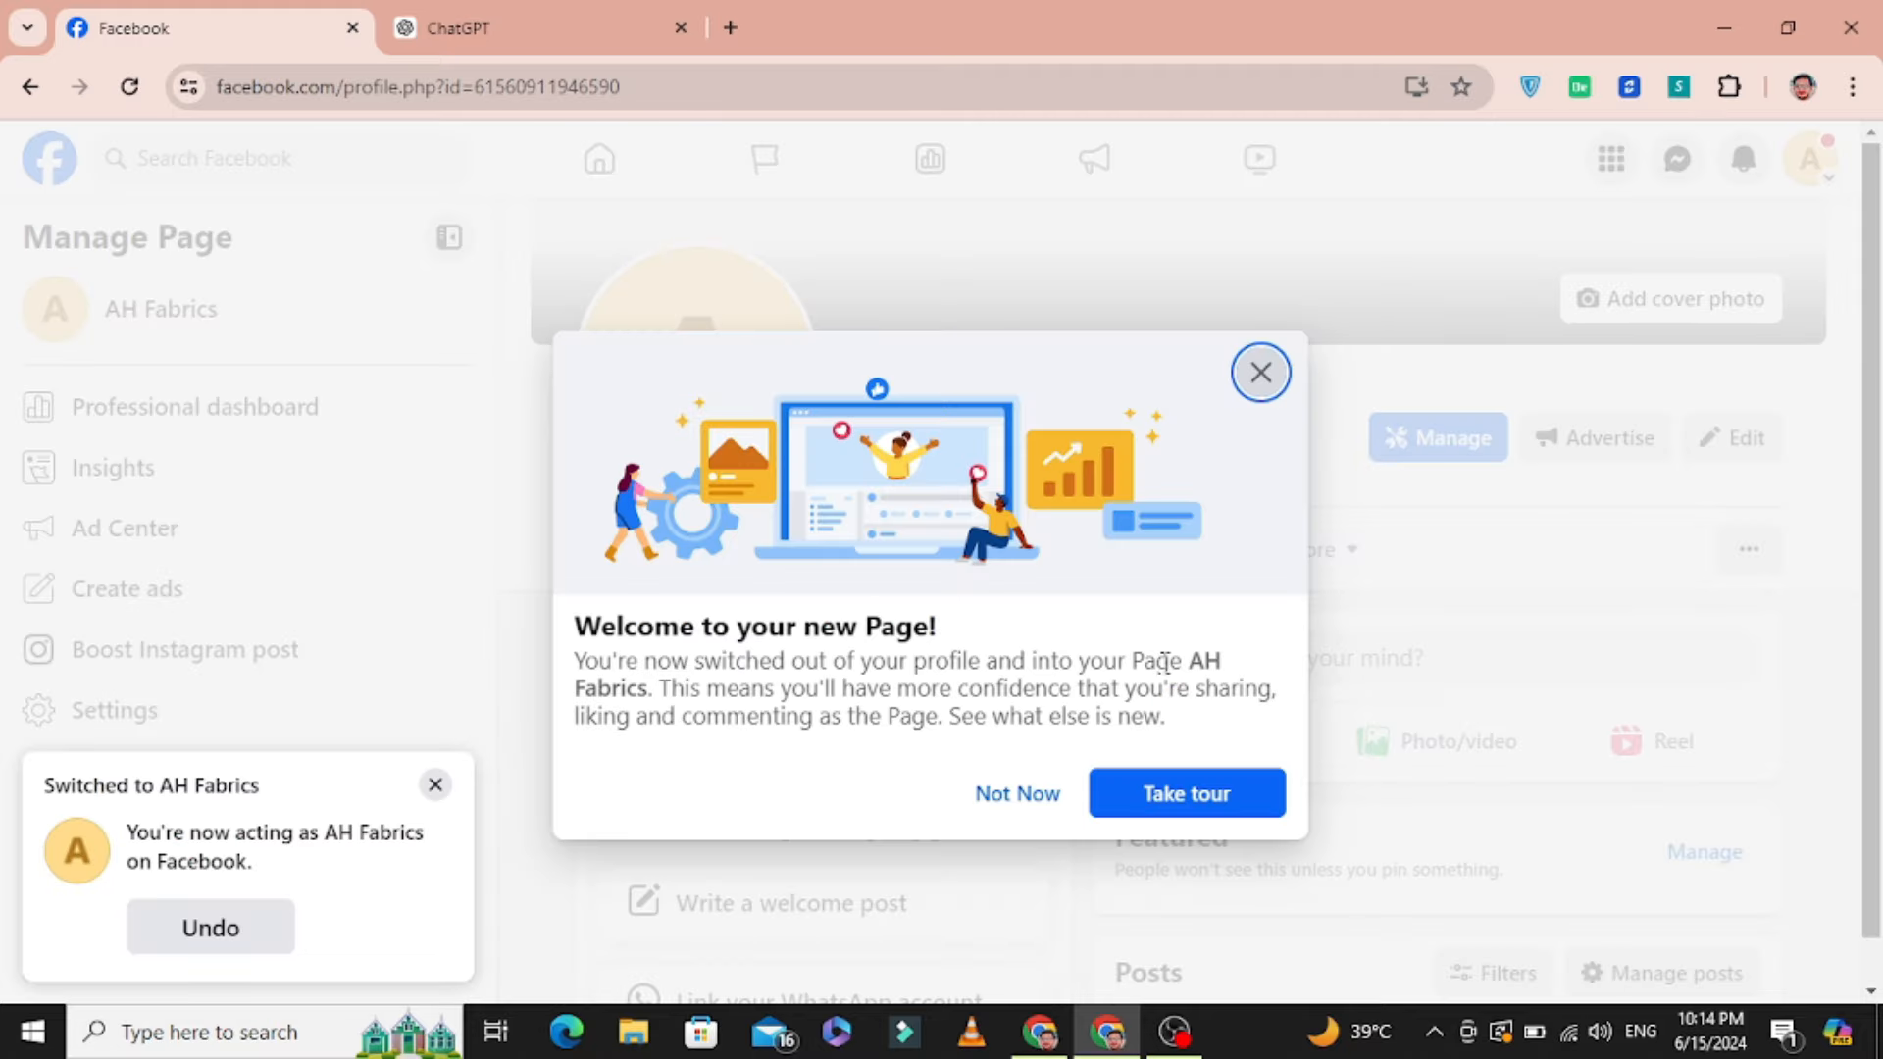
- Decline the welcome tour of the new Page and look over its management view
click(1262, 372)
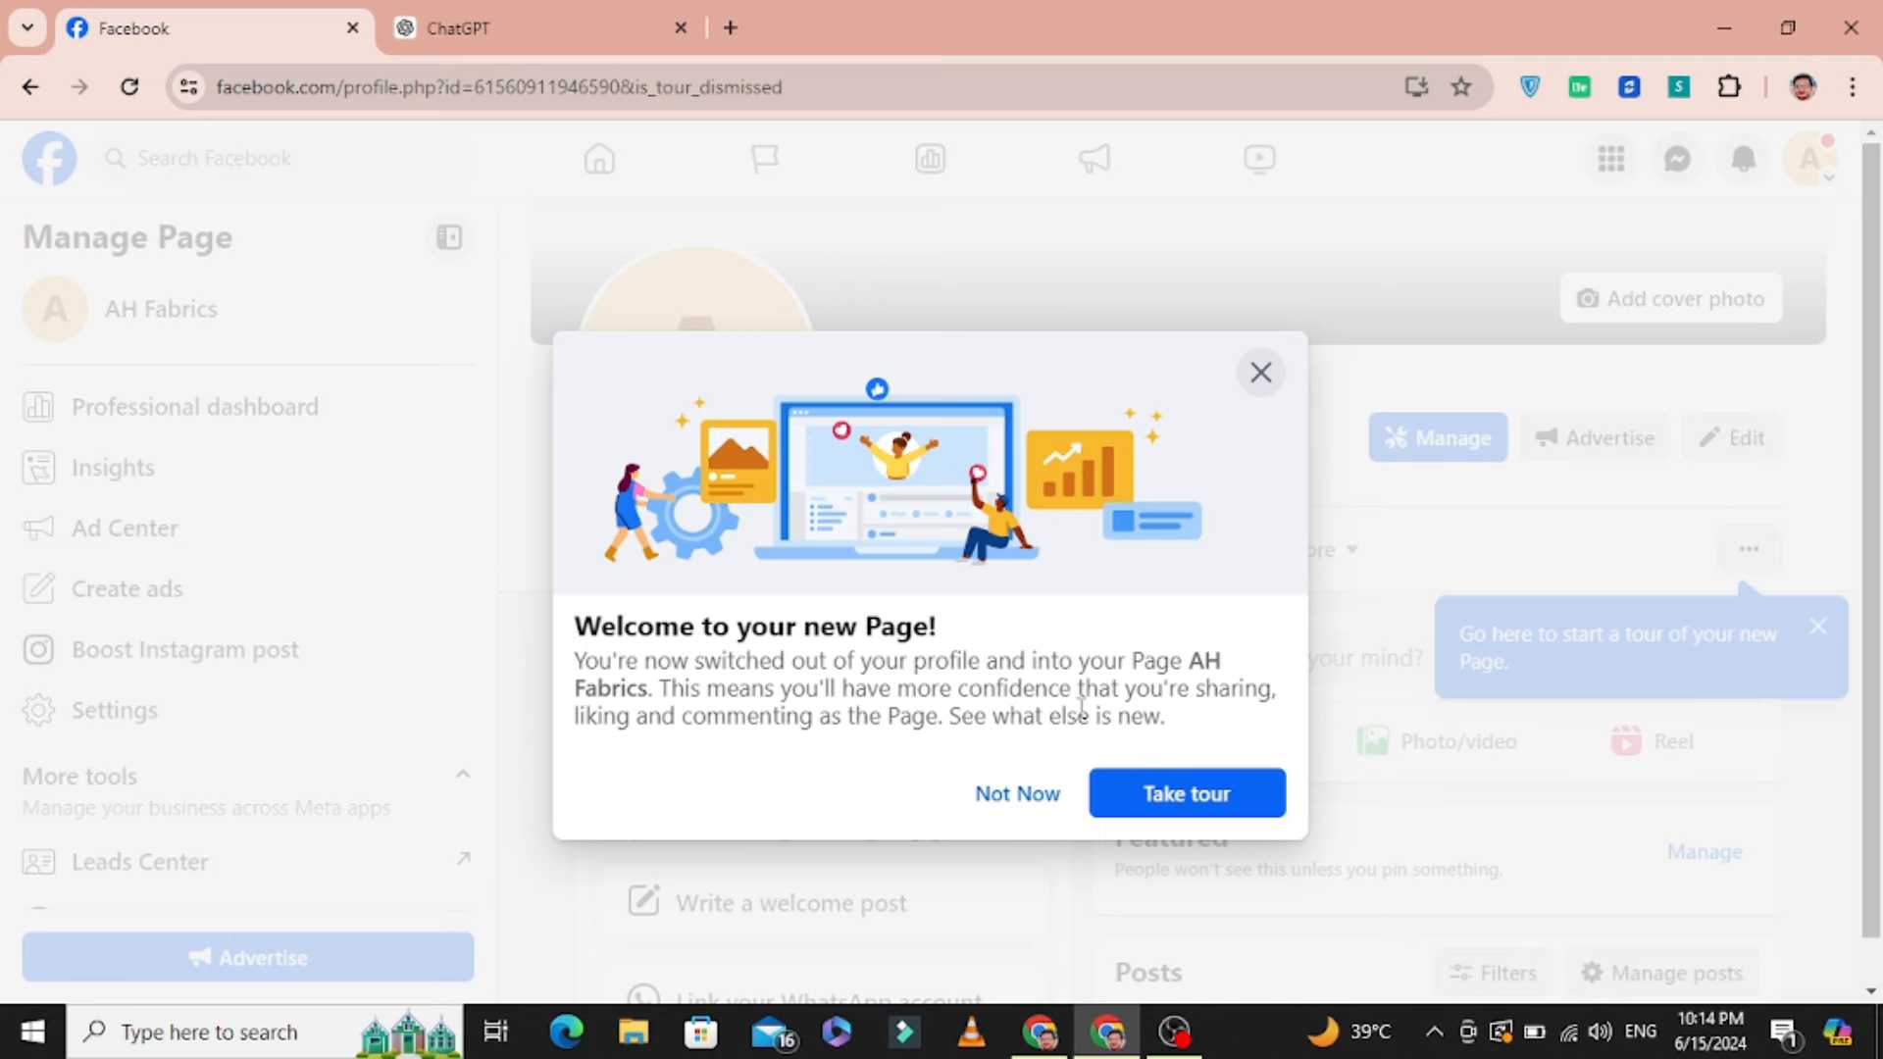
click(1000, 790)
scroll(937, 510, down, 3)
scroll(929, 479, up, 3)
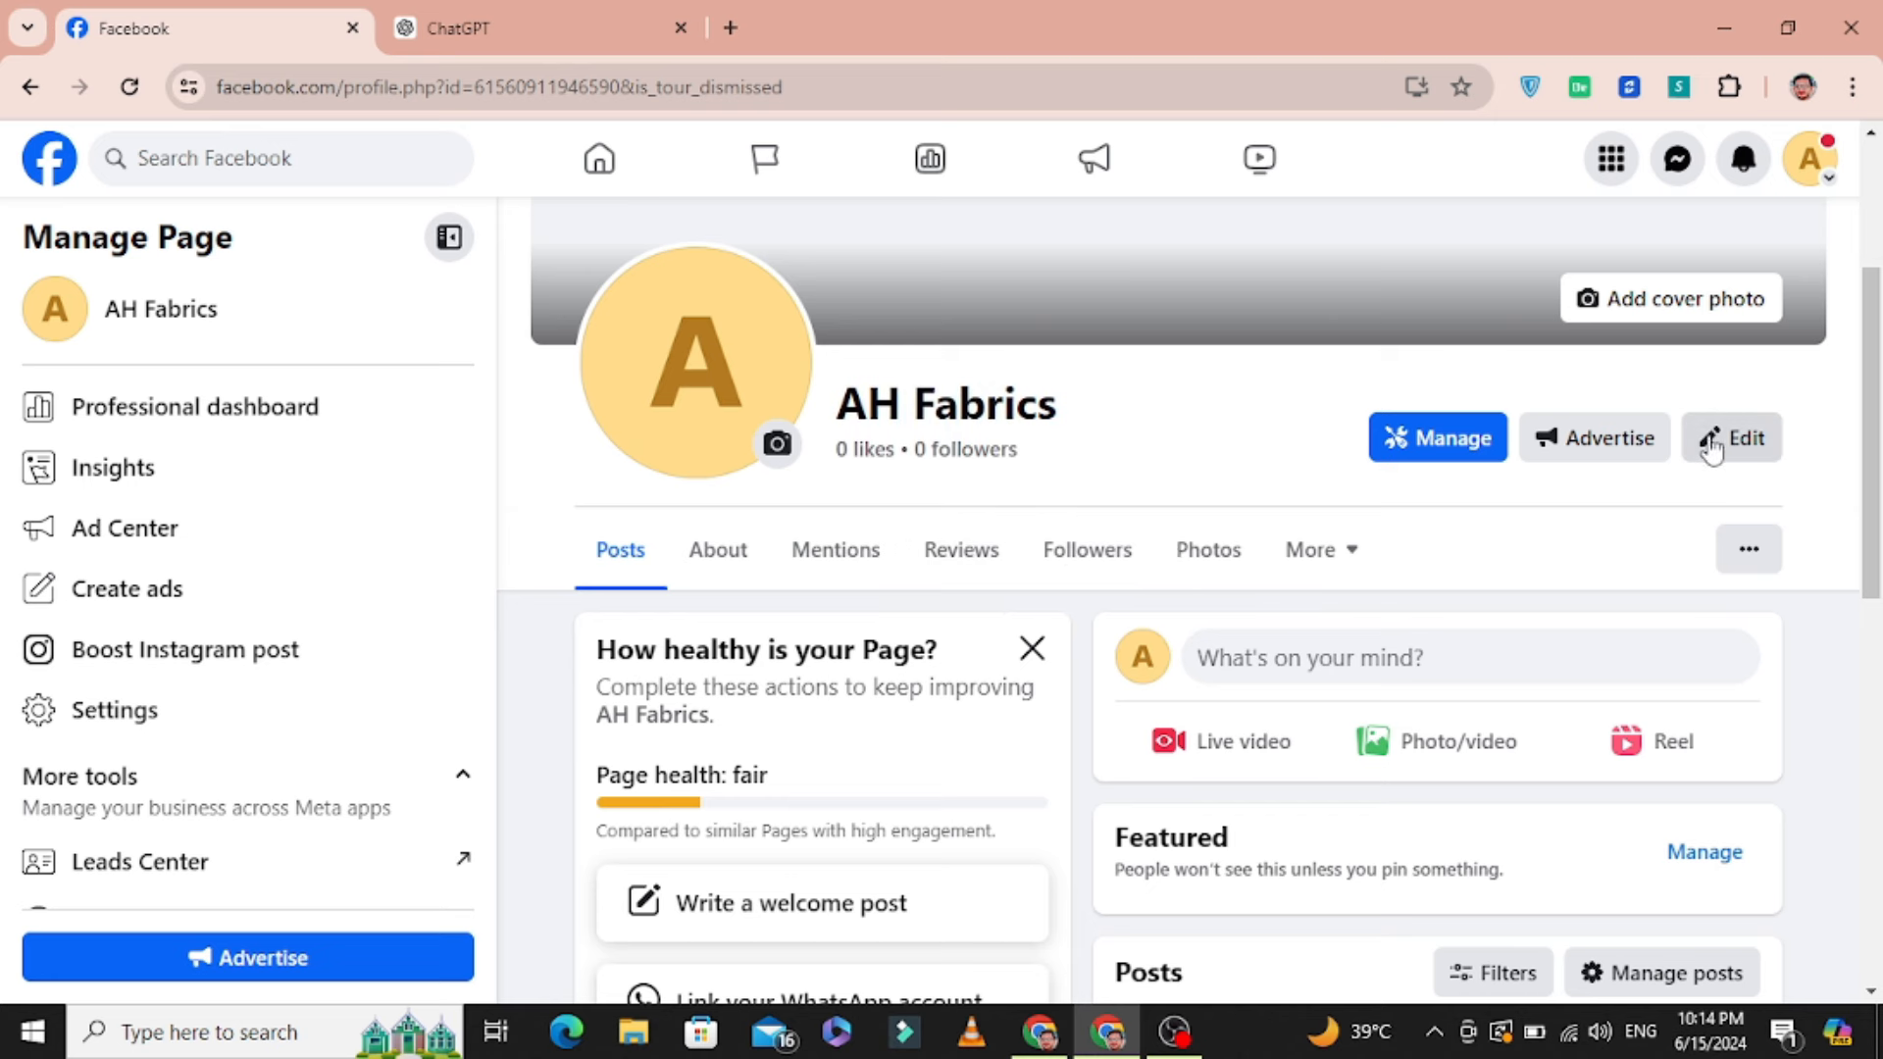
- Edit the Page and save a public bio running from "Welcome to AH Fabrics! Discover fashion at its finest" to "Stay stylish effortlessly."
click(1758, 440)
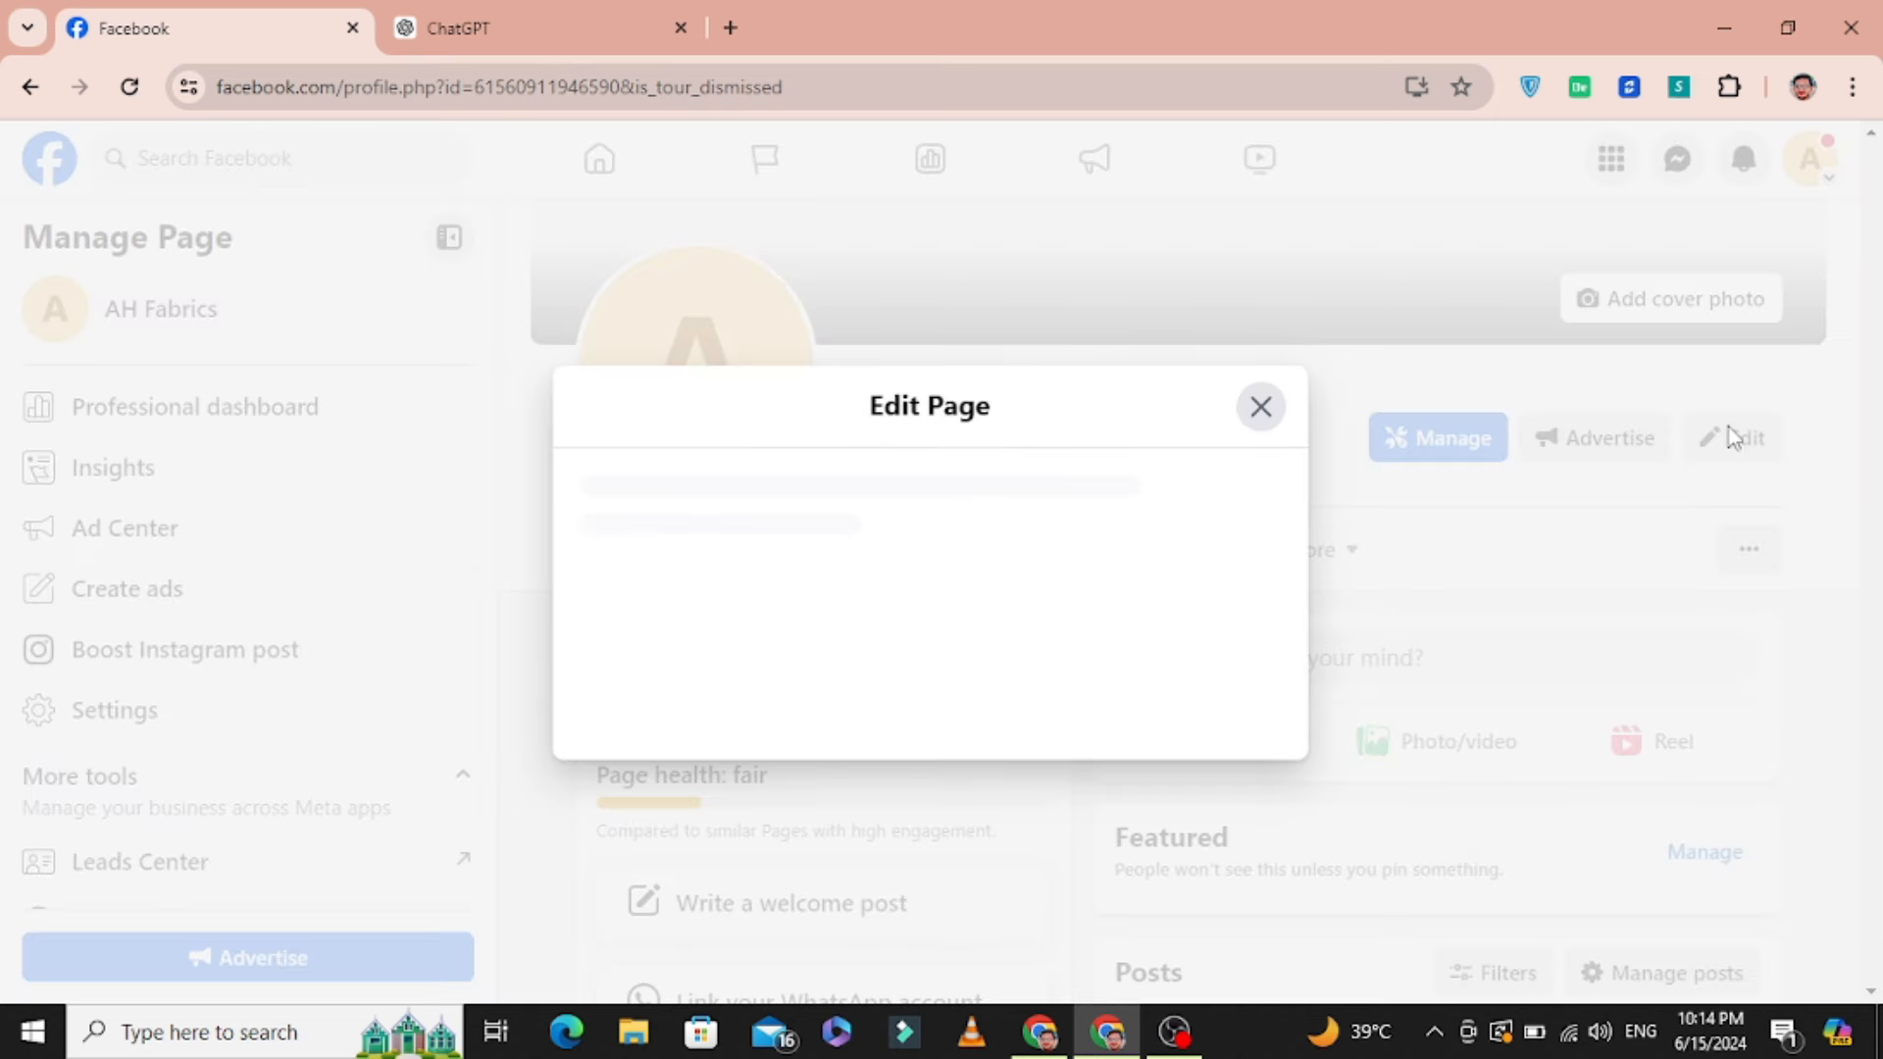
scroll(932, 598, down, 2)
scroll(639, 373, up, 2)
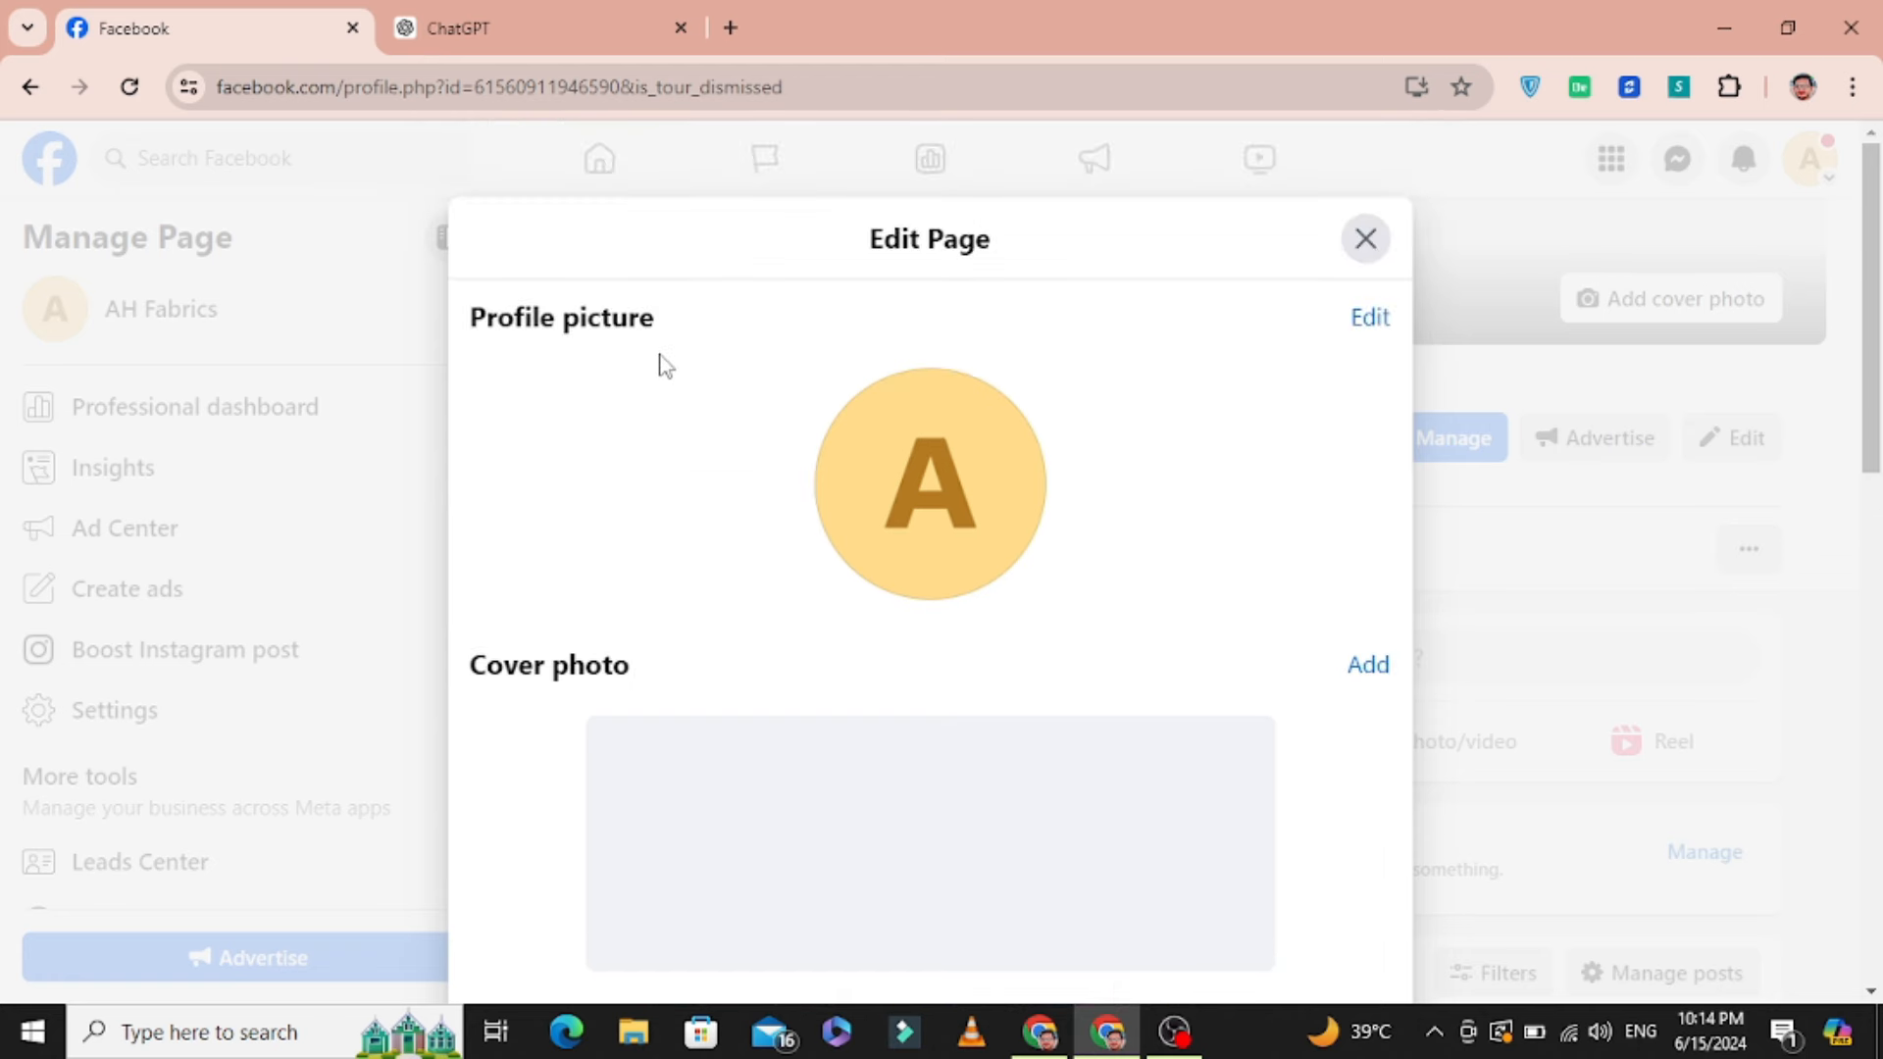
scroll(1069, 541, down, 3)
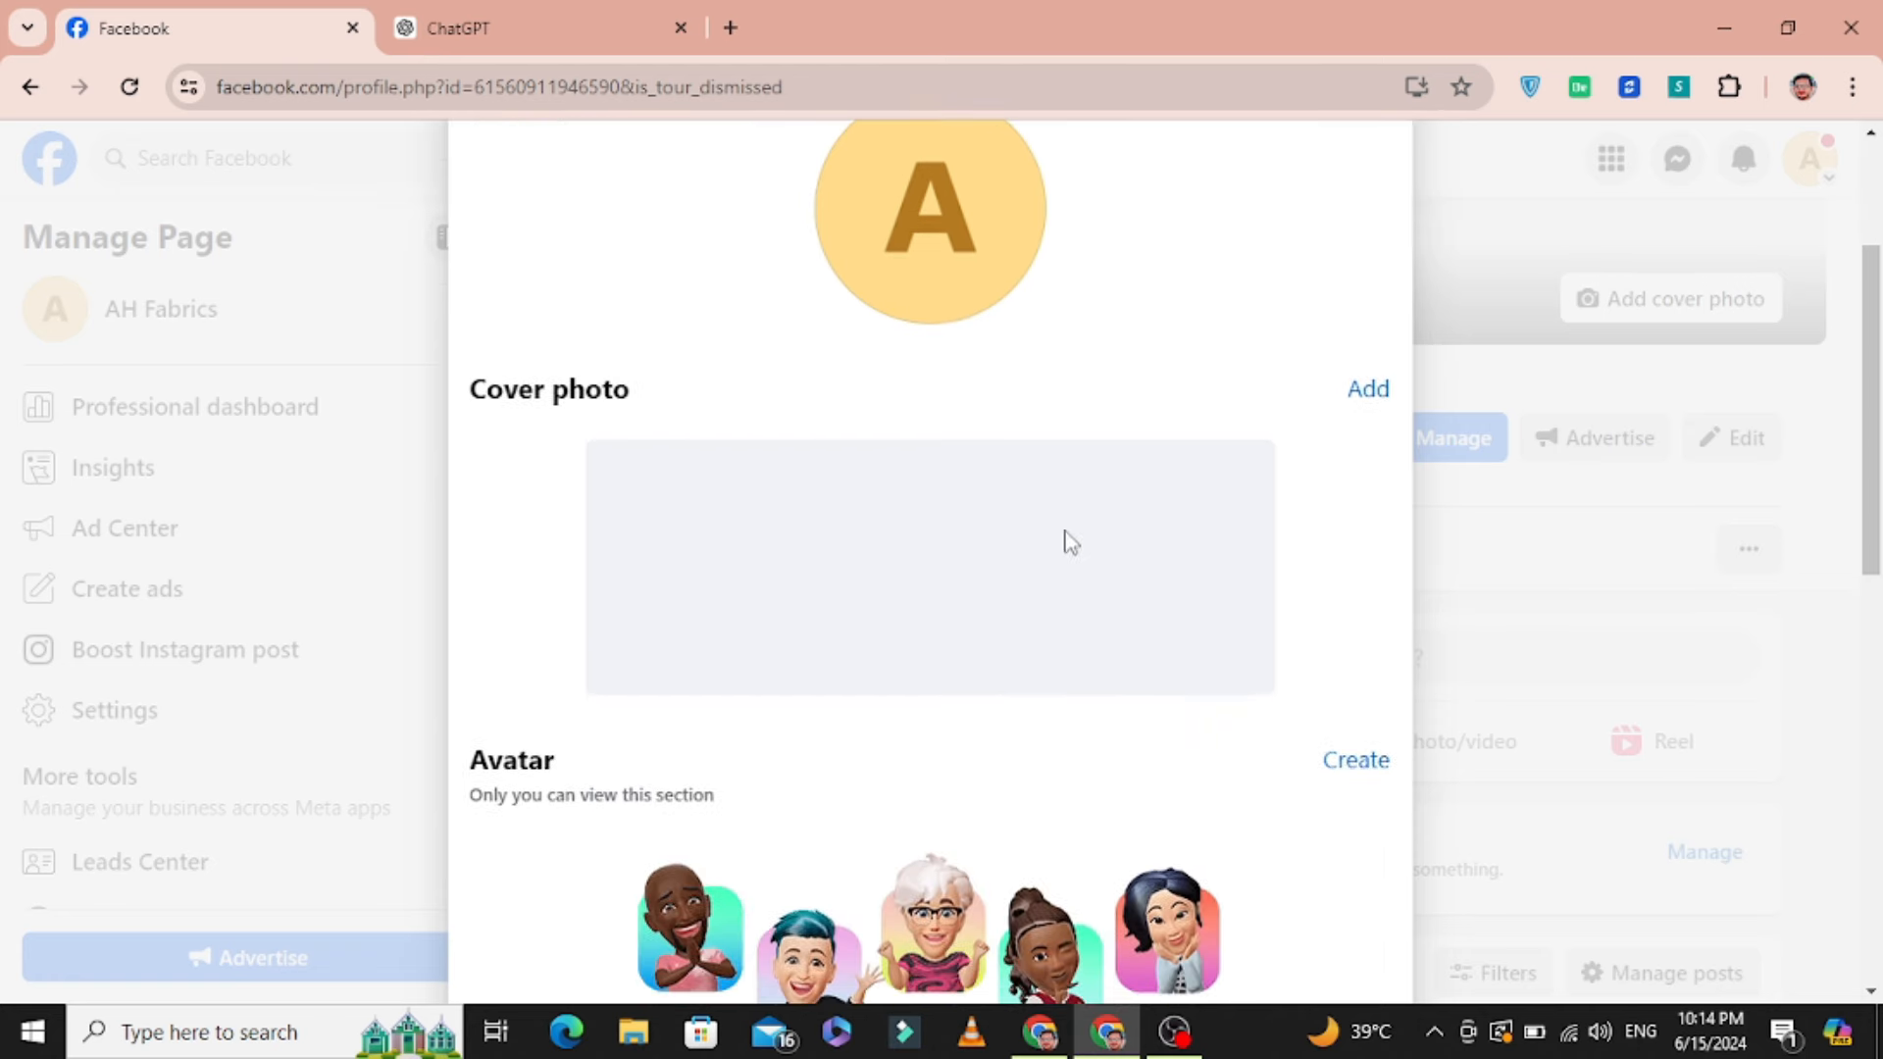
scroll(832, 568, down, 5)
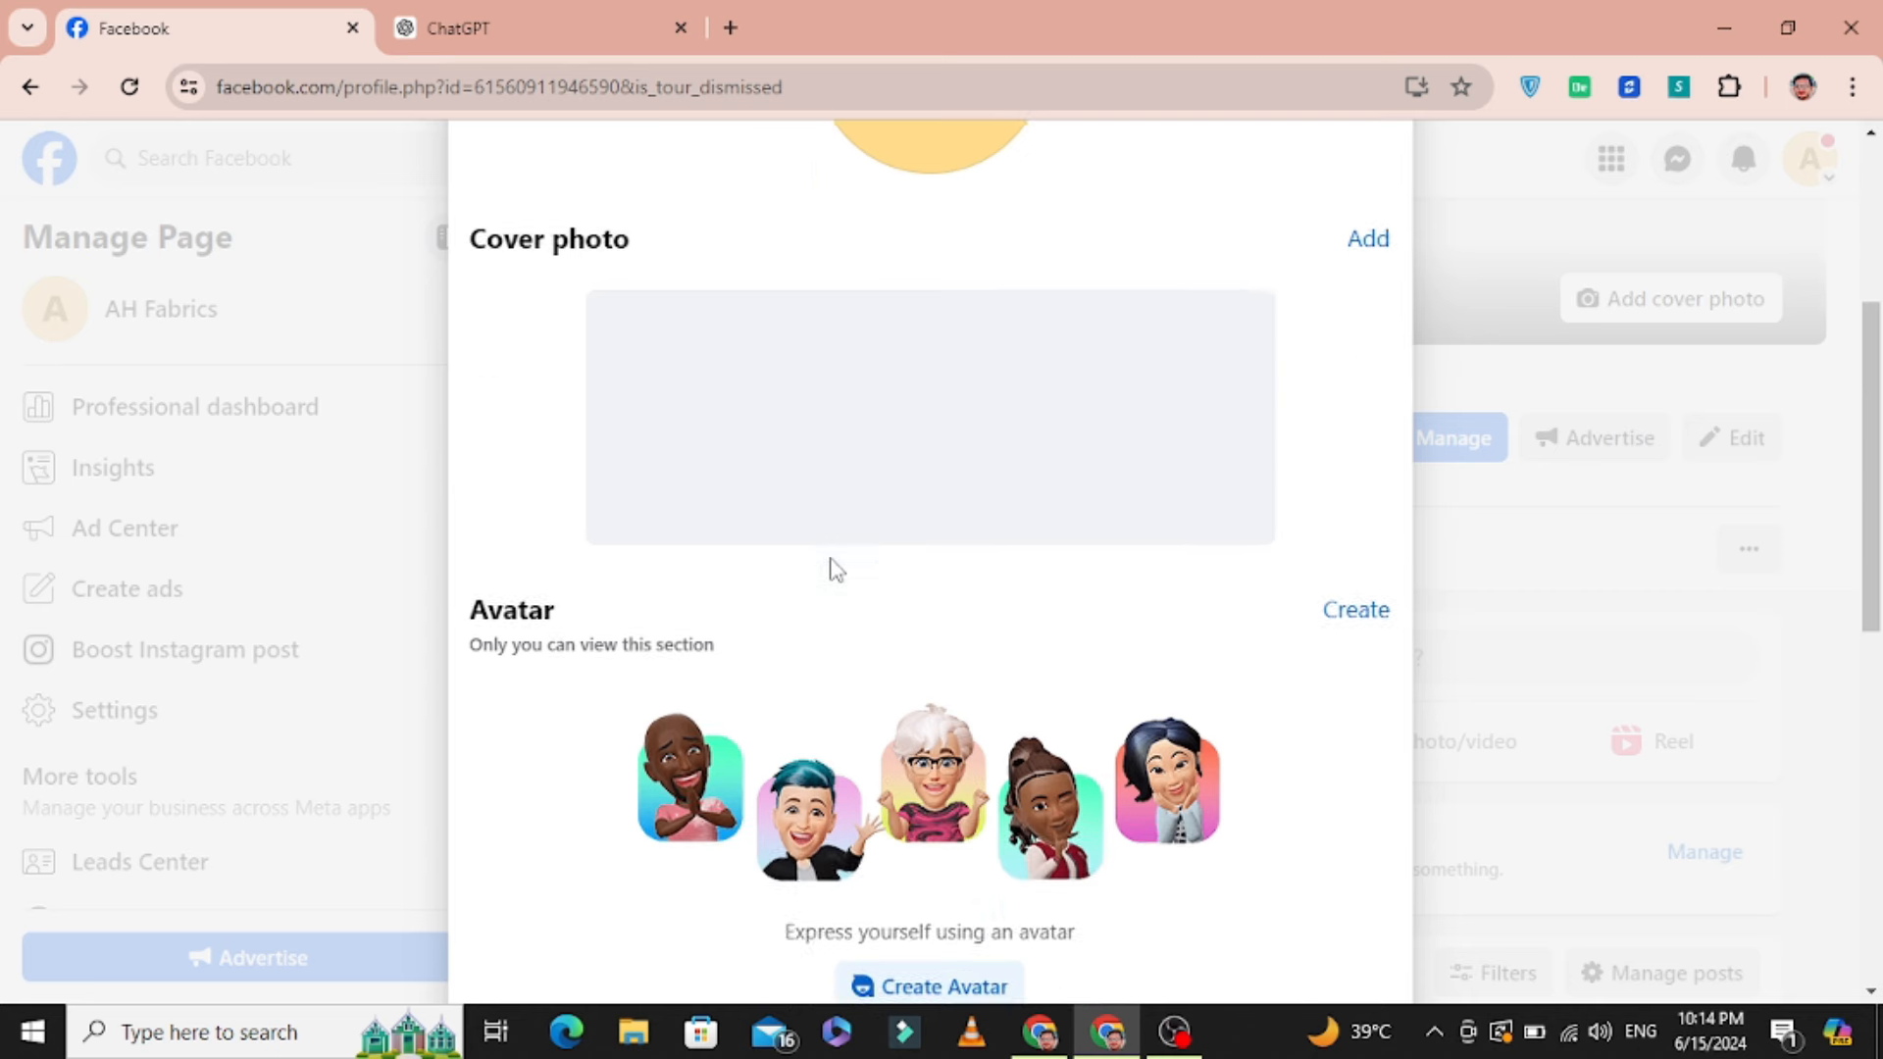
scroll(832, 568, down, 4)
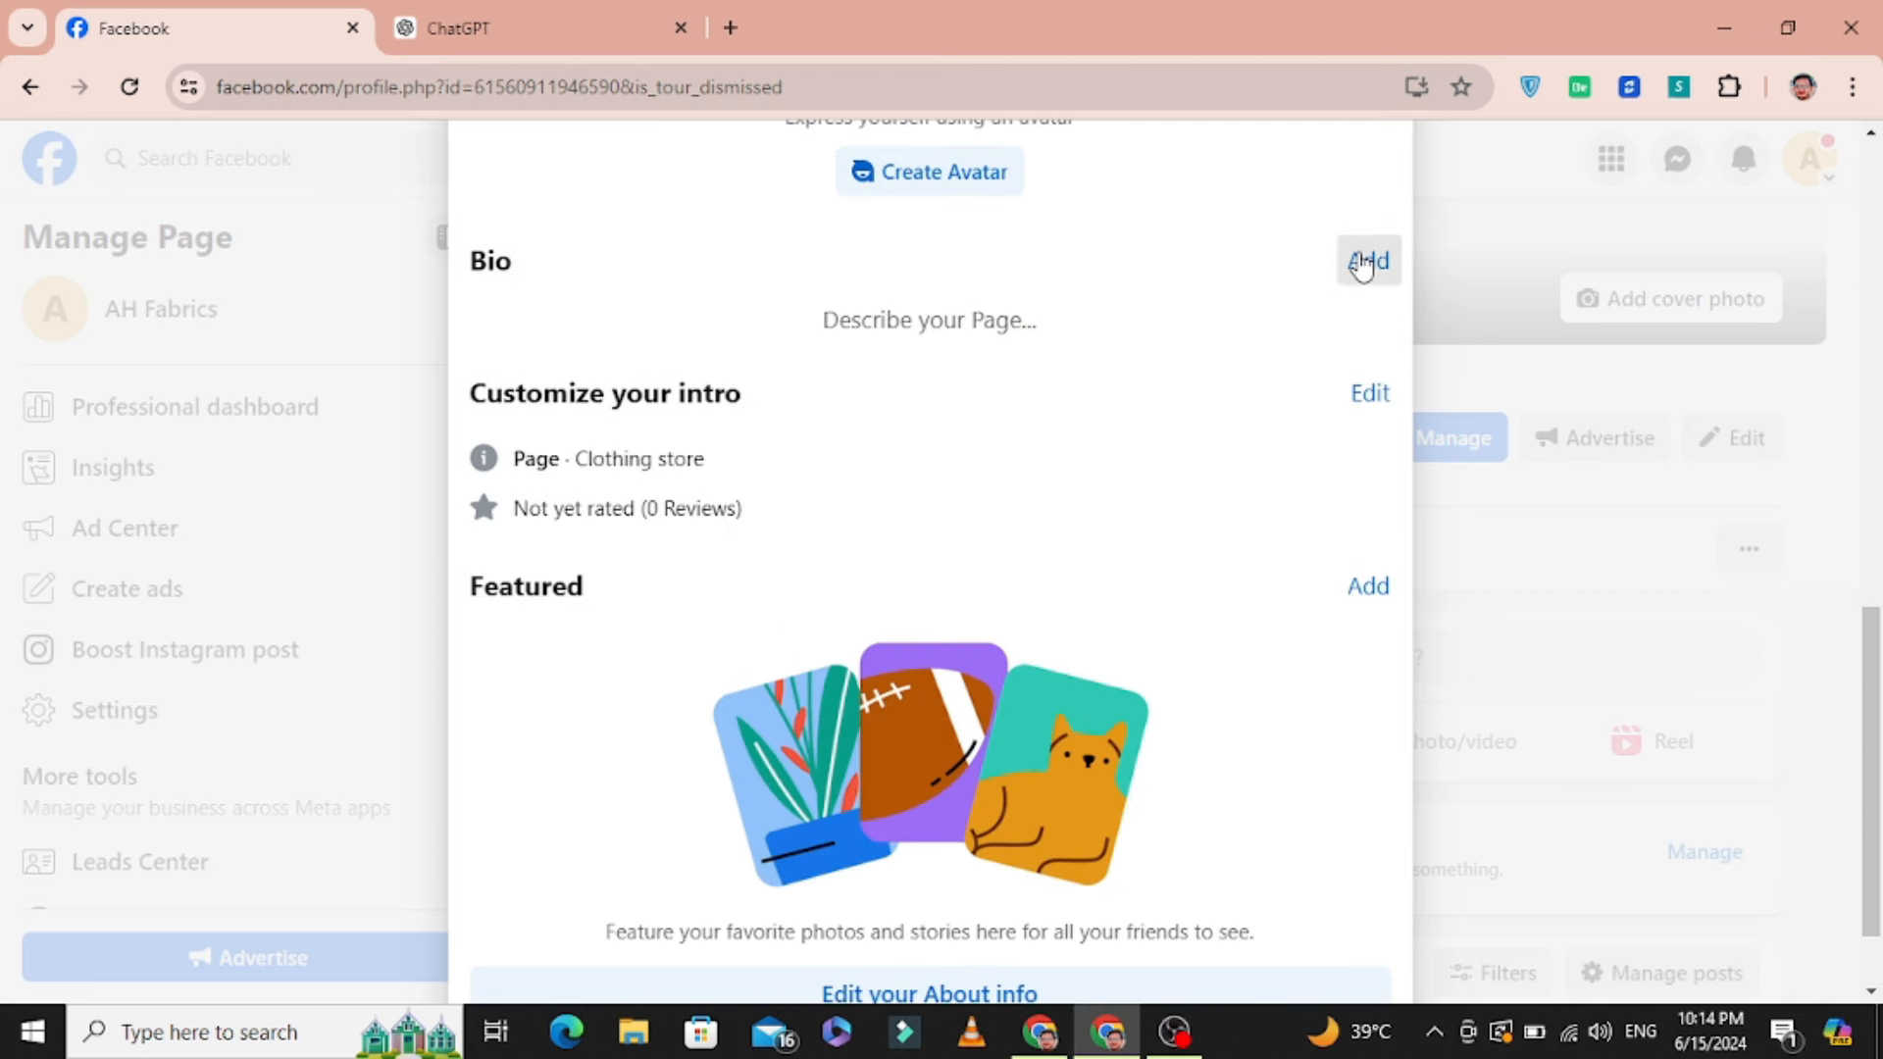
click(1365, 260)
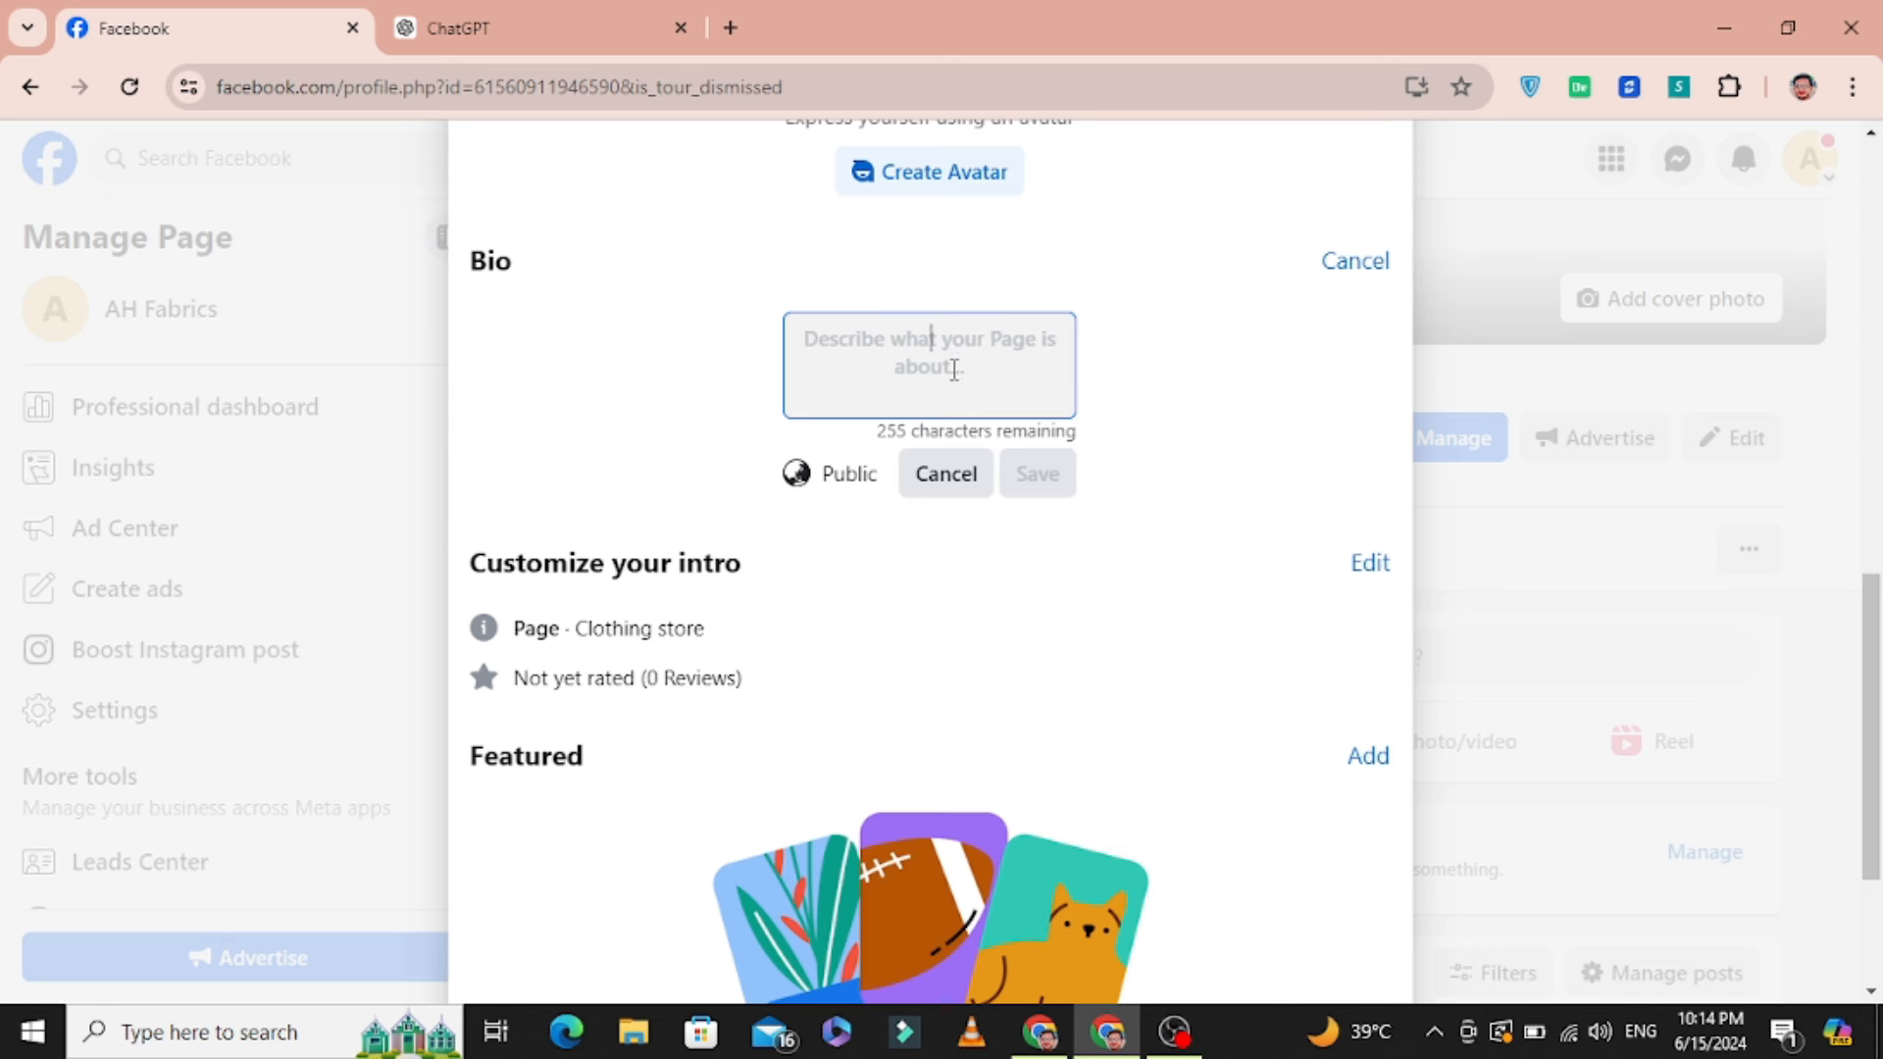
text(Welcome to AH Fabrics! Discover fashion at its finest with our curated collection of high-quality apparel. From everyday essentials to elegant ensembles, shop hassle-free online at AH Fabrics. Stay stylish effortlessly.)
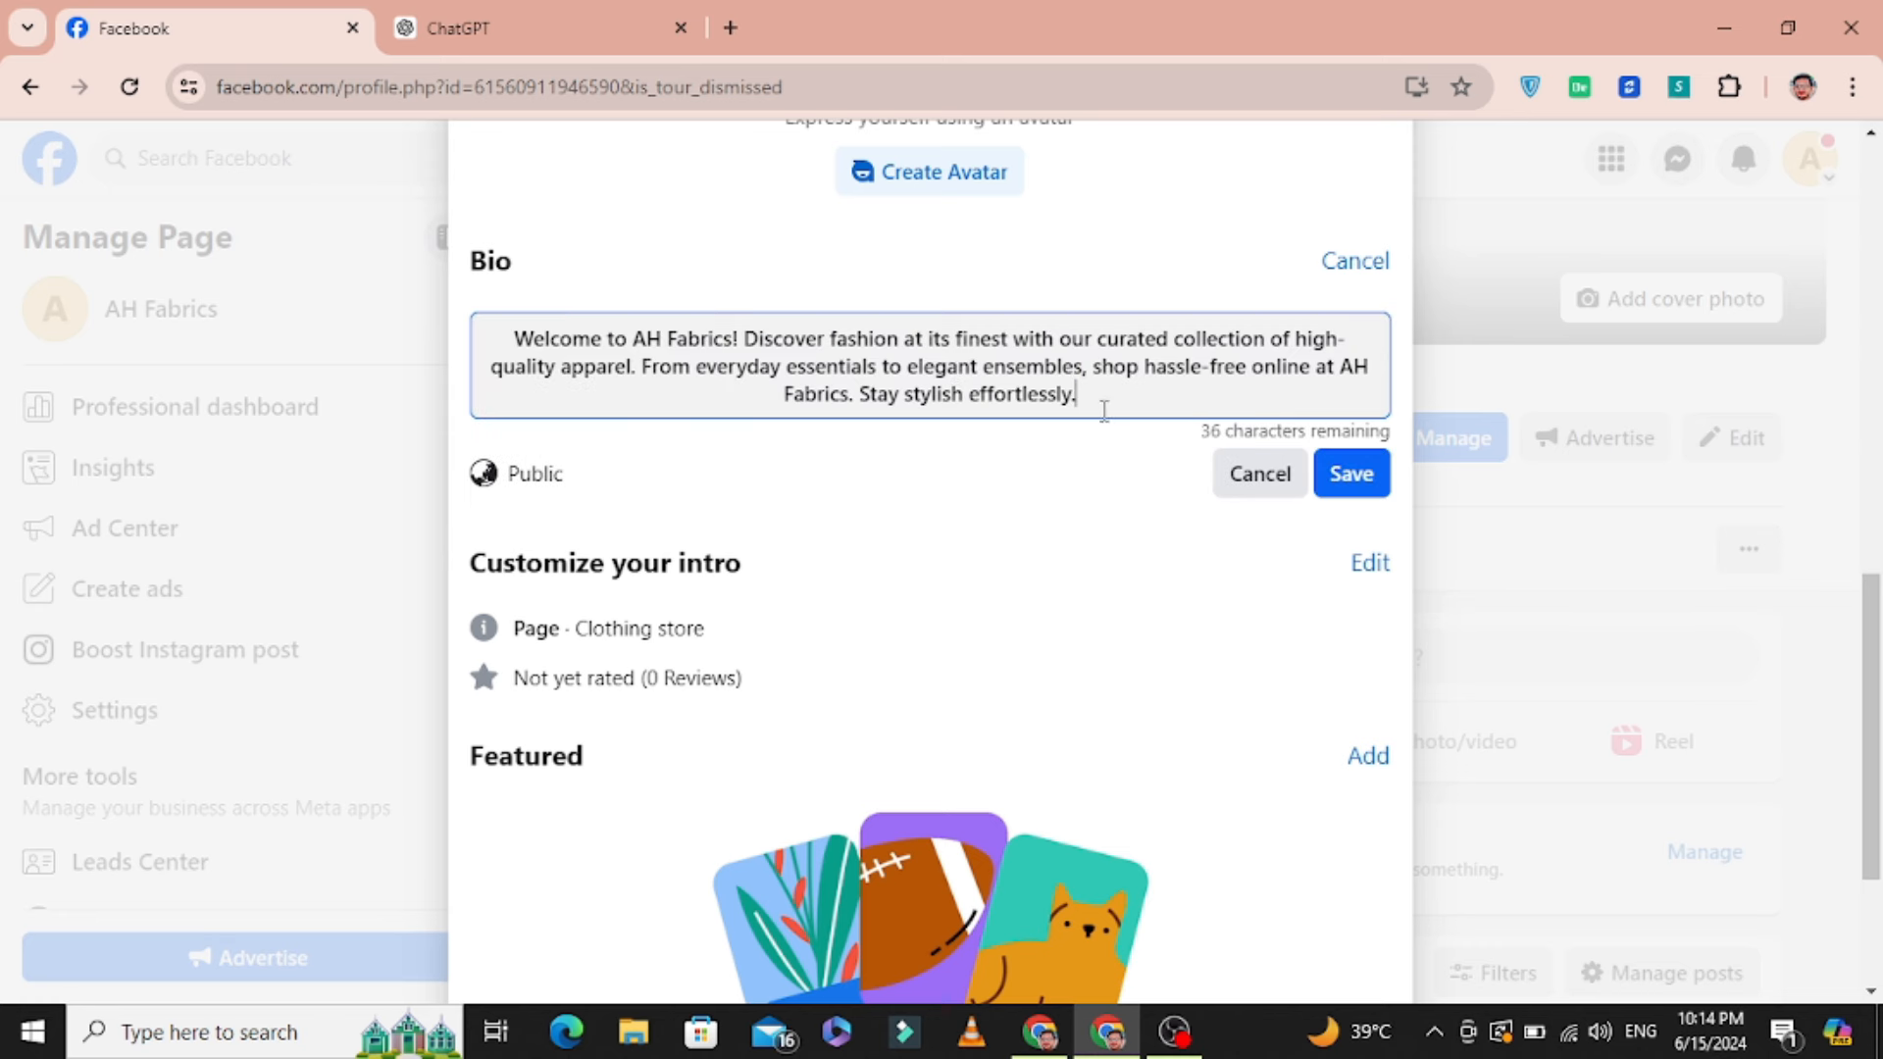
click(1363, 477)
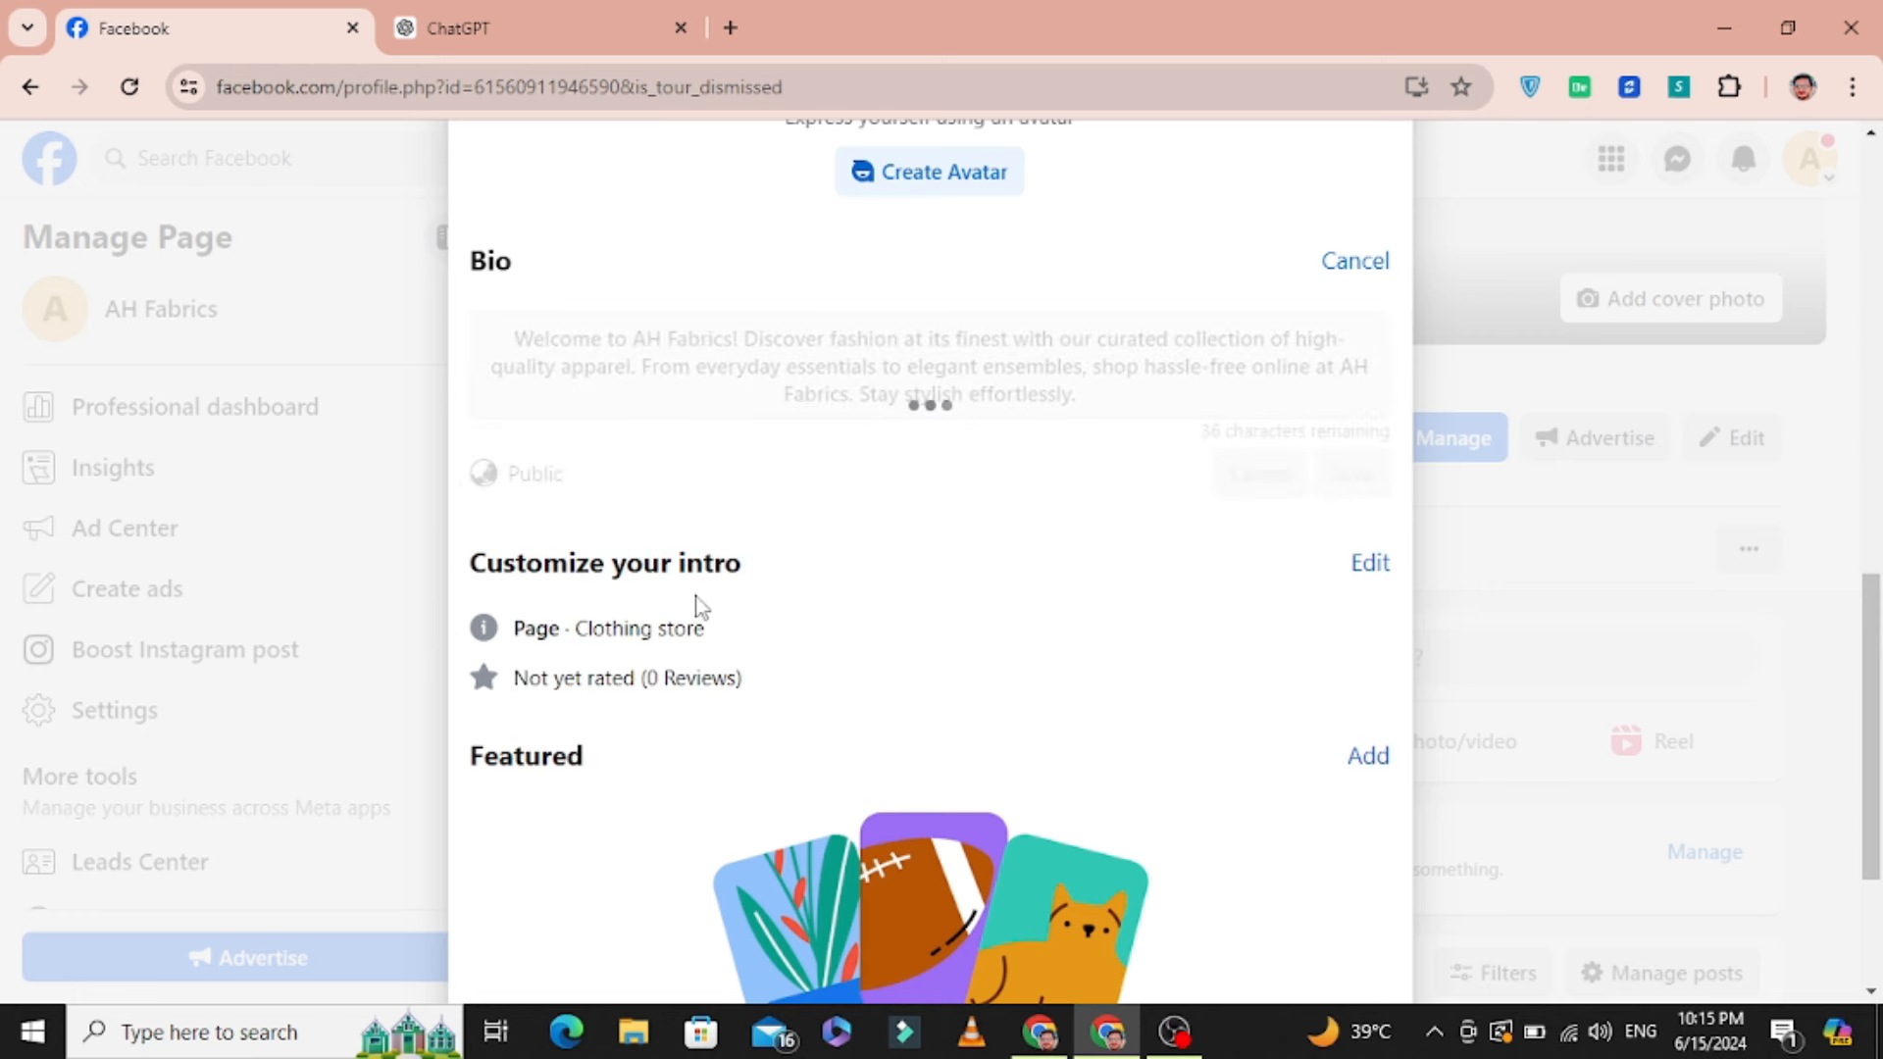
- Open the Page's intro details for editing and choose to add an address under the contact info
click(1368, 615)
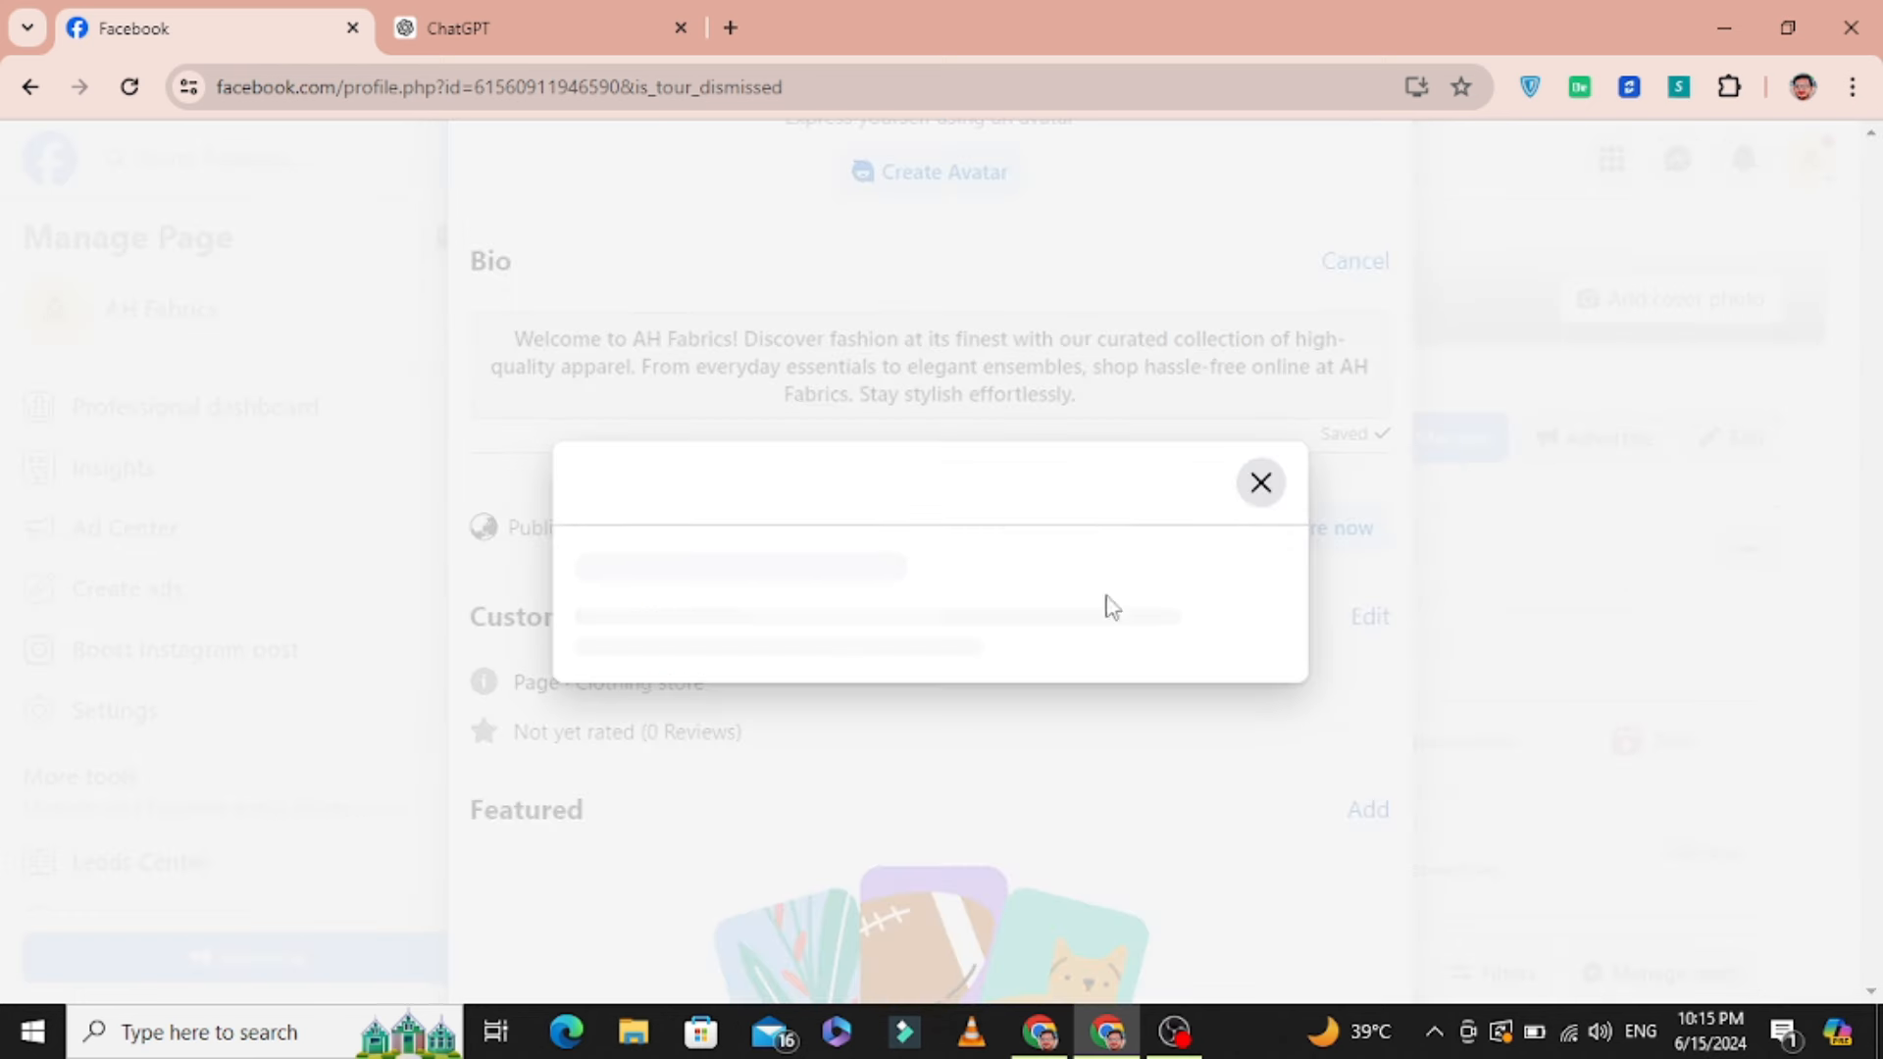
scroll(593, 521, down, 2)
scroll(617, 504, up, 2)
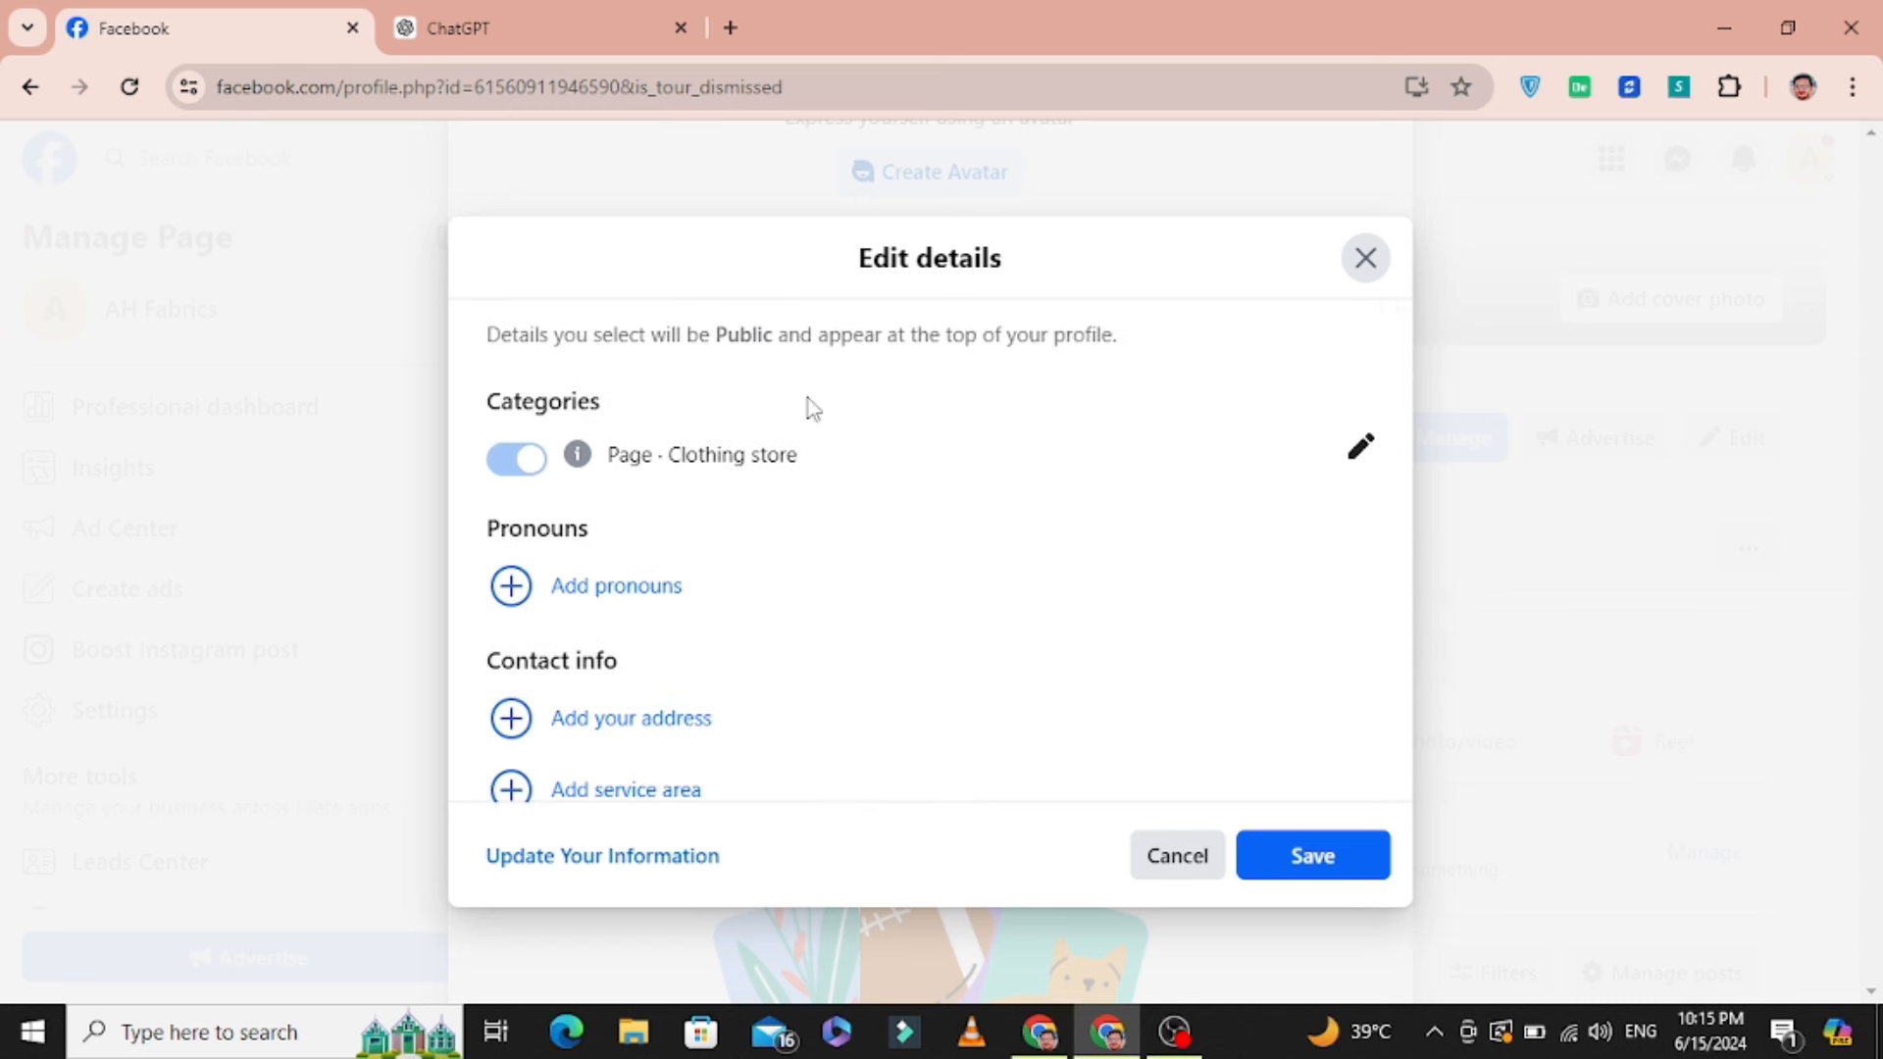
scroll(559, 461, down, 3)
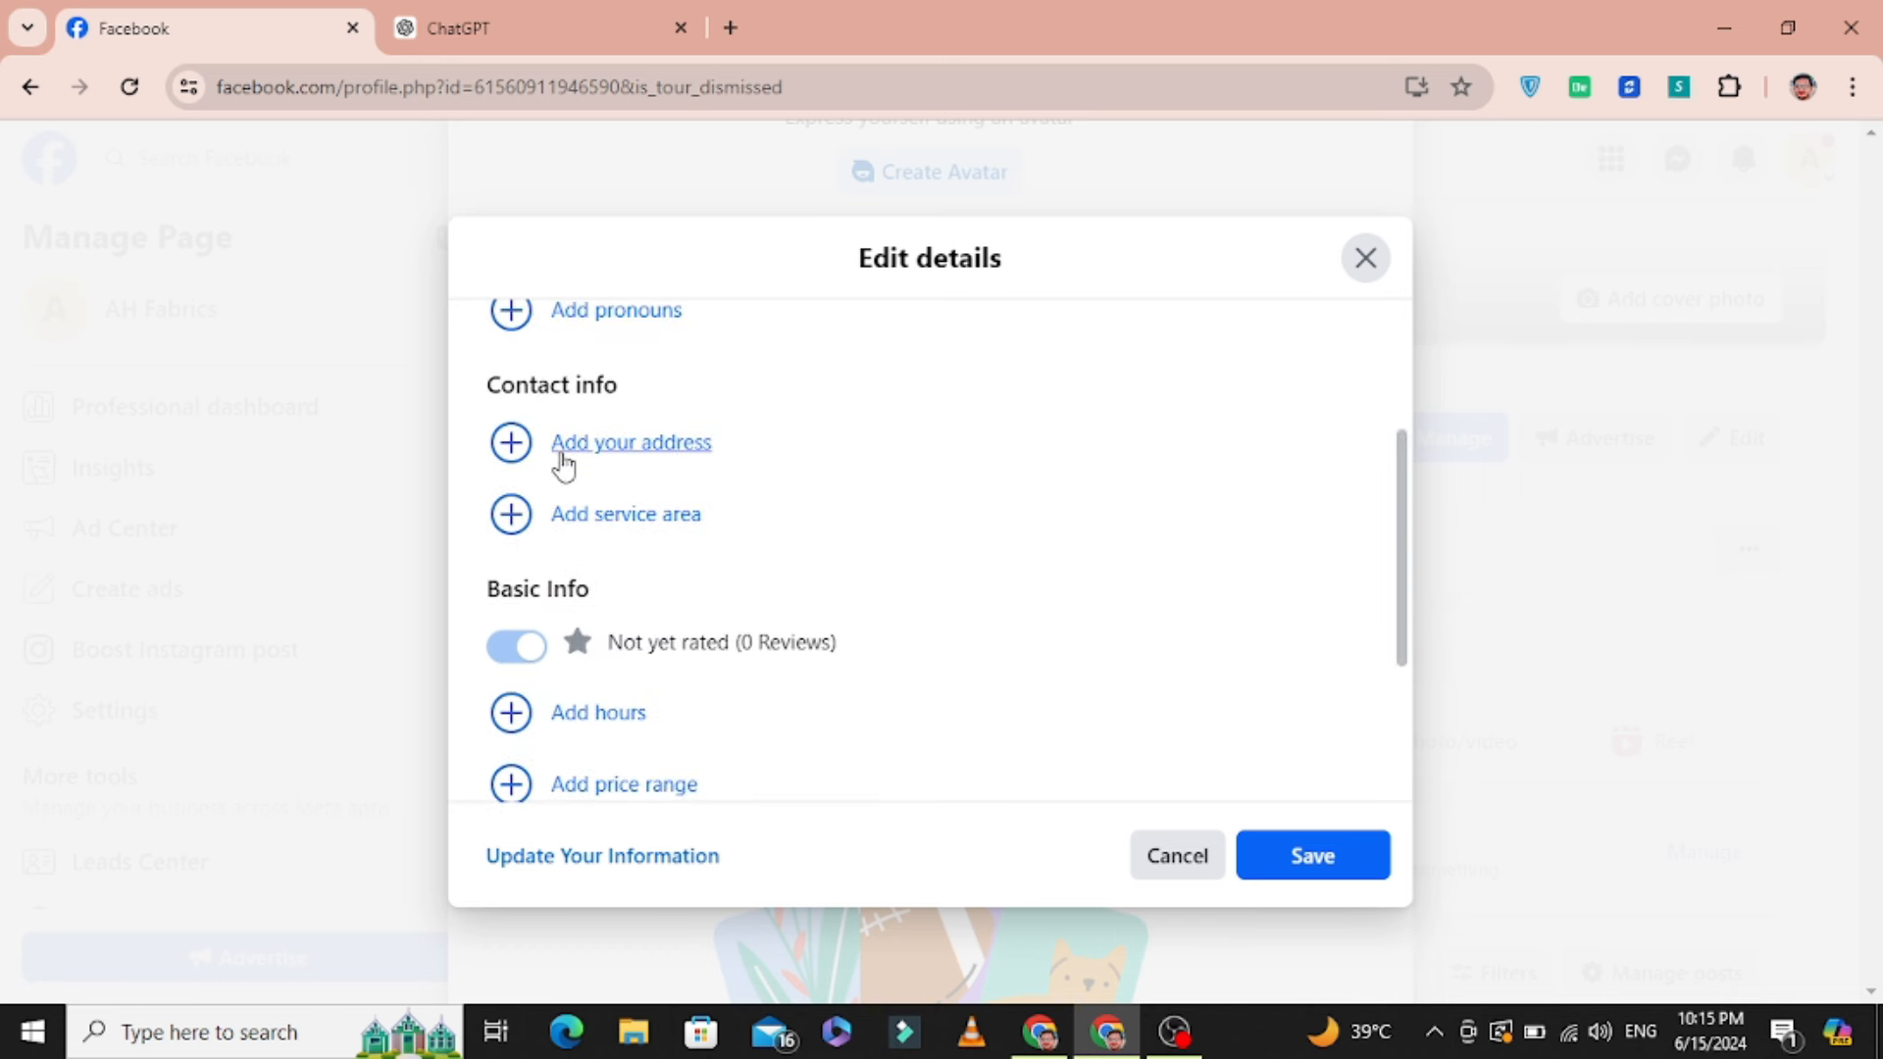
click(616, 444)
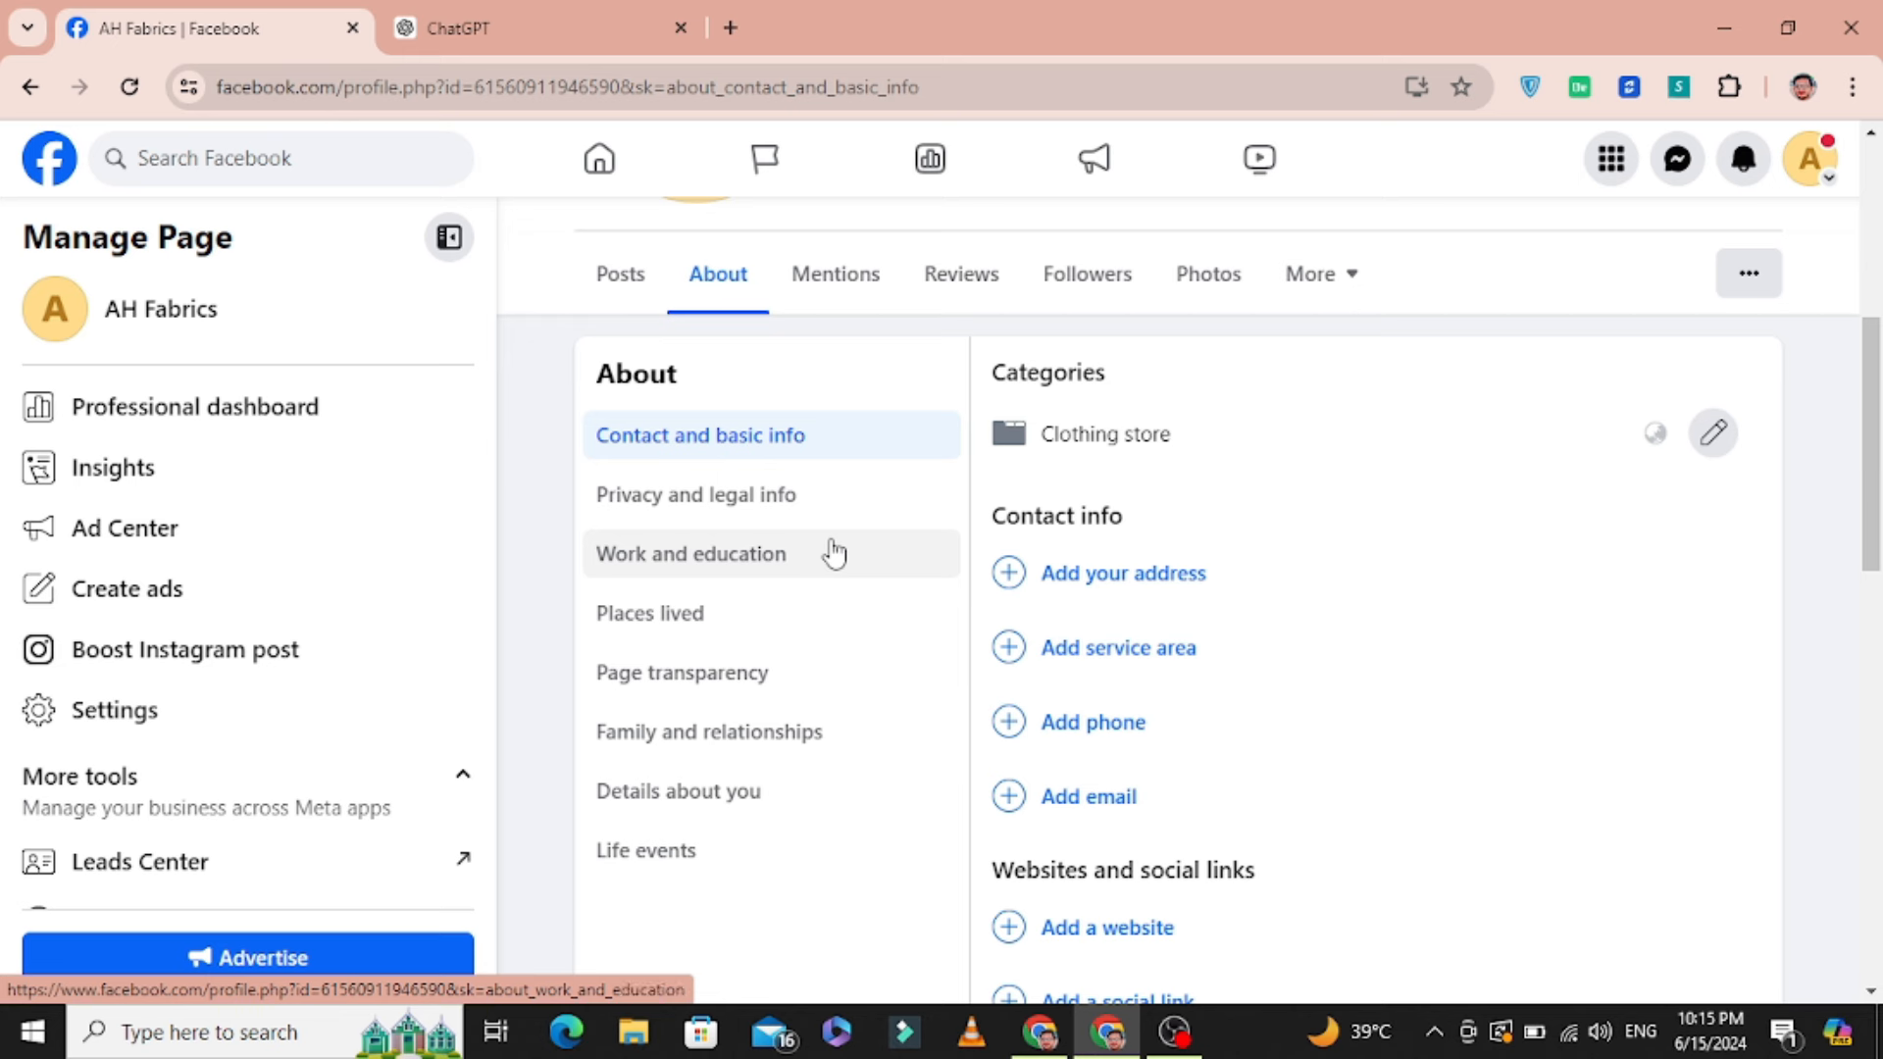
- Try out the address form with the suggested saved address and placeholder neighborhood text, and discard the entry
click(1069, 577)
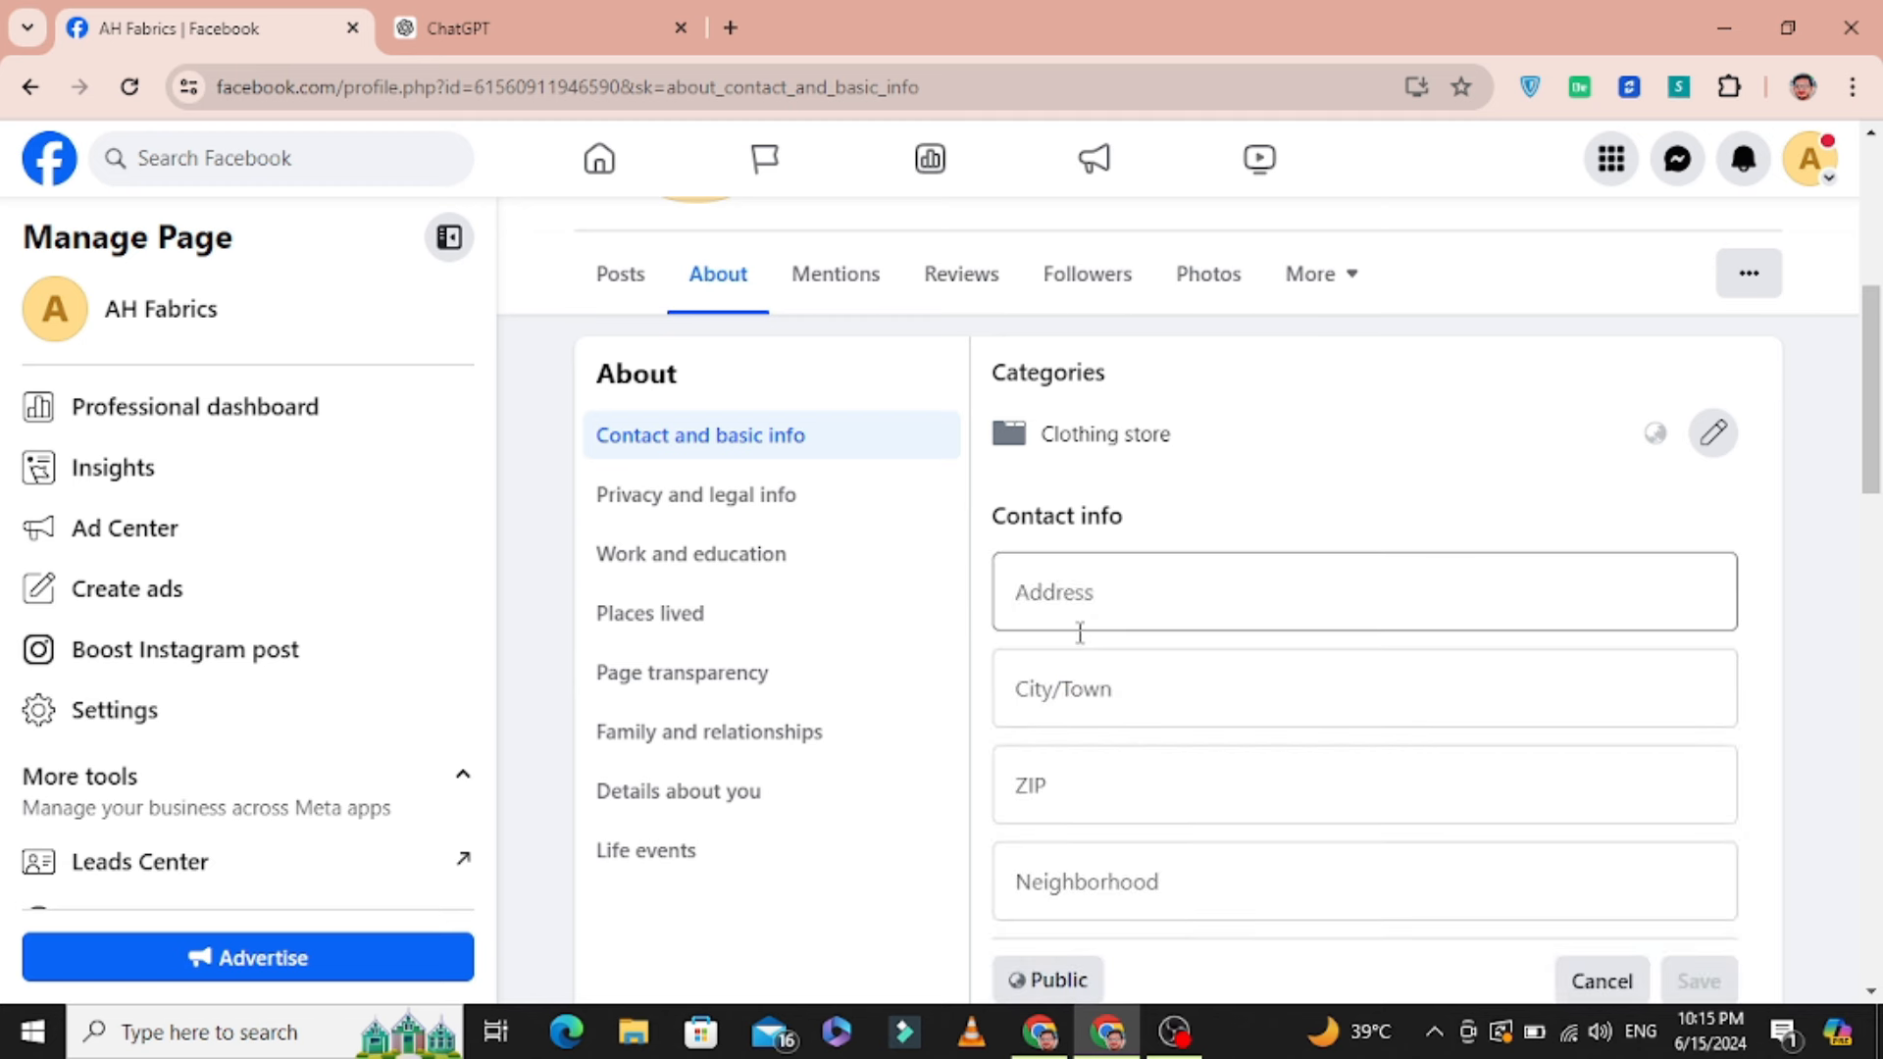
click(1081, 609)
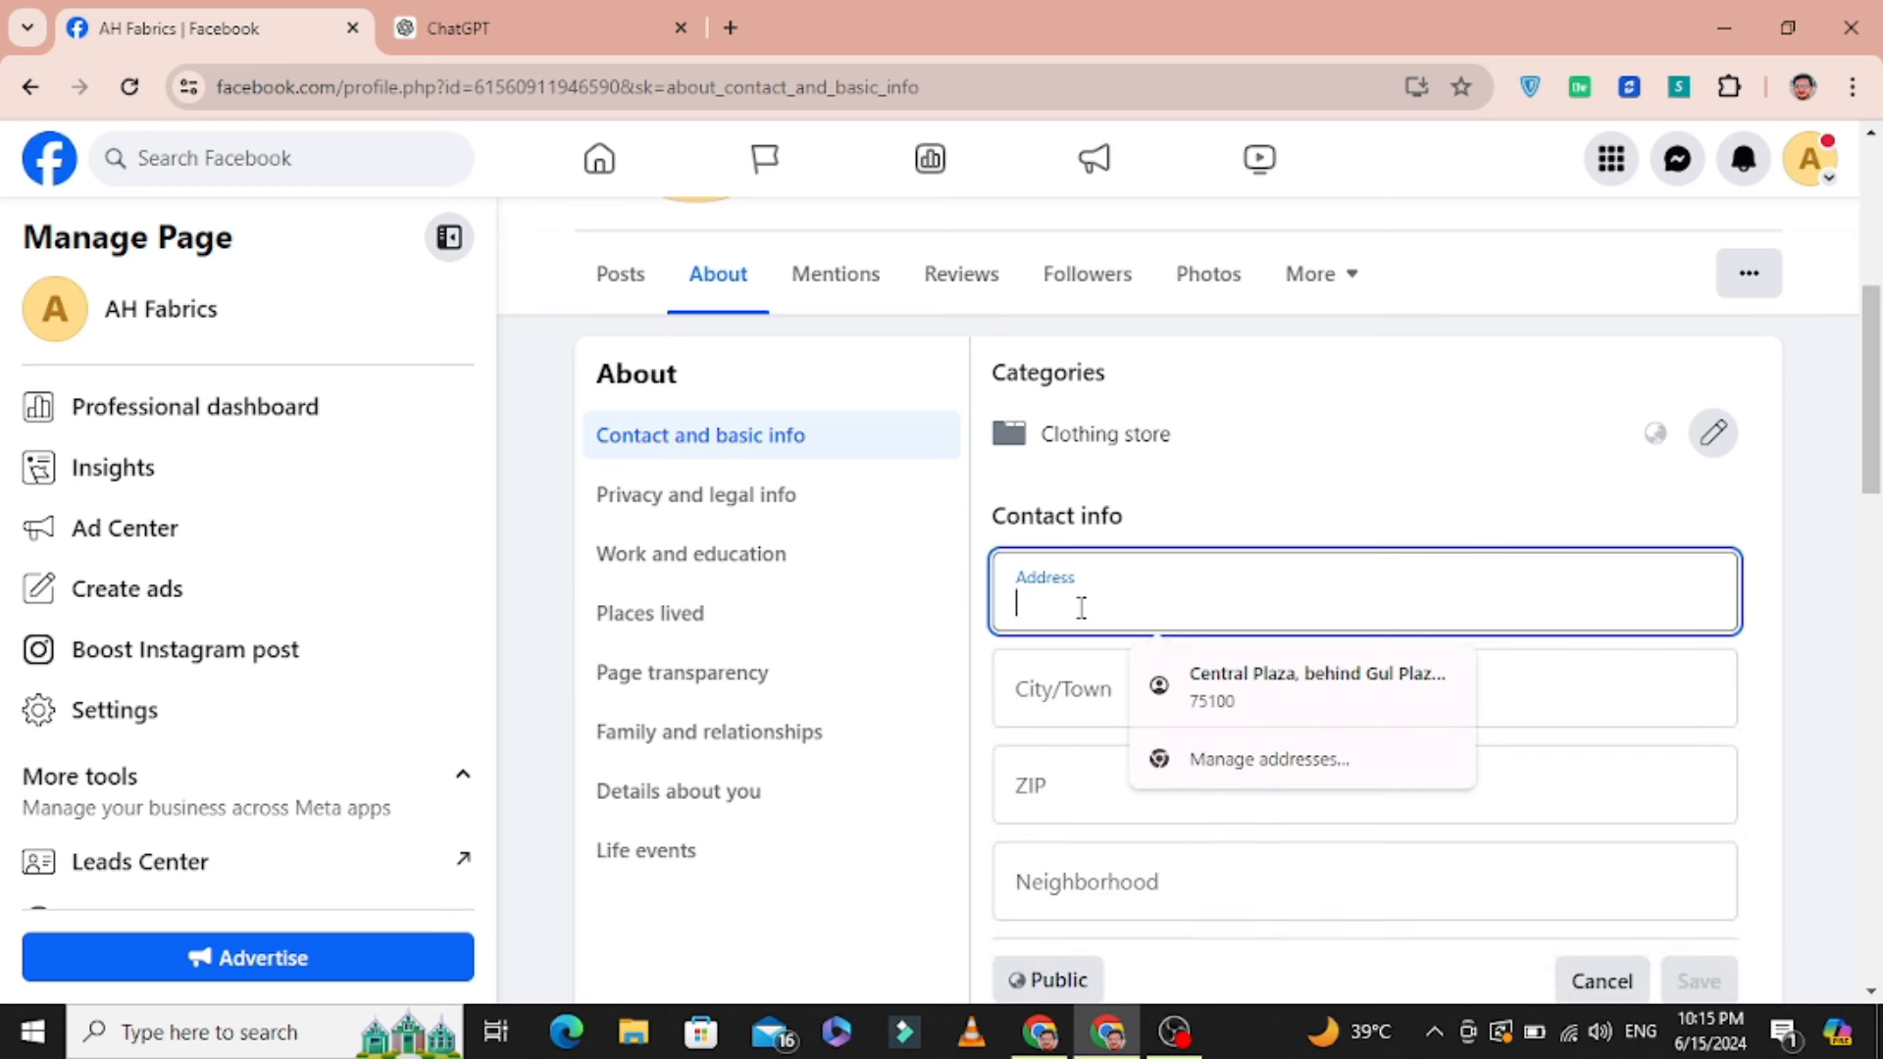
click(1244, 676)
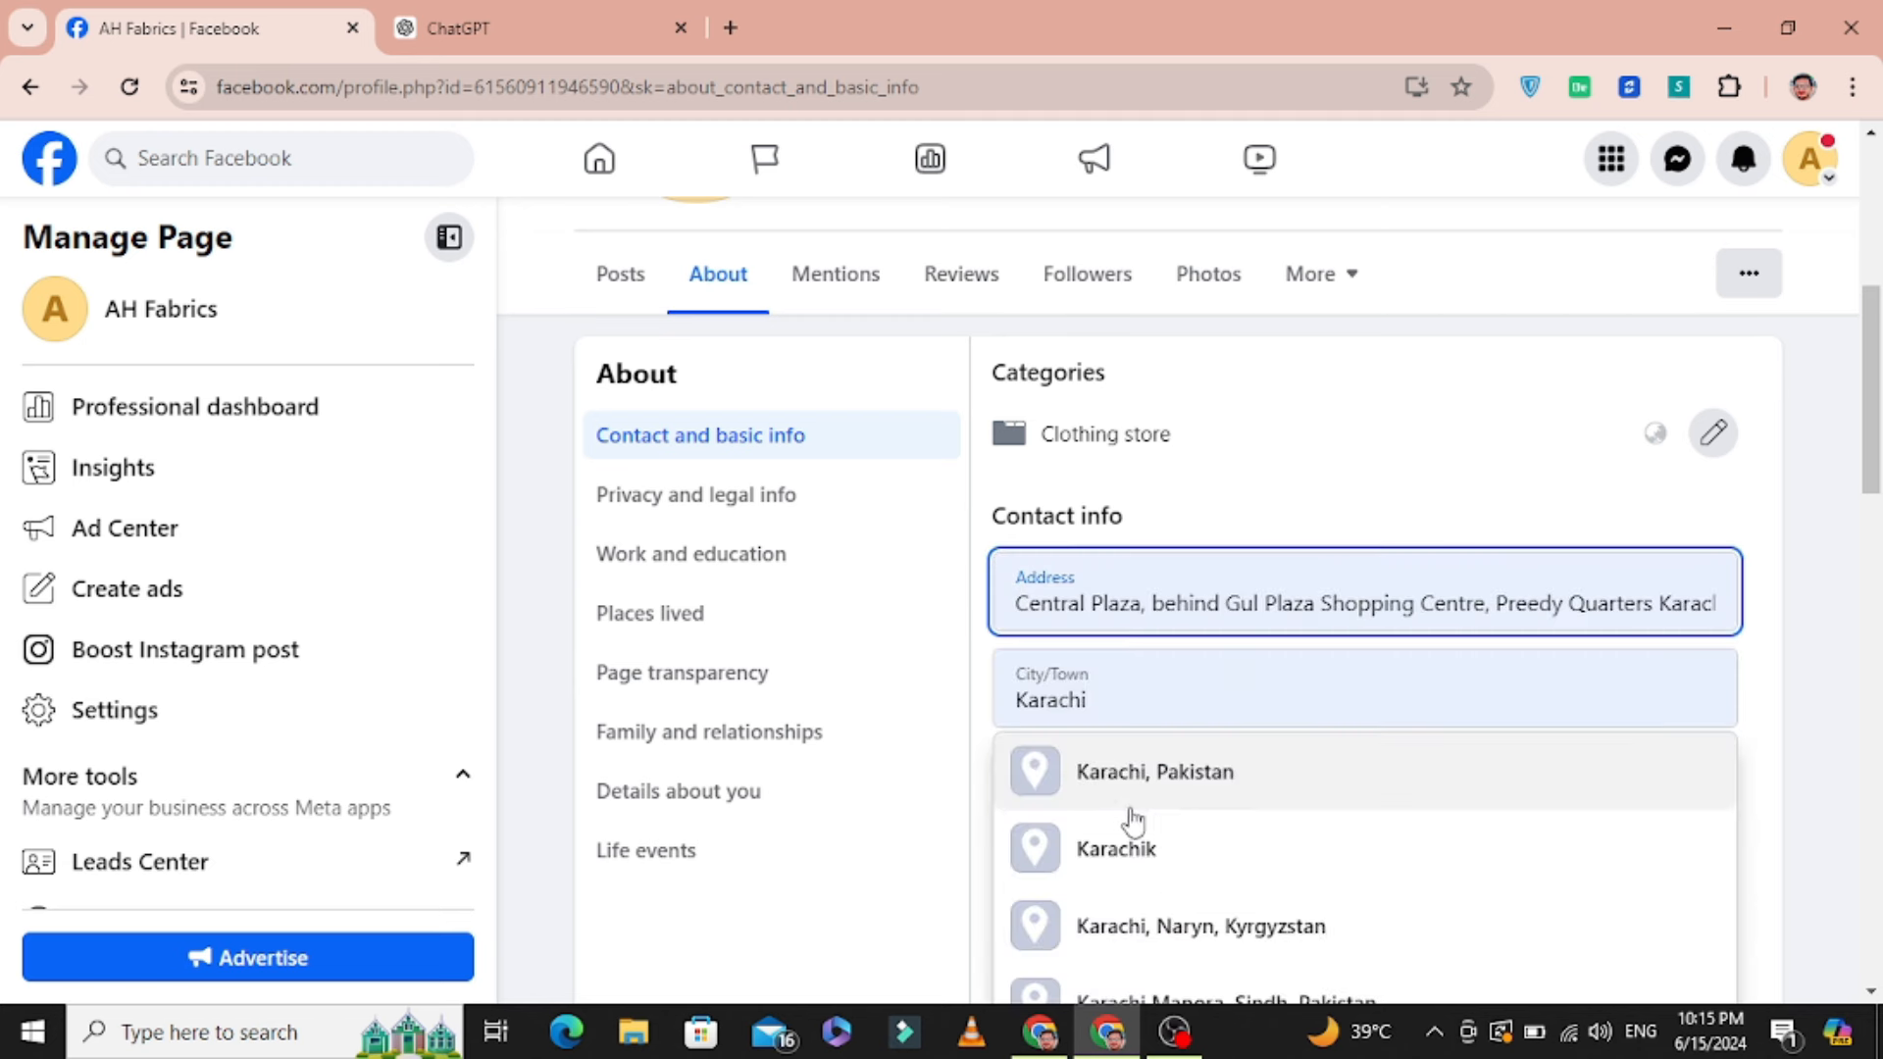
scroll(1559, 673, down, 5)
click(1759, 523)
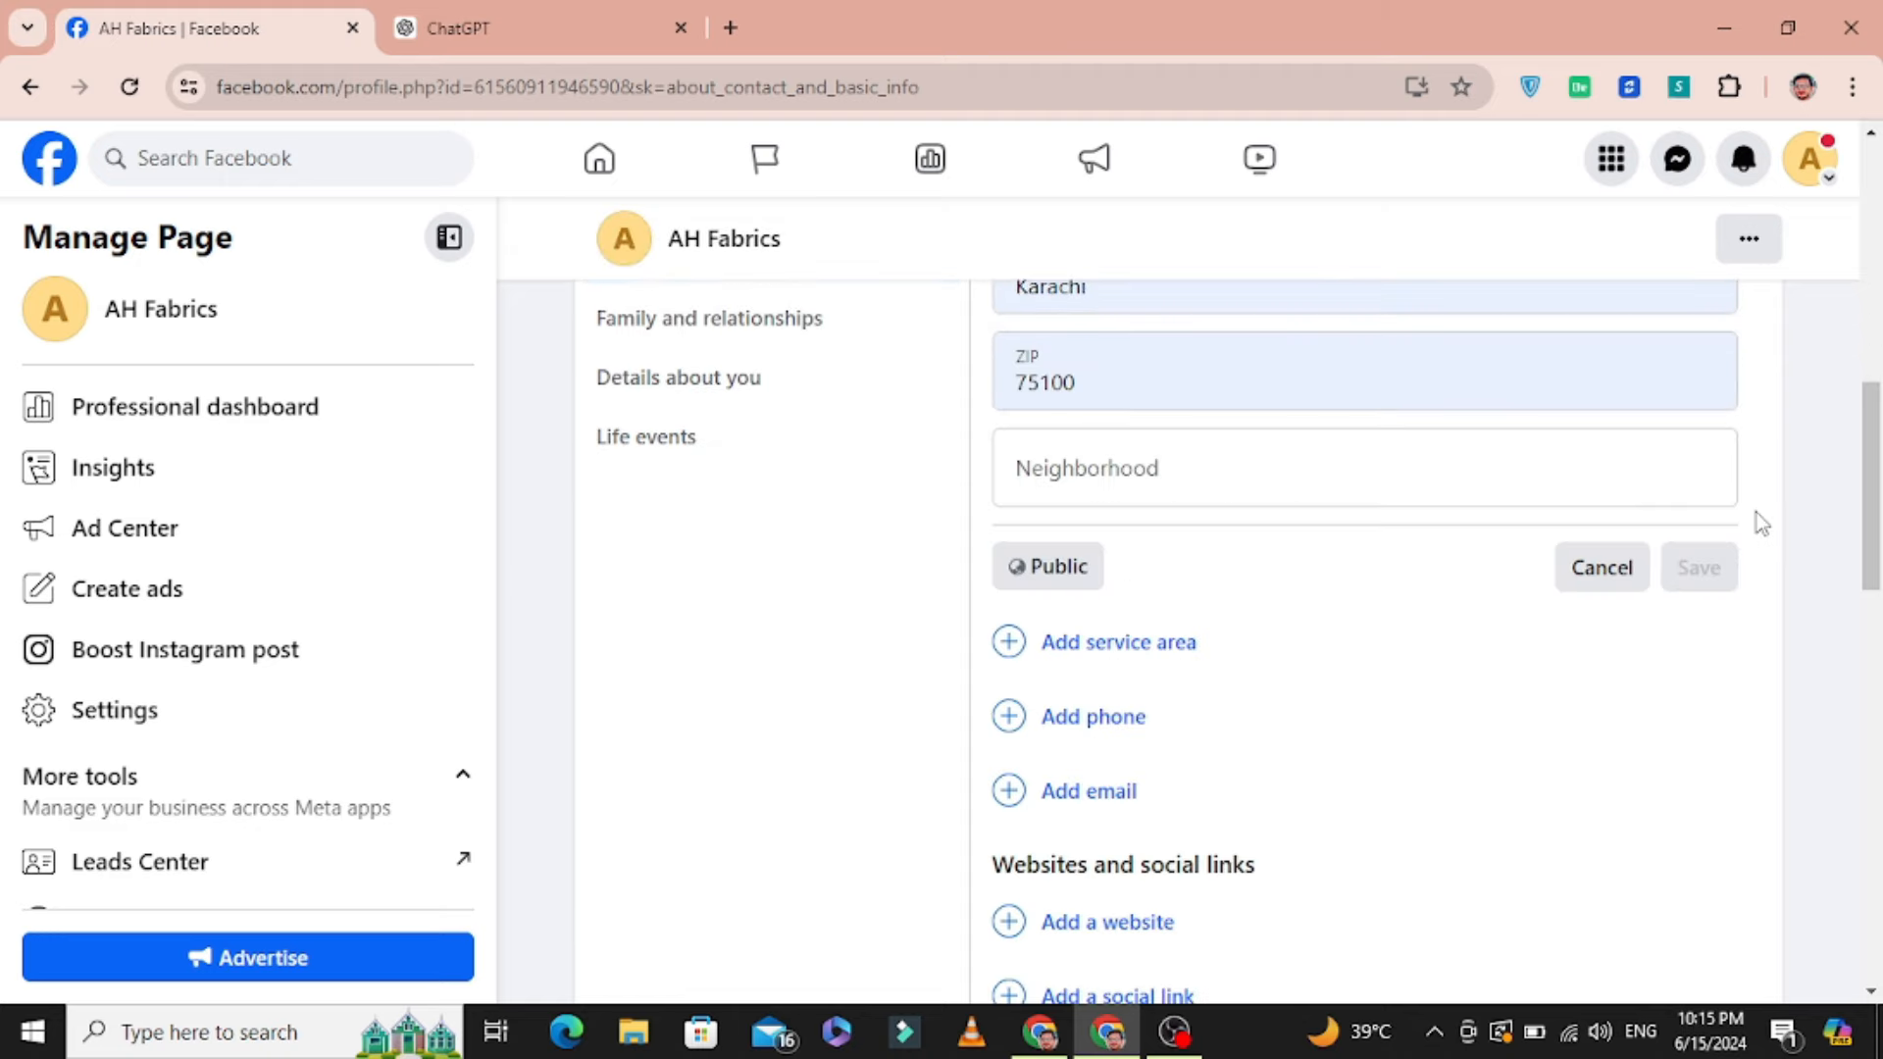
scroll(1079, 510, up, 2)
scroll(1569, 667, up, 3)
scroll(1530, 650, down, 2)
click(1212, 618)
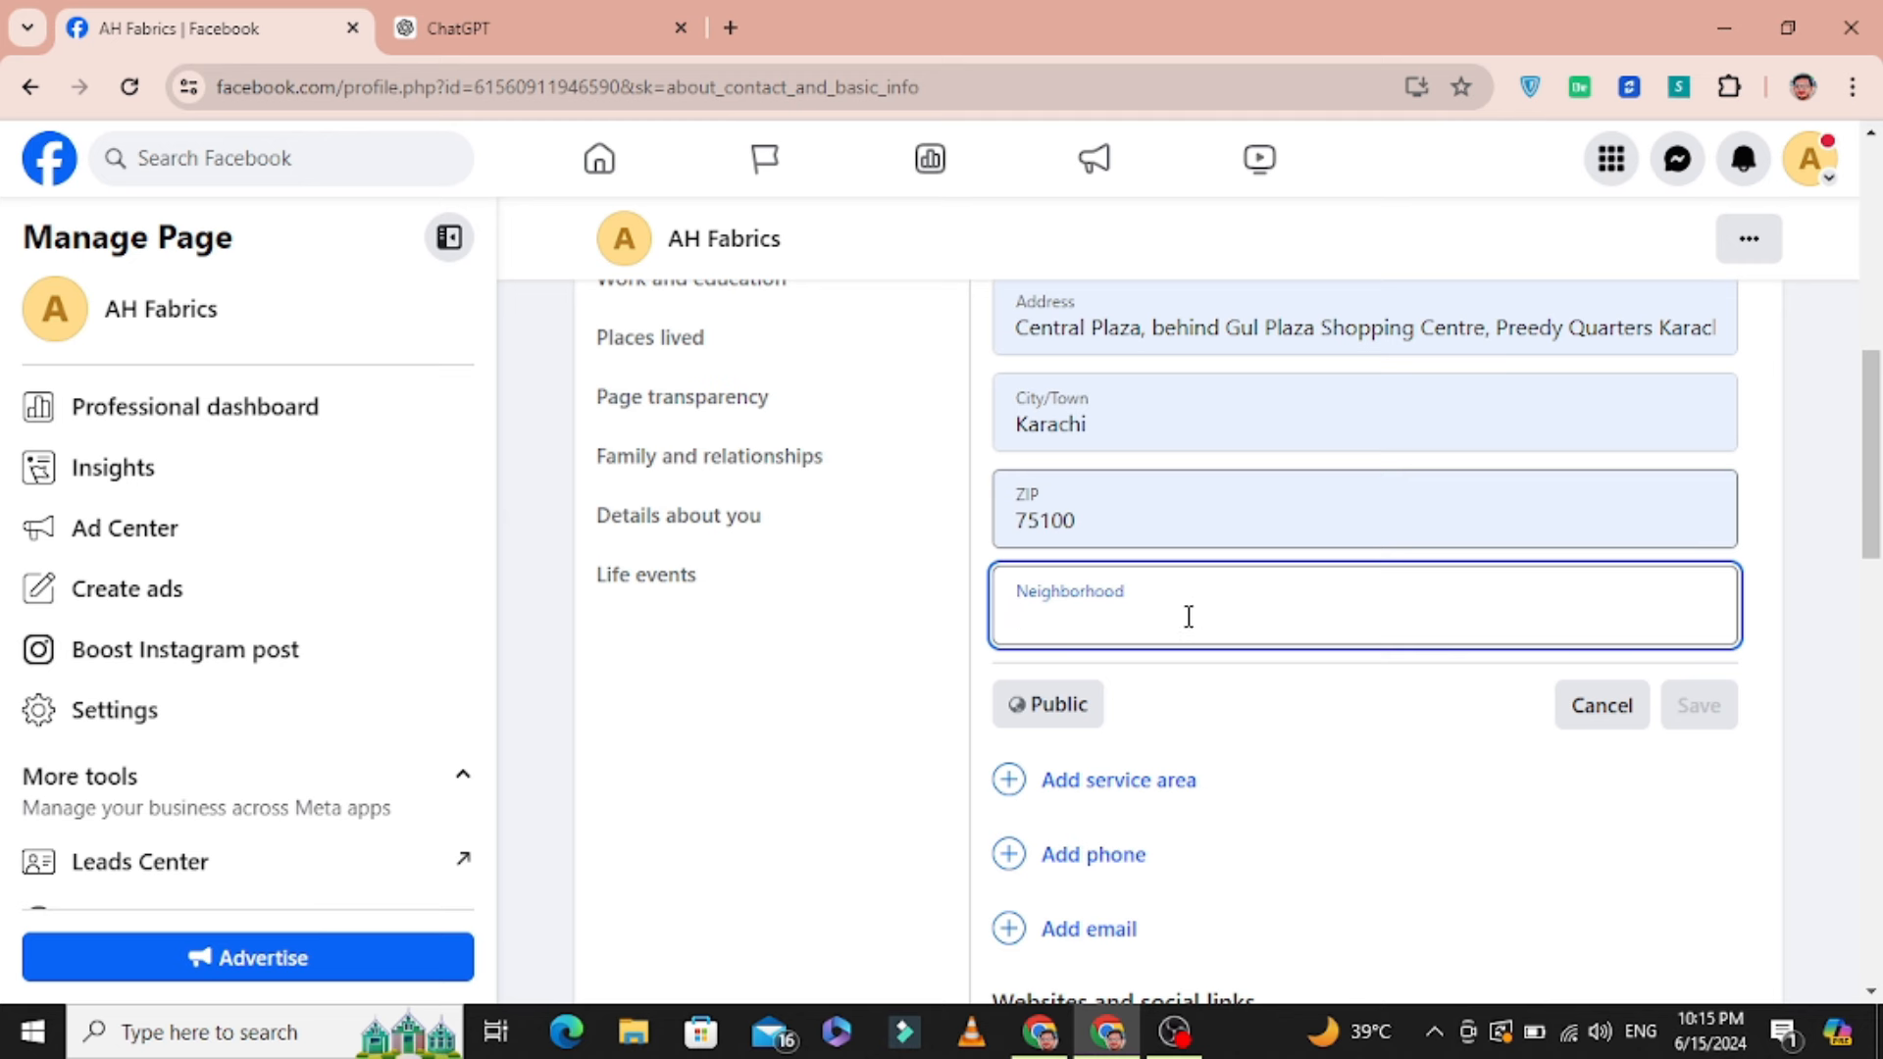
text(fgrgrwfhefwe)
click(1609, 708)
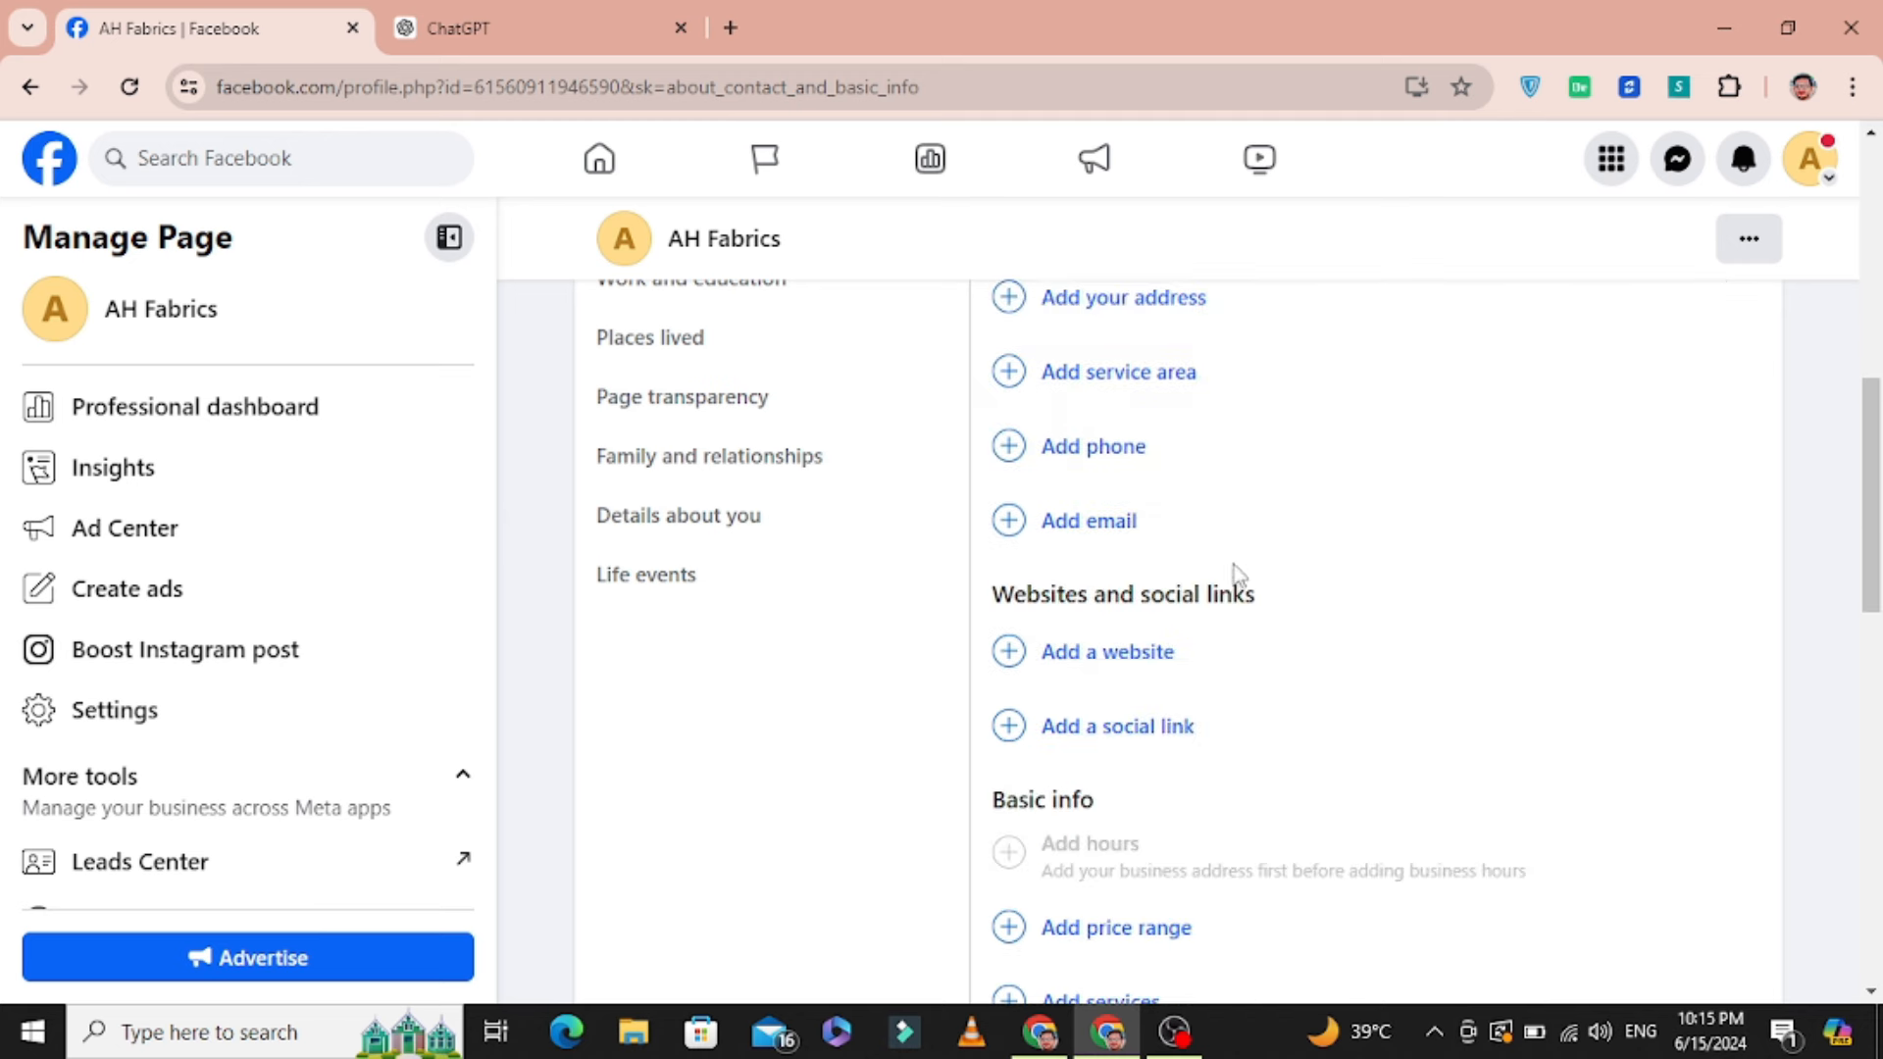
- Try out the phone number form with the country code set to Pakistan (PK+92), and discard it without entering a number
scroll(1236, 573, up, 3)
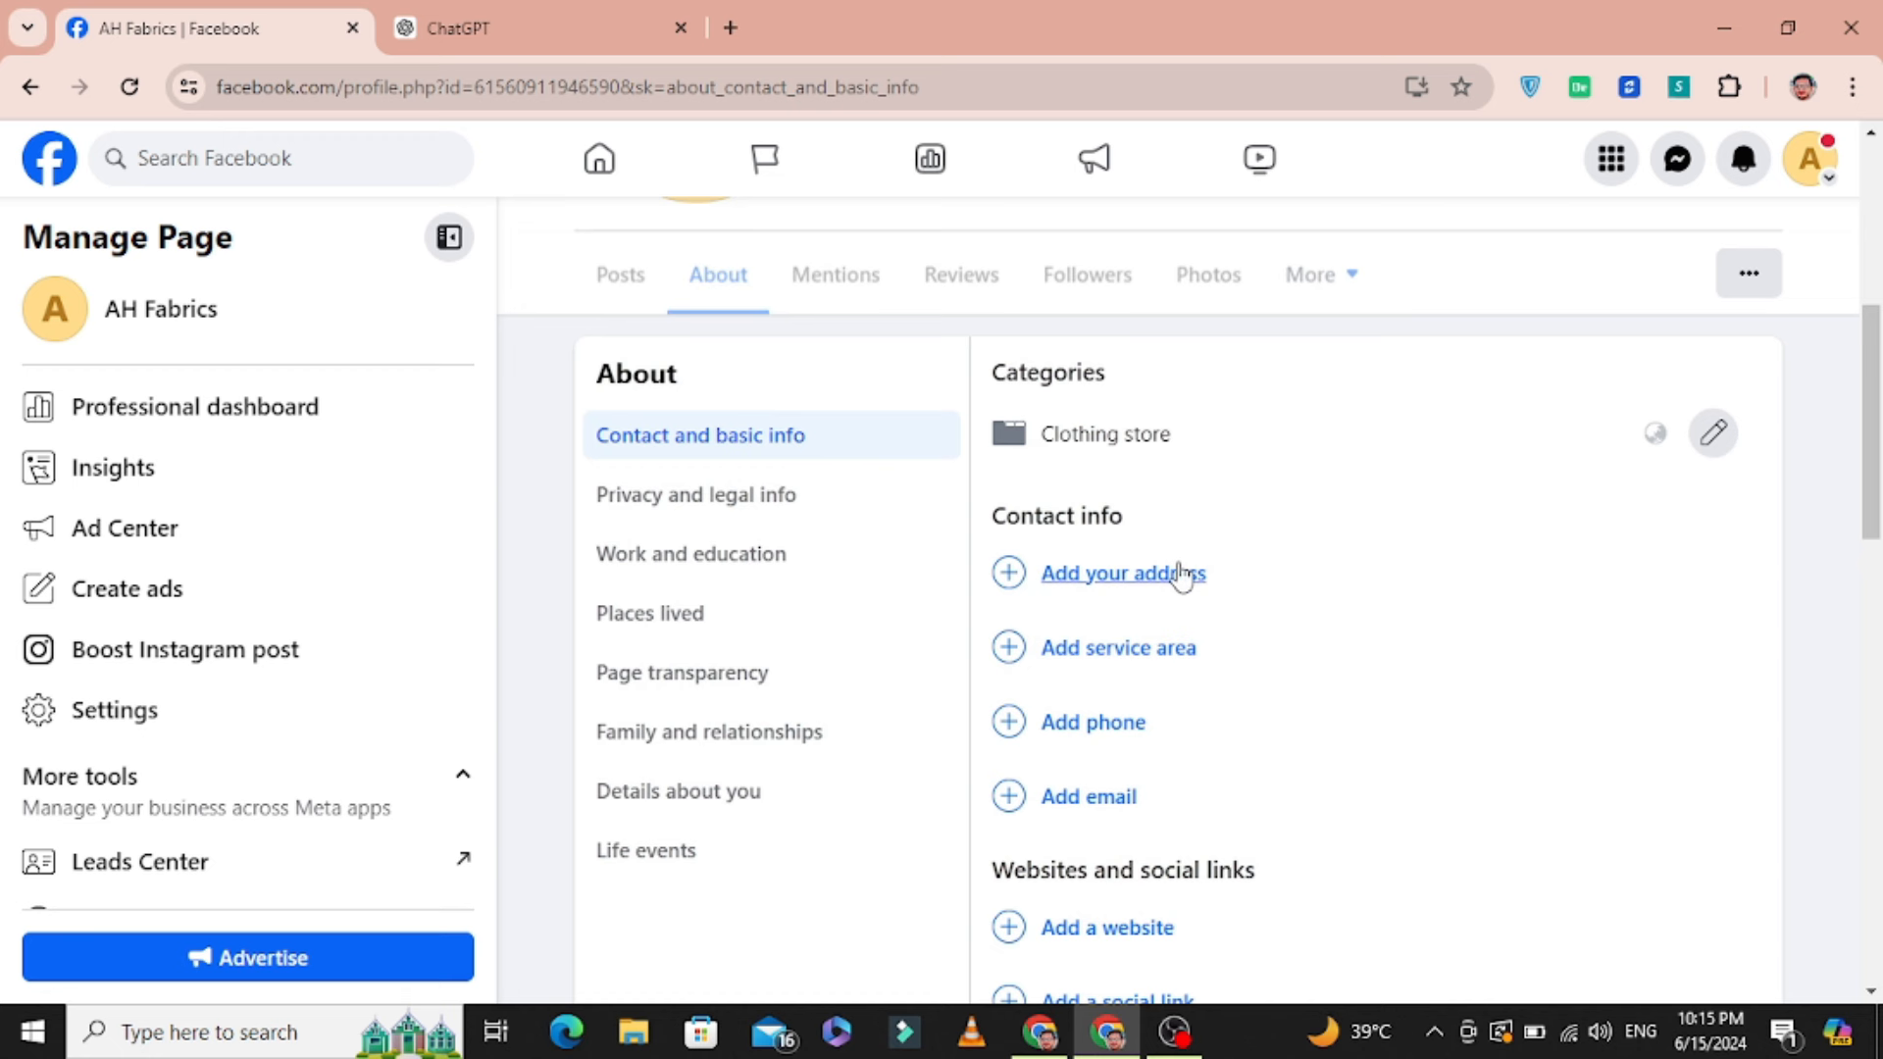
click(1113, 735)
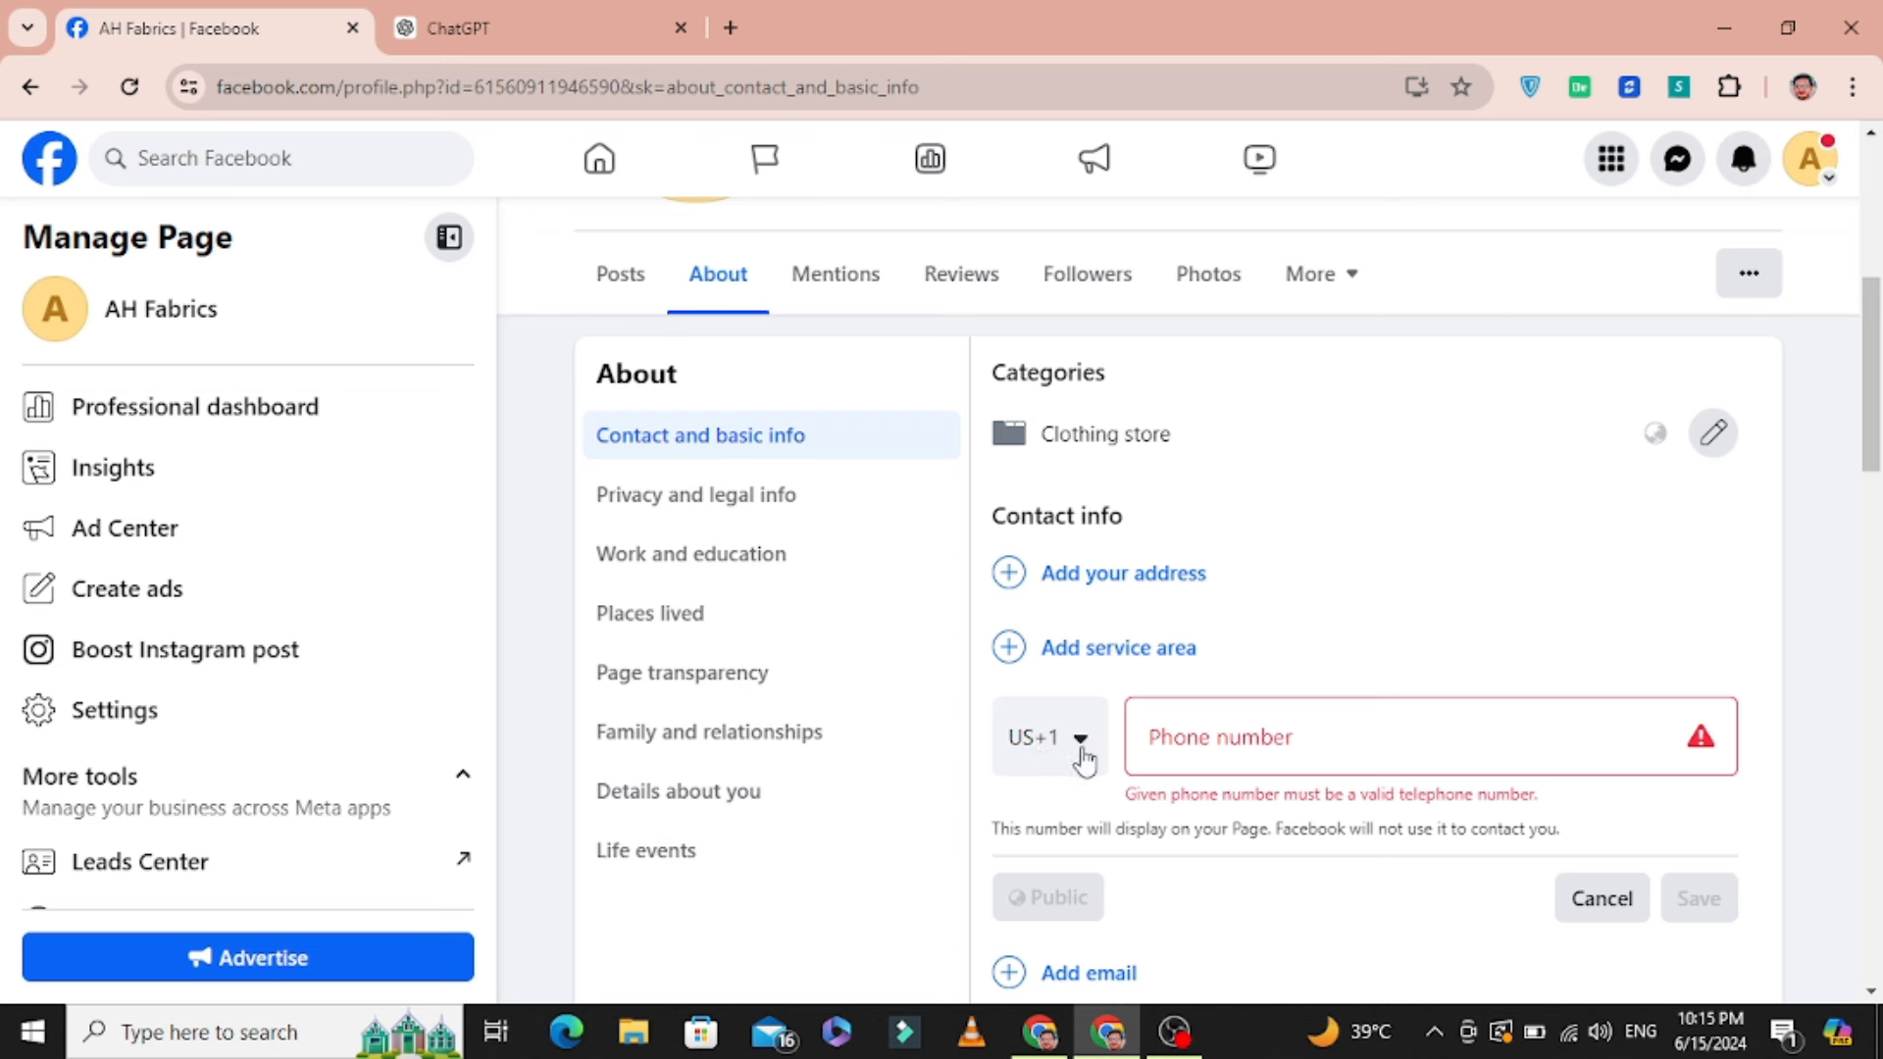
click(1080, 745)
key(p)
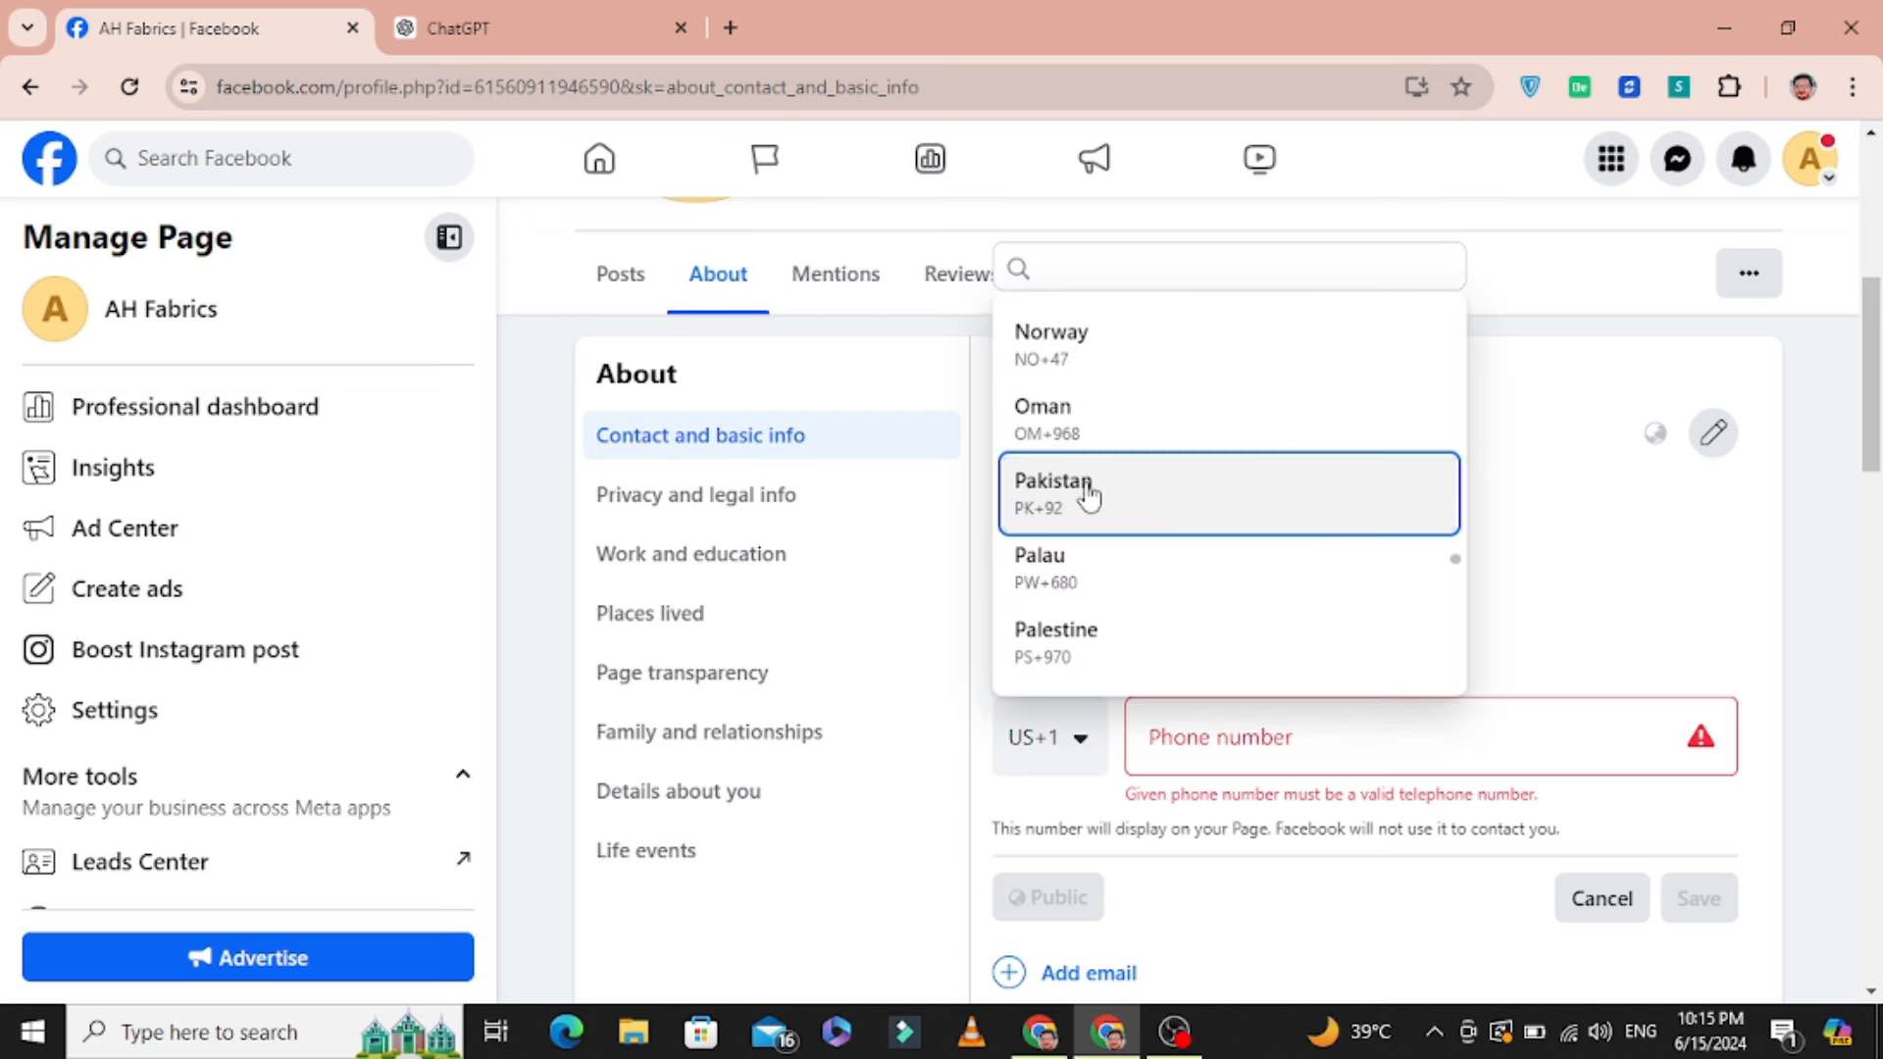
click(1089, 495)
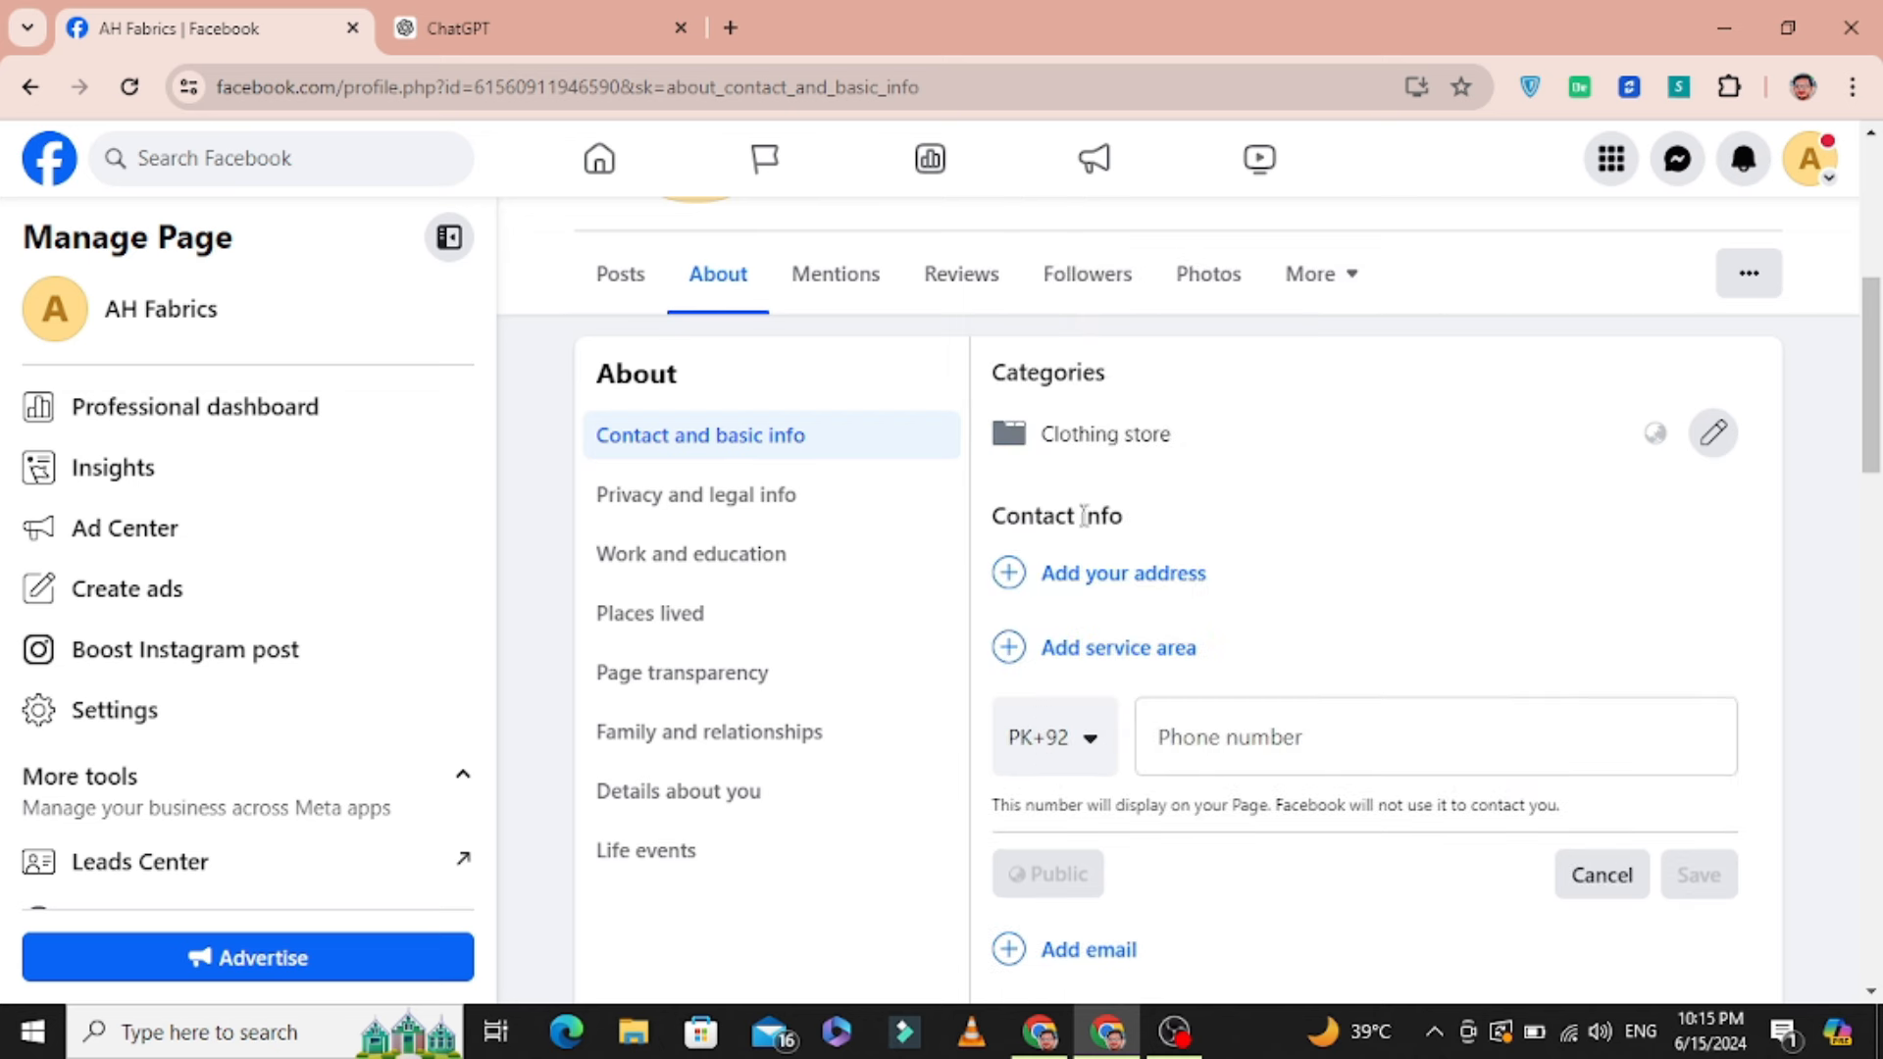
click(1288, 738)
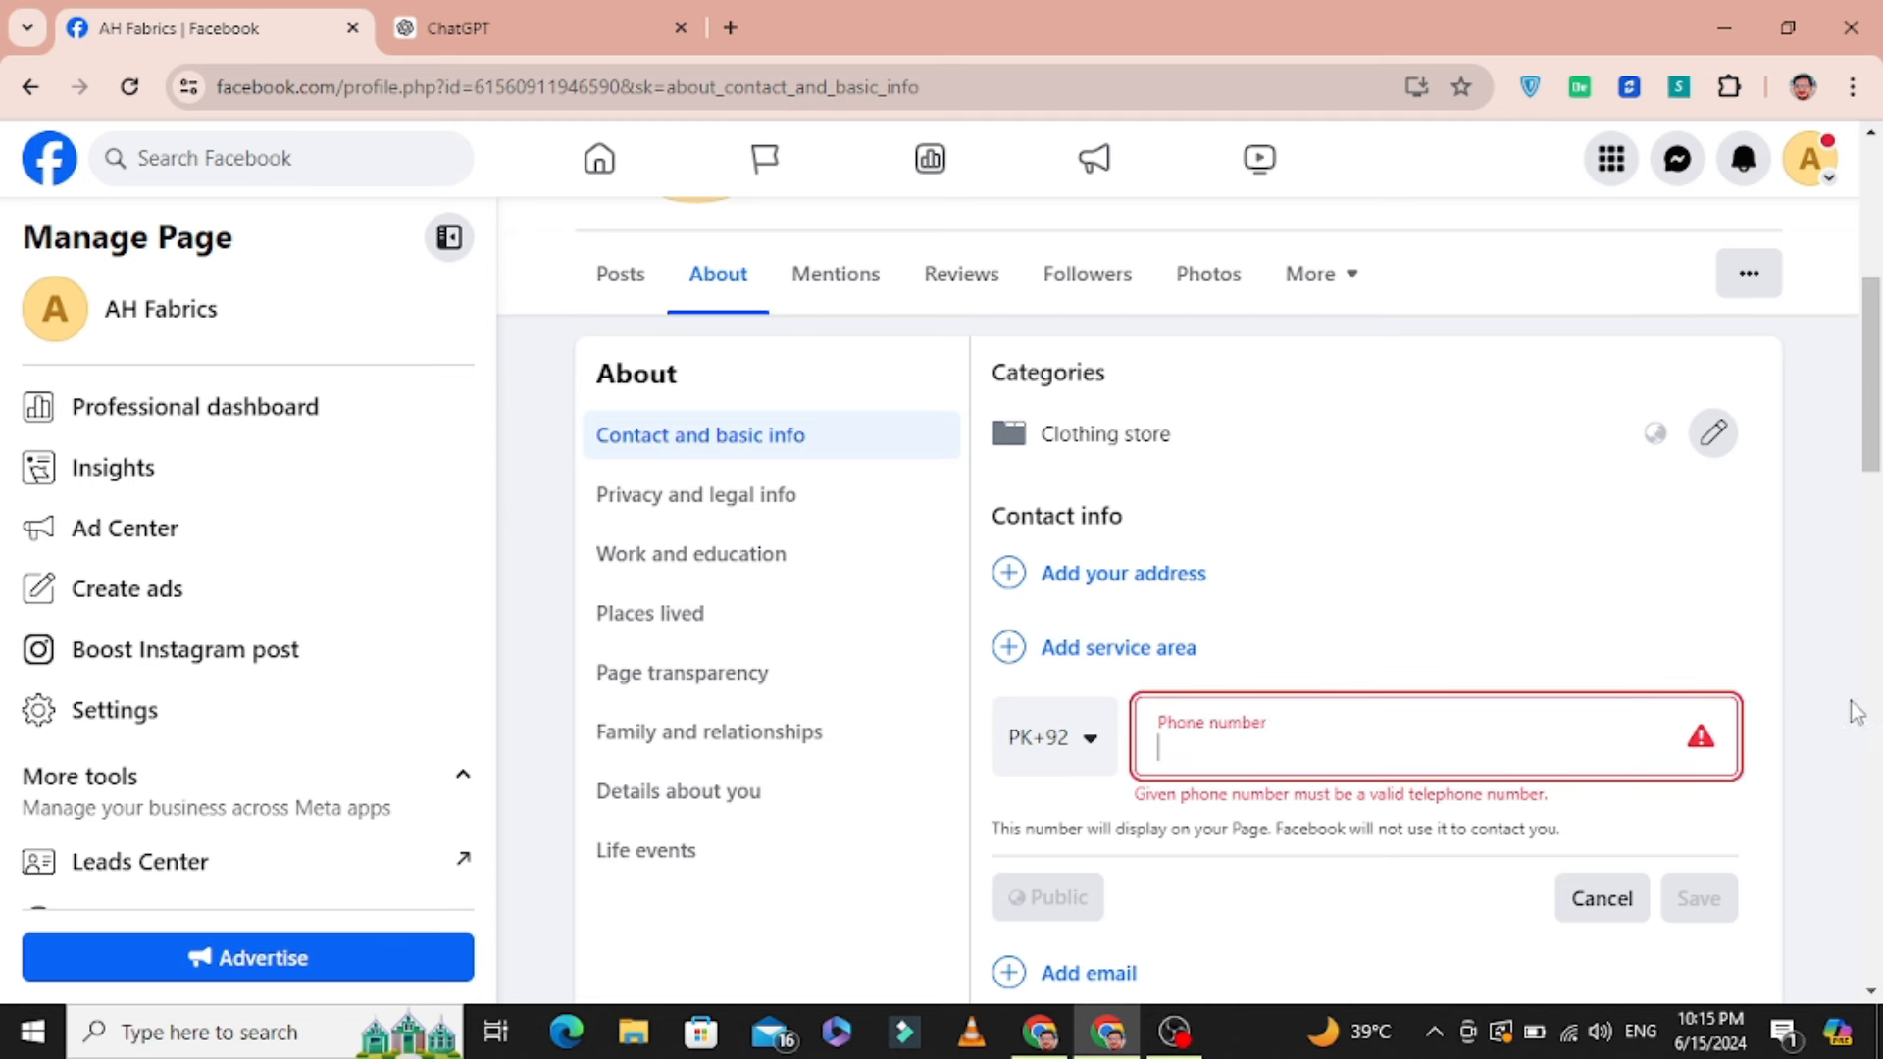
click(1599, 899)
- Open the website address form under the websites and social links, and discard it without entering an address
scroll(1054, 704, down, 4)
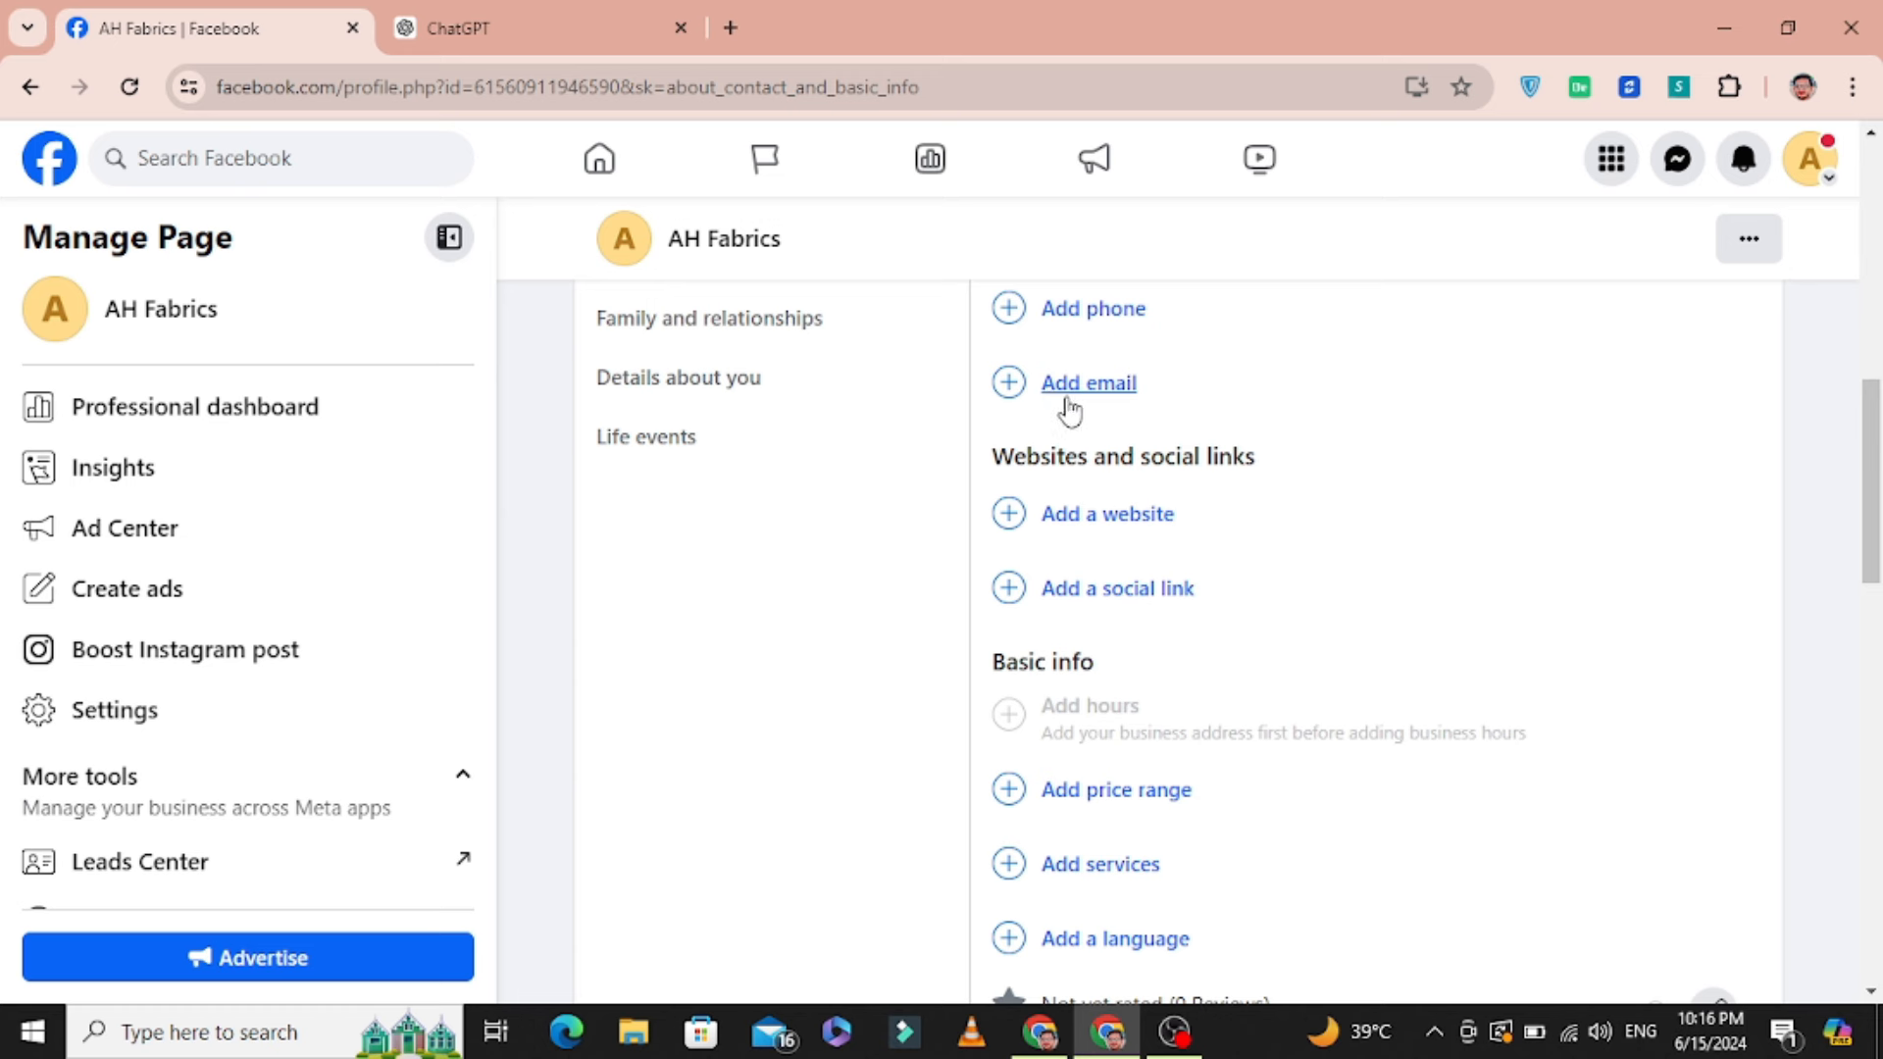
click(1149, 516)
click(1115, 538)
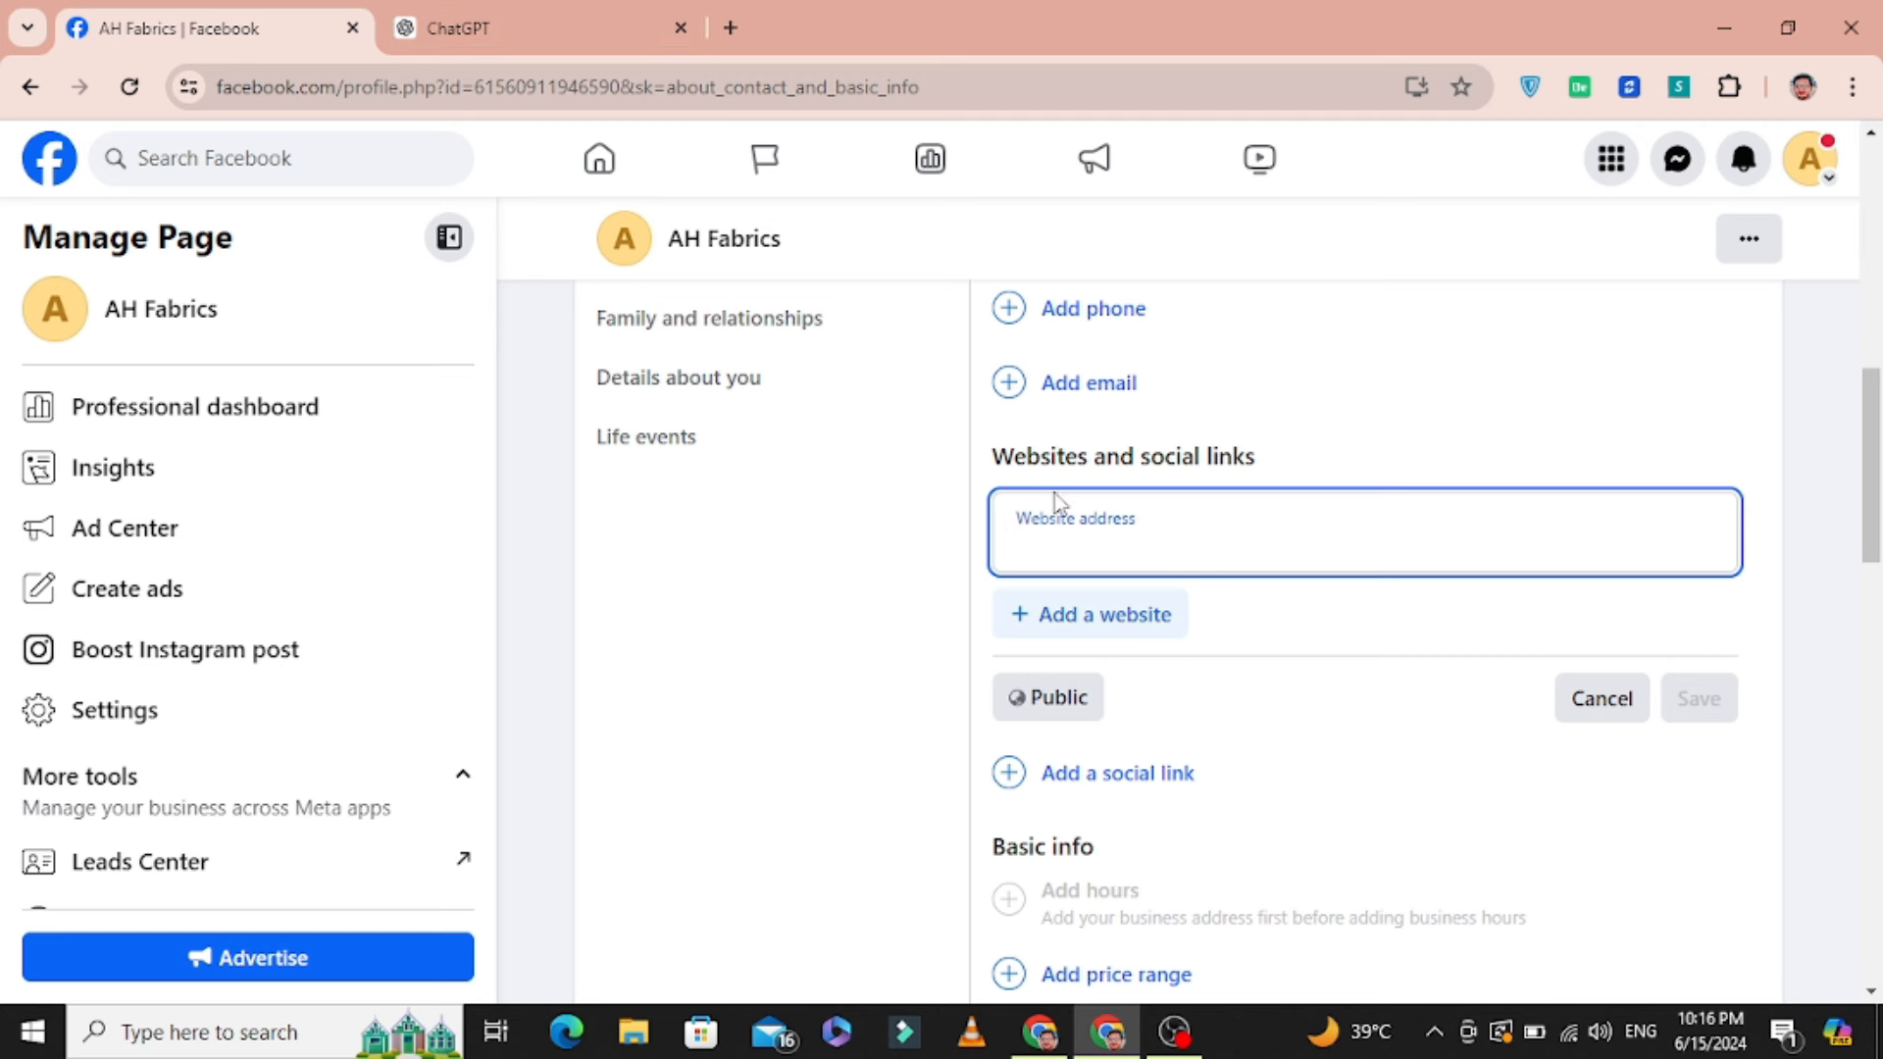
click(1764, 557)
click(1628, 705)
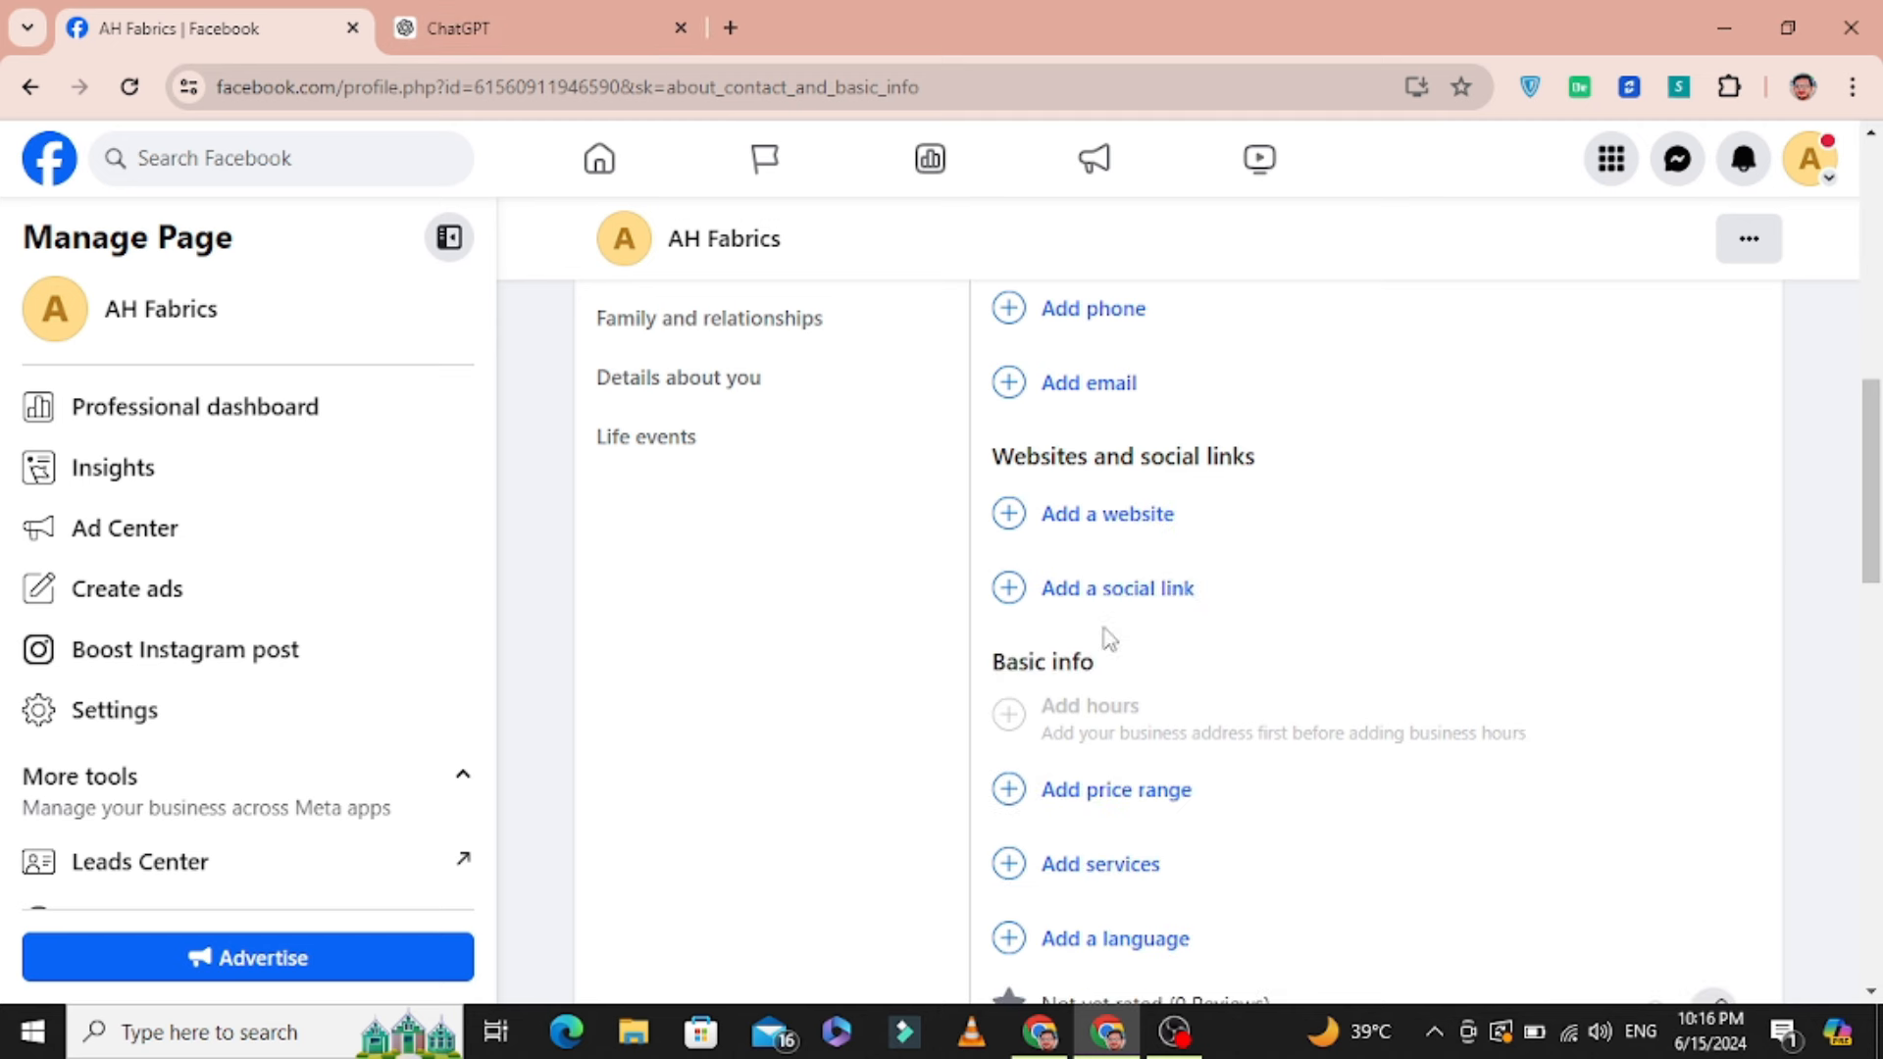
- Set the Page's price range to $ (Cheap) in the basic info and close the price options
scroll(1106, 639, down, 1)
scroll(1126, 651, down, 1)
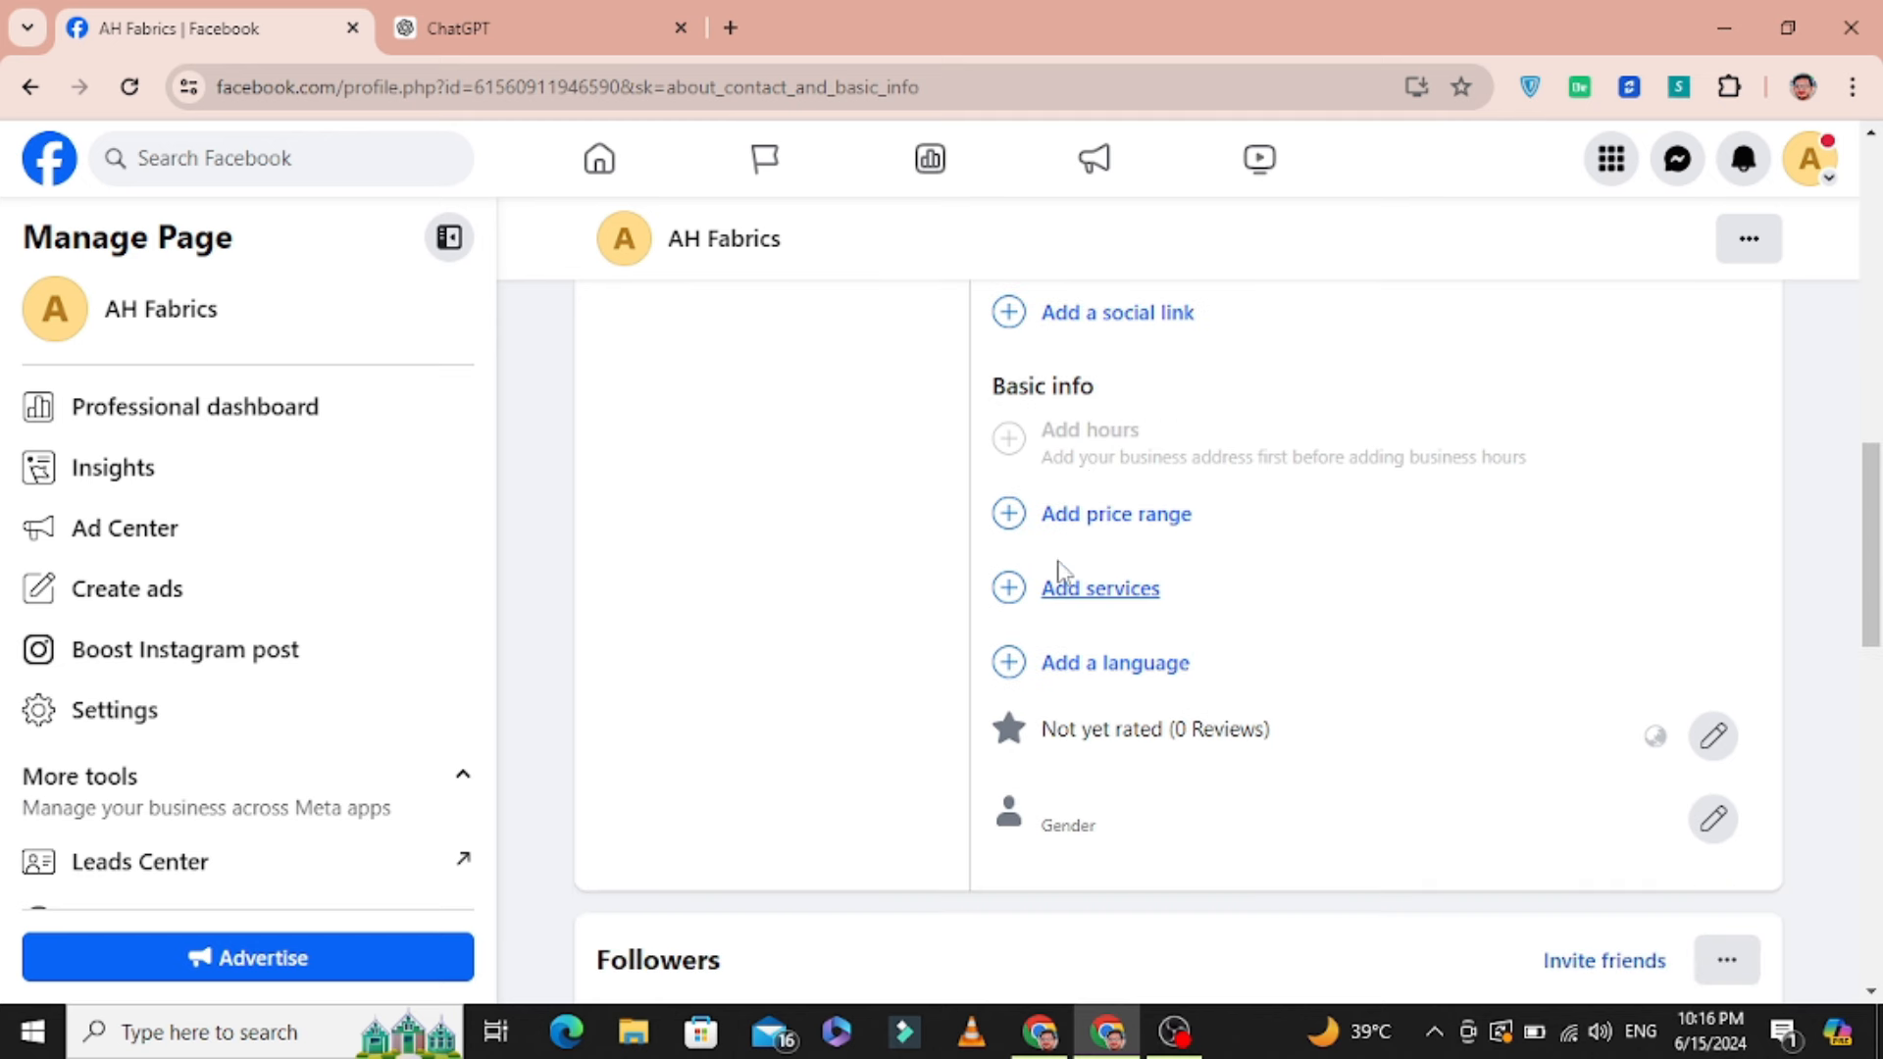
click(1112, 528)
click(1021, 532)
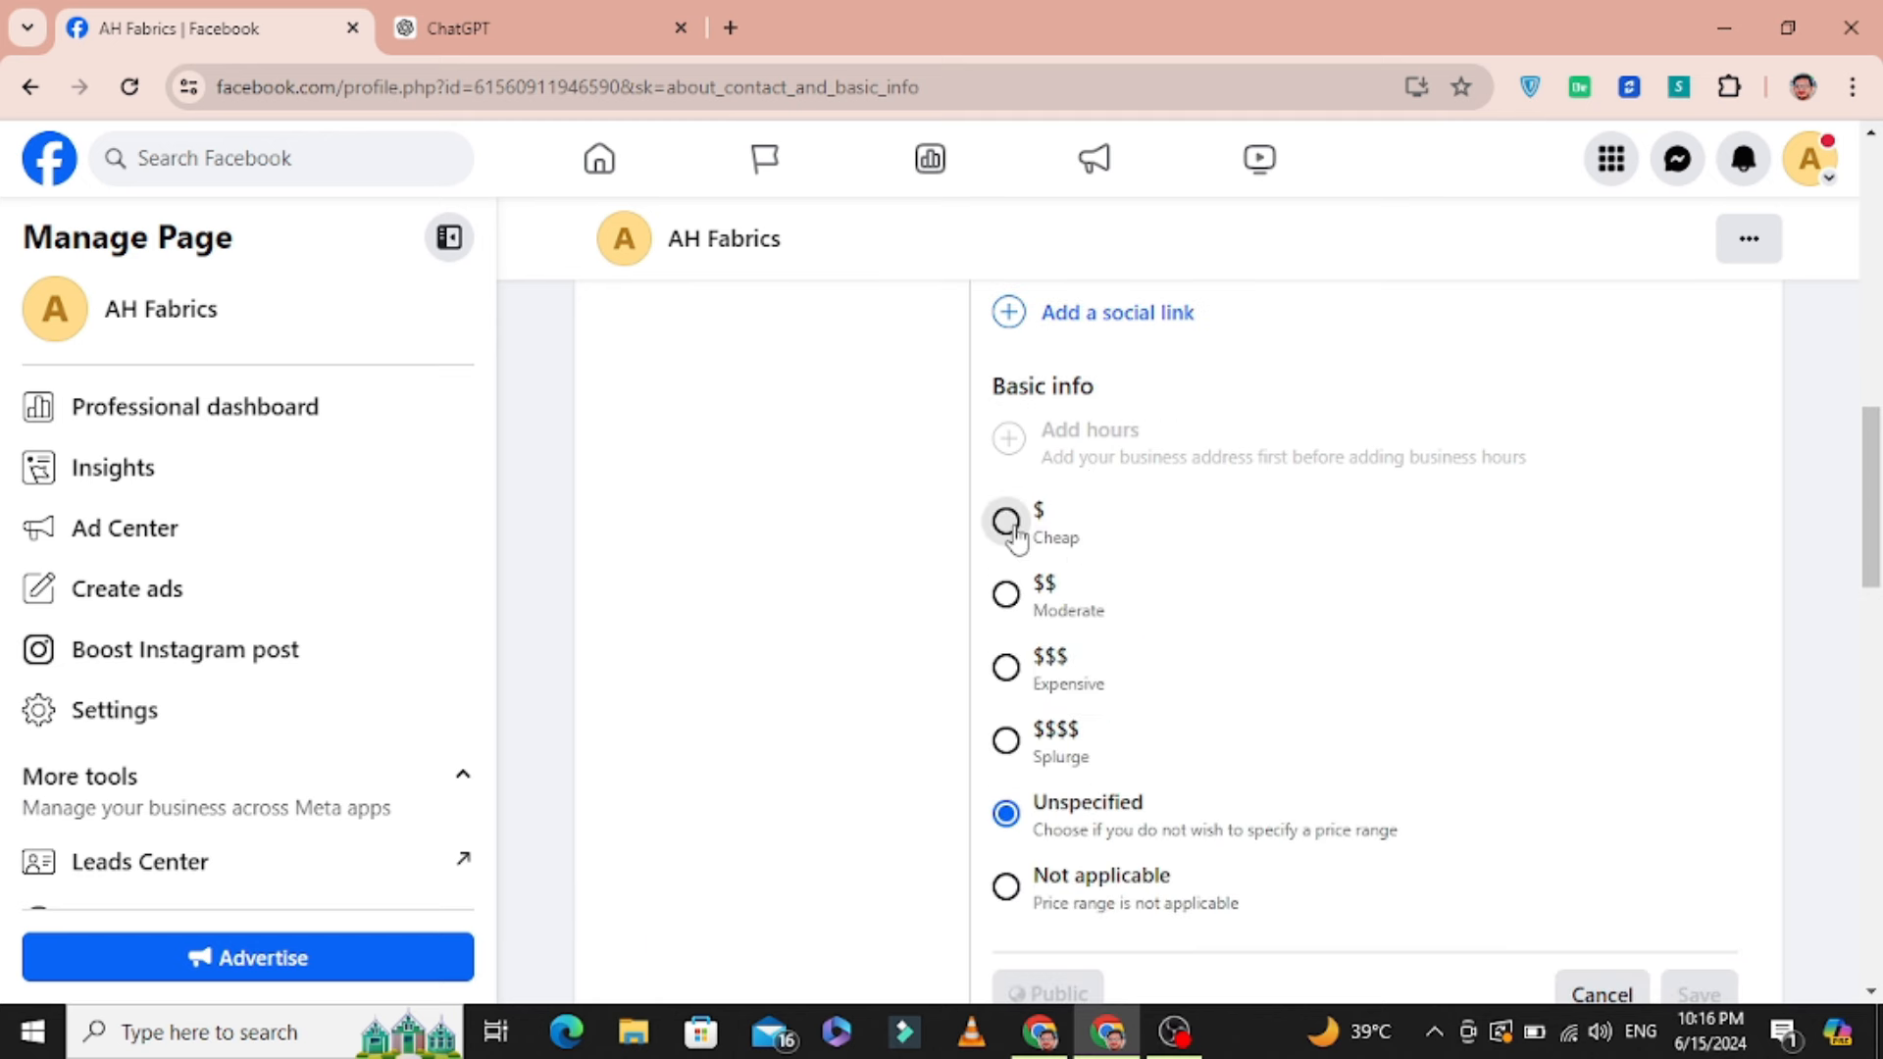
scroll(1128, 628, down, 1)
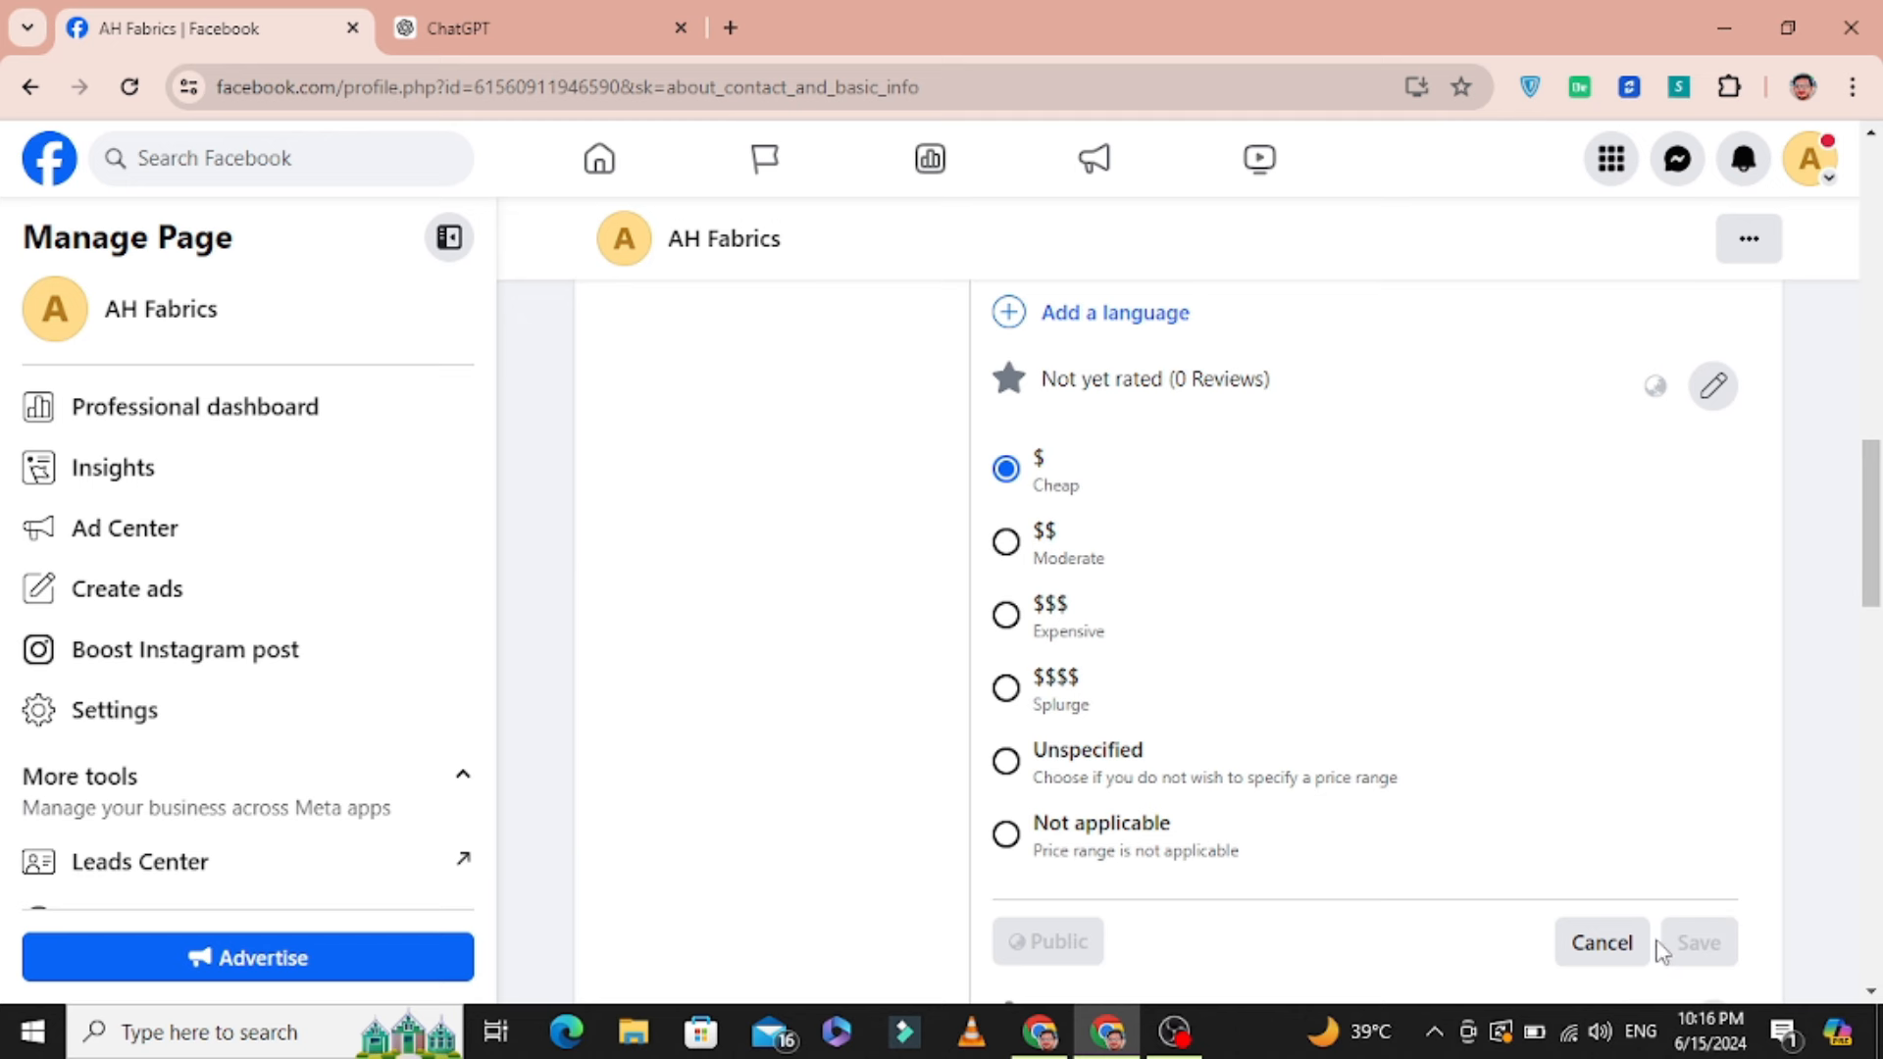
click(1613, 943)
scroll(1192, 527, up, 1)
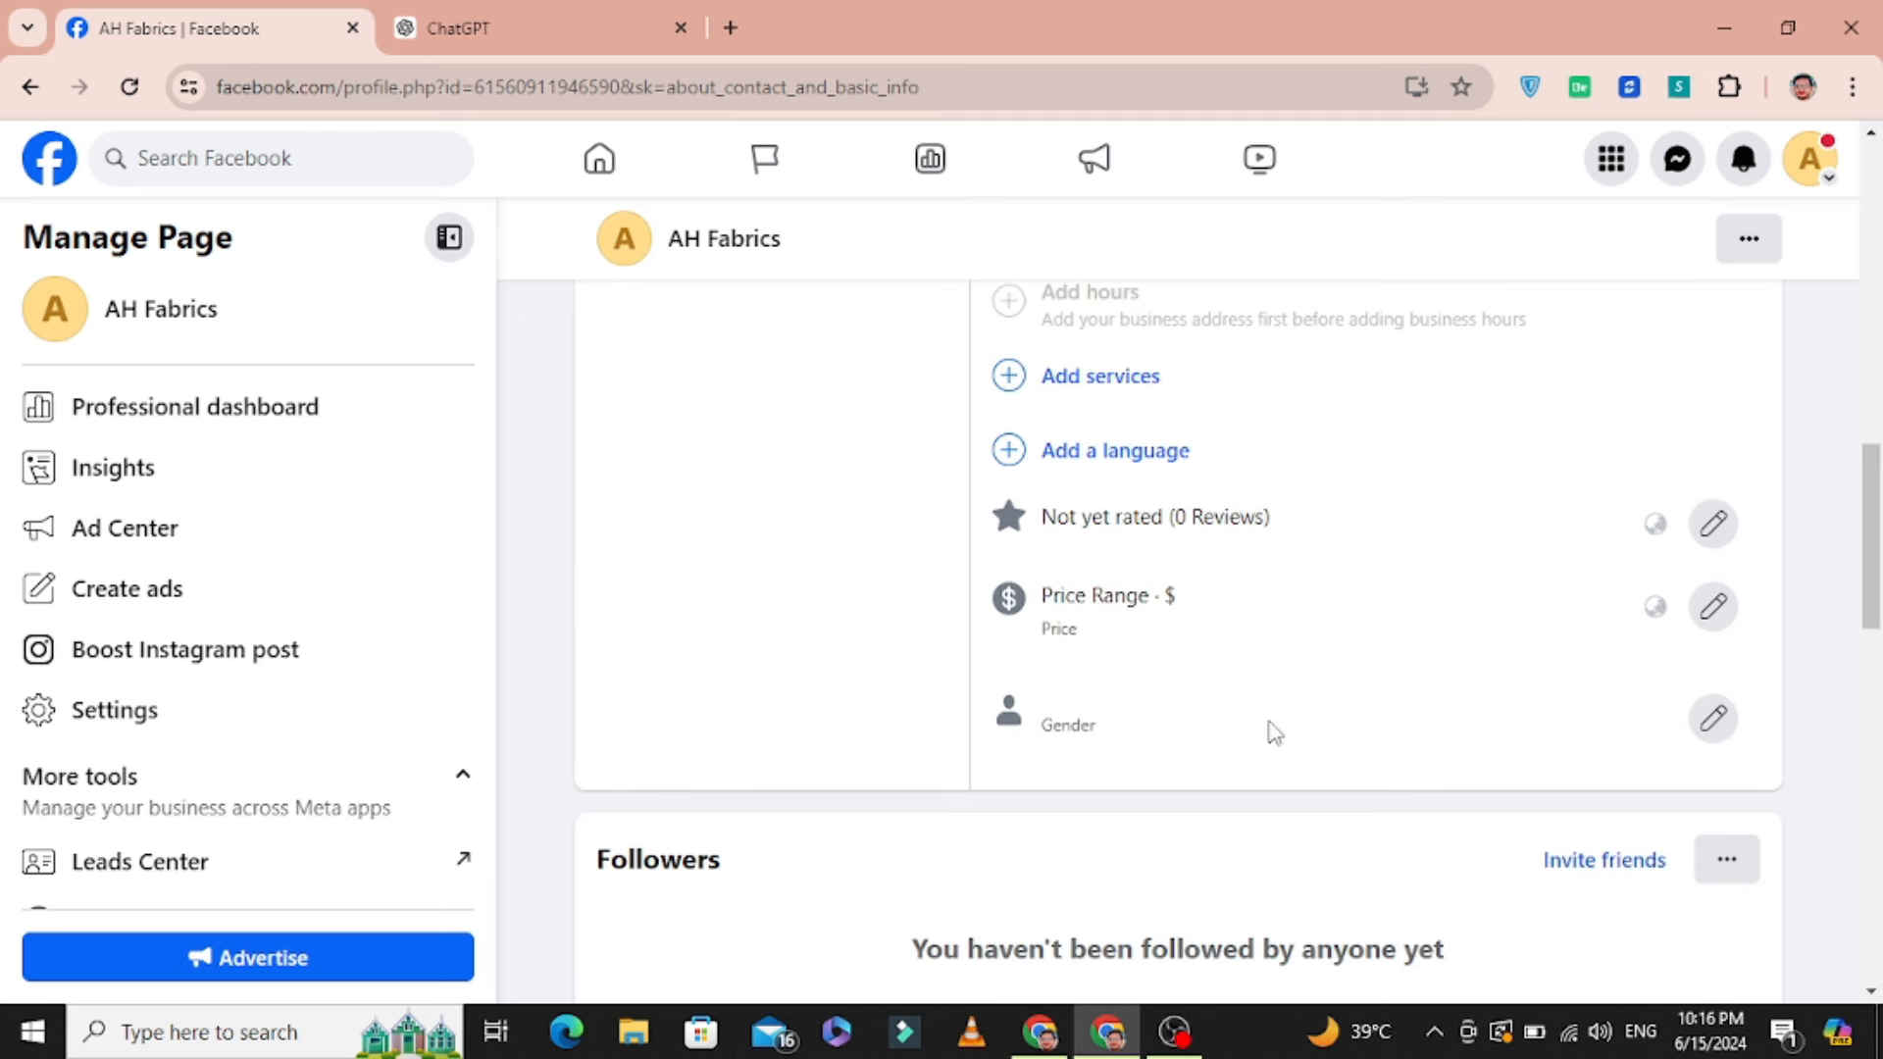
- Open the gender setting in the basic info and leave it without making a choice
click(1714, 718)
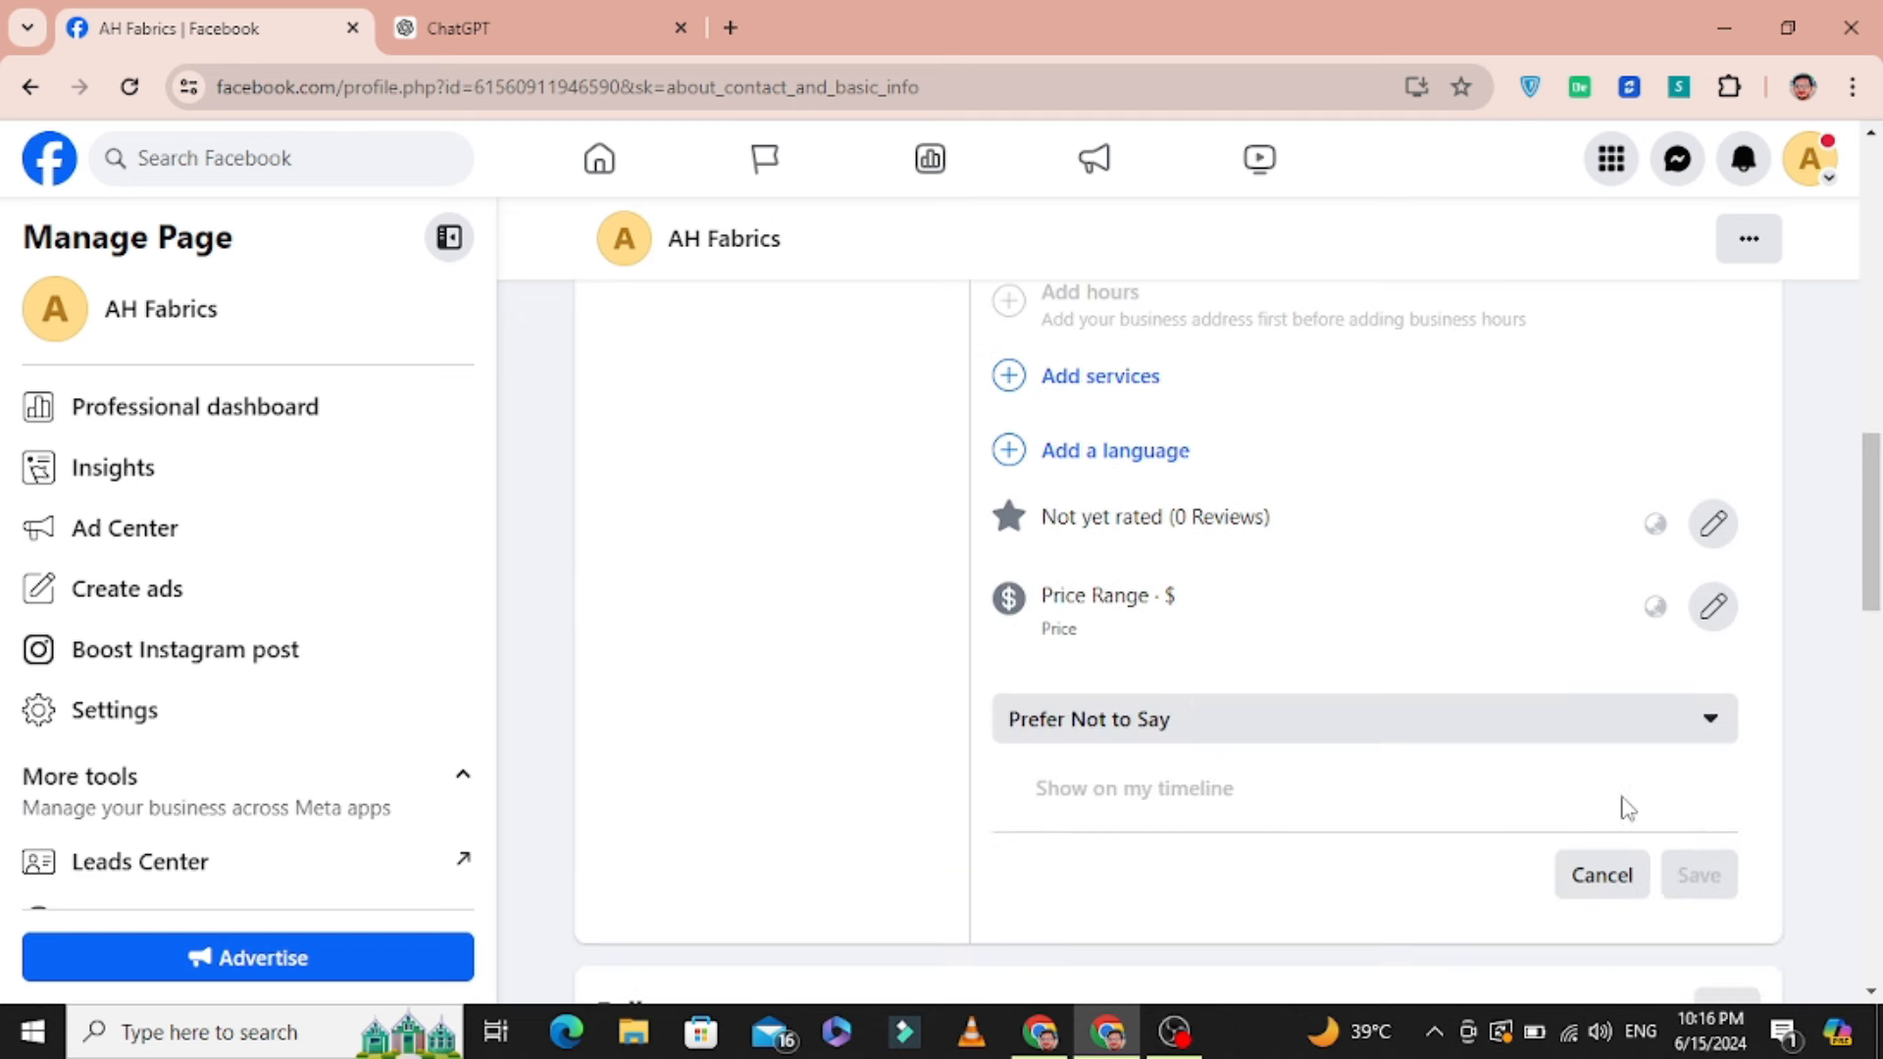
click(1612, 875)
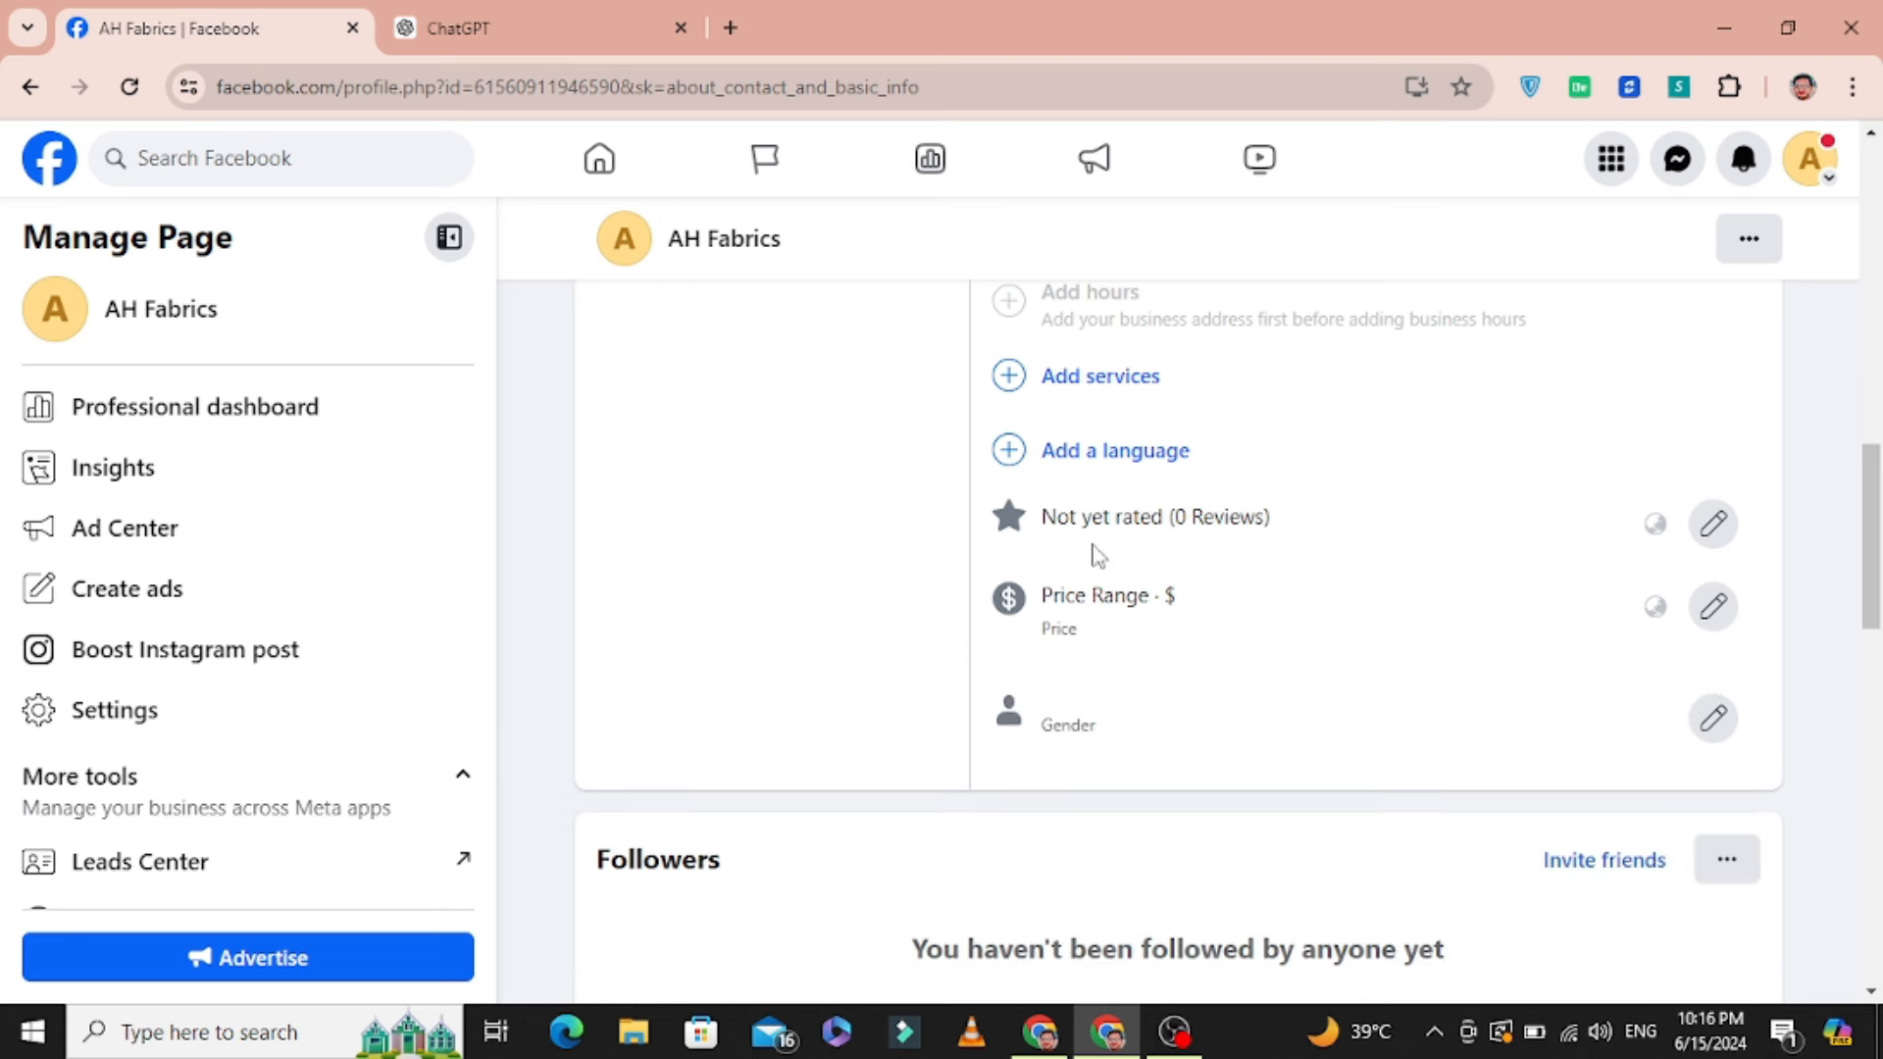
scroll(1098, 550, down, 3)
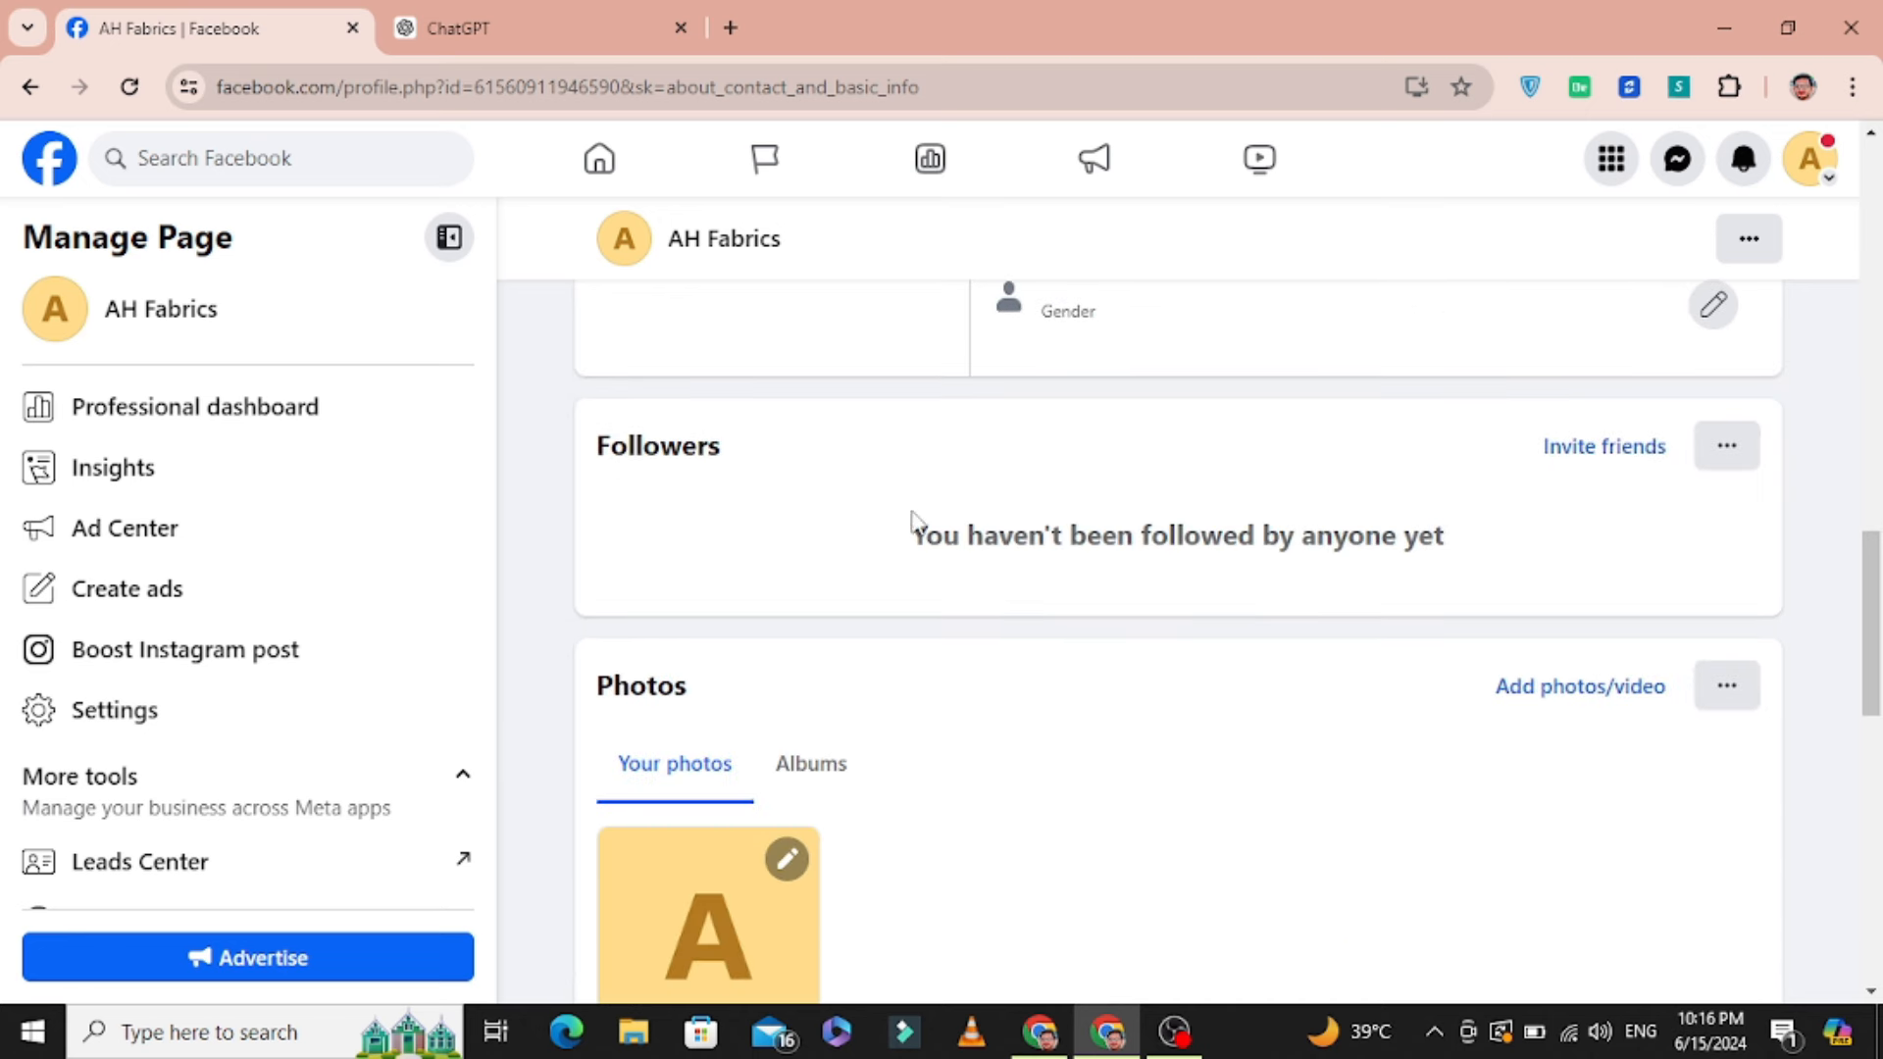